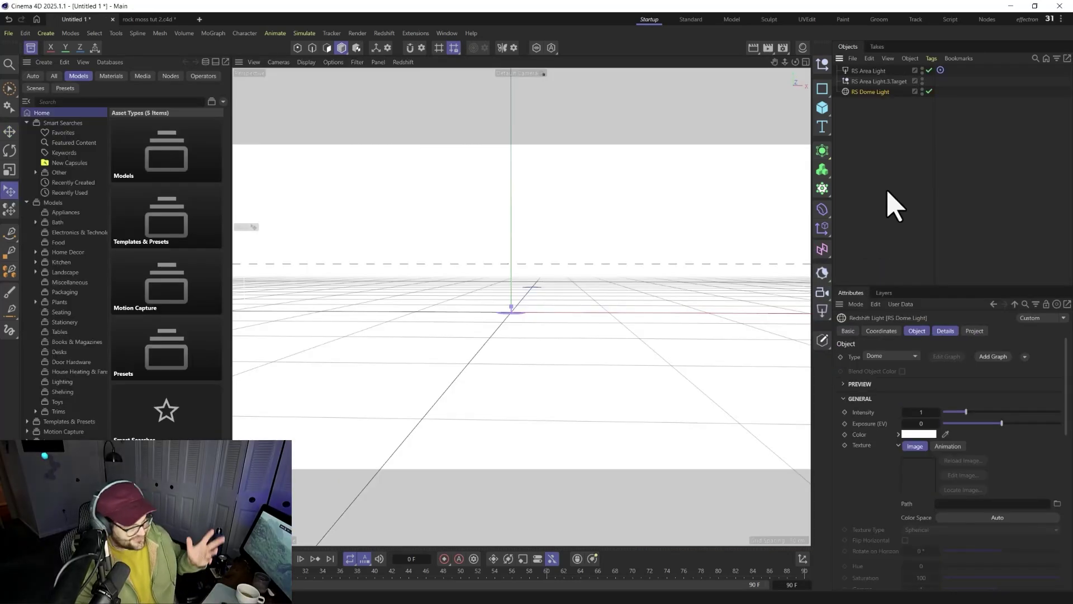
Search the media assets for "hdri" and assign Default HDRI.hdr as the dome light's texture
click(143, 76)
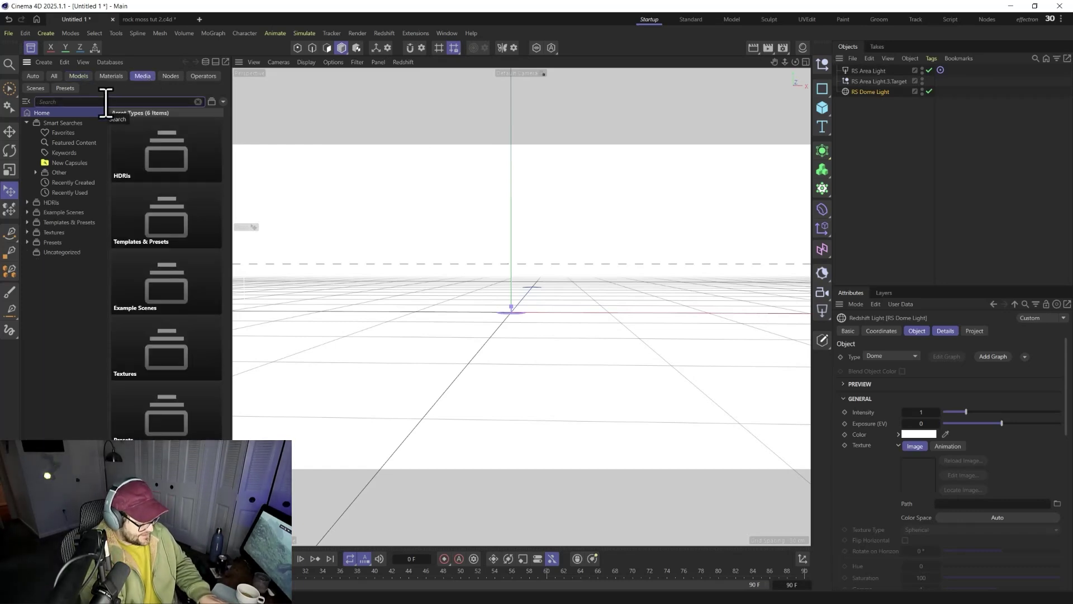
text(hdri)
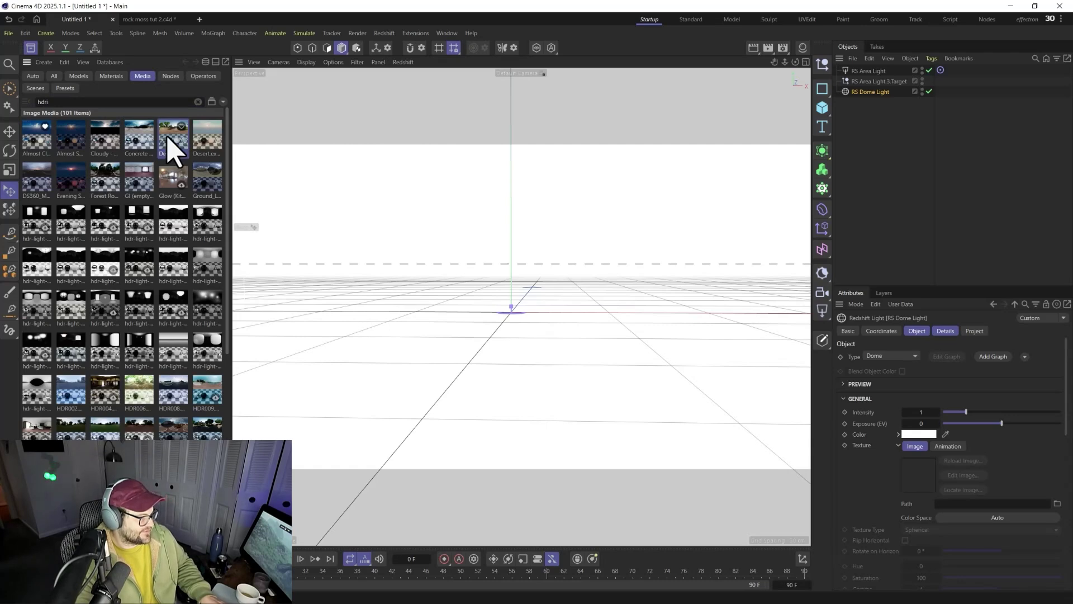
ctrl+scroll(115, 249, up, 3)
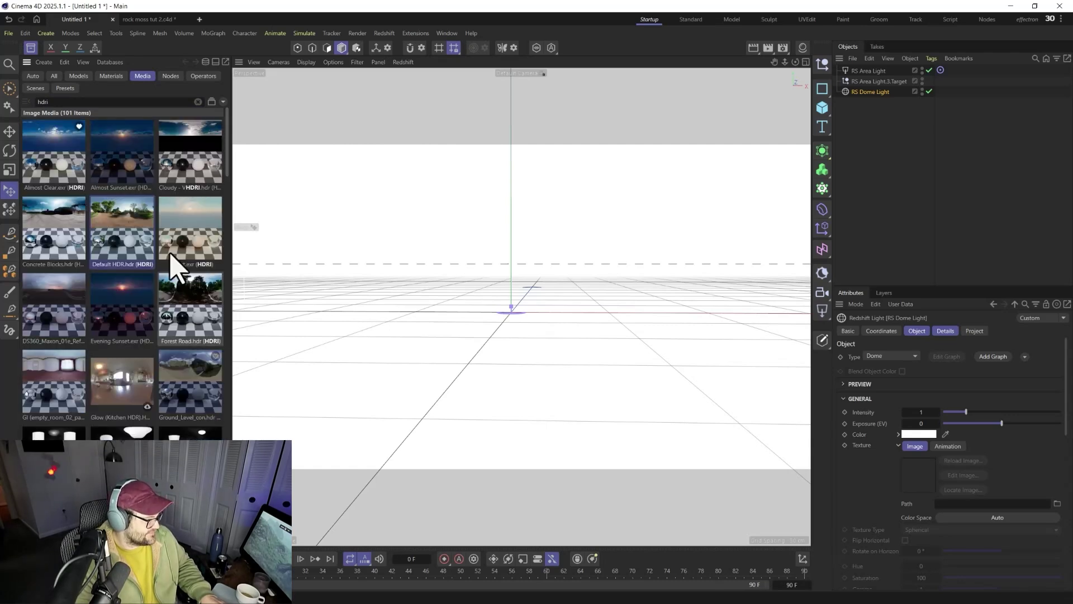
drag(119, 226, 966, 504)
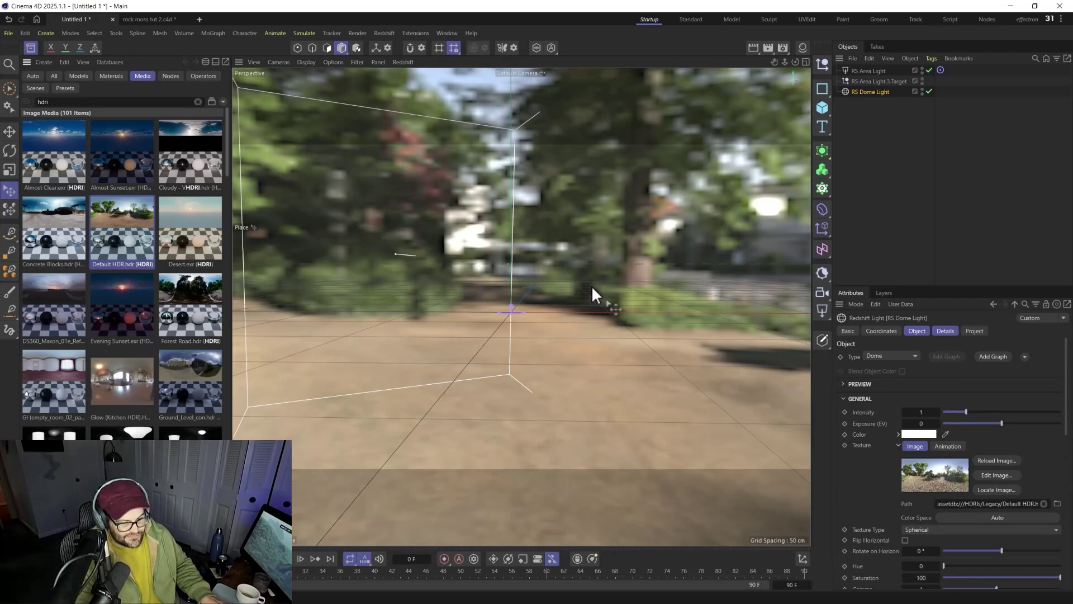
Set the Dome Light Resolution in the Viewport Hardware preferences to 4096x4096 (64 MB) and close the preferences
alt+drag(609, 300, 546, 179)
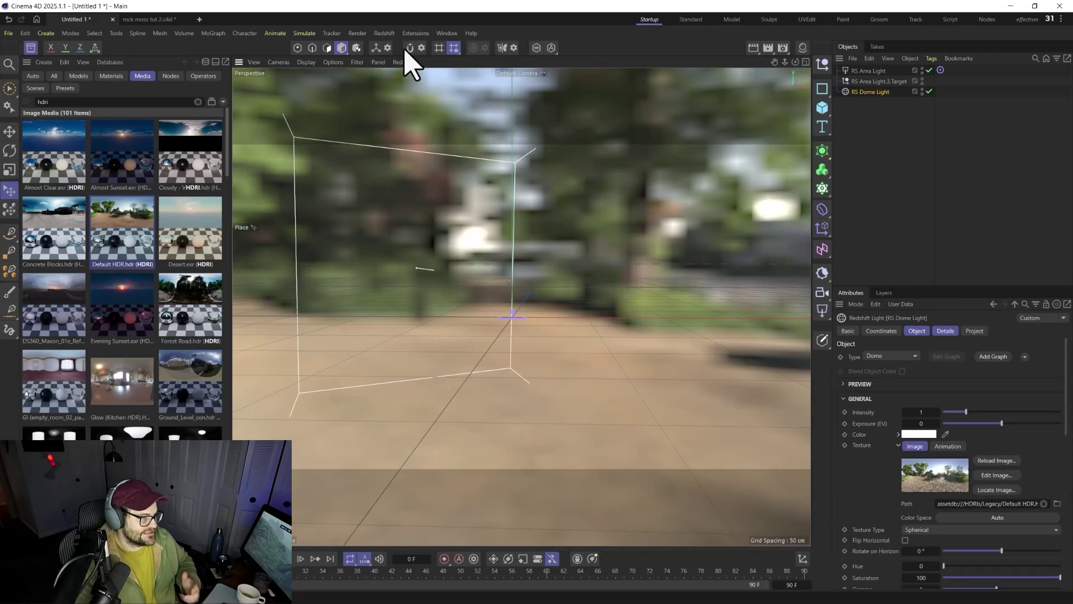
click(404, 62)
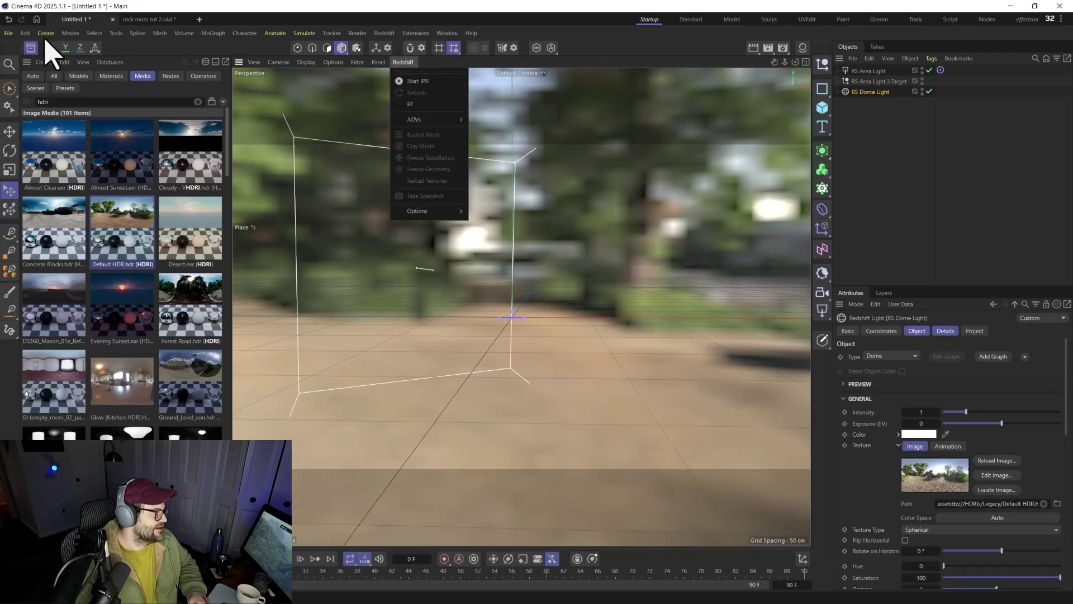
click(26, 33)
click(68, 234)
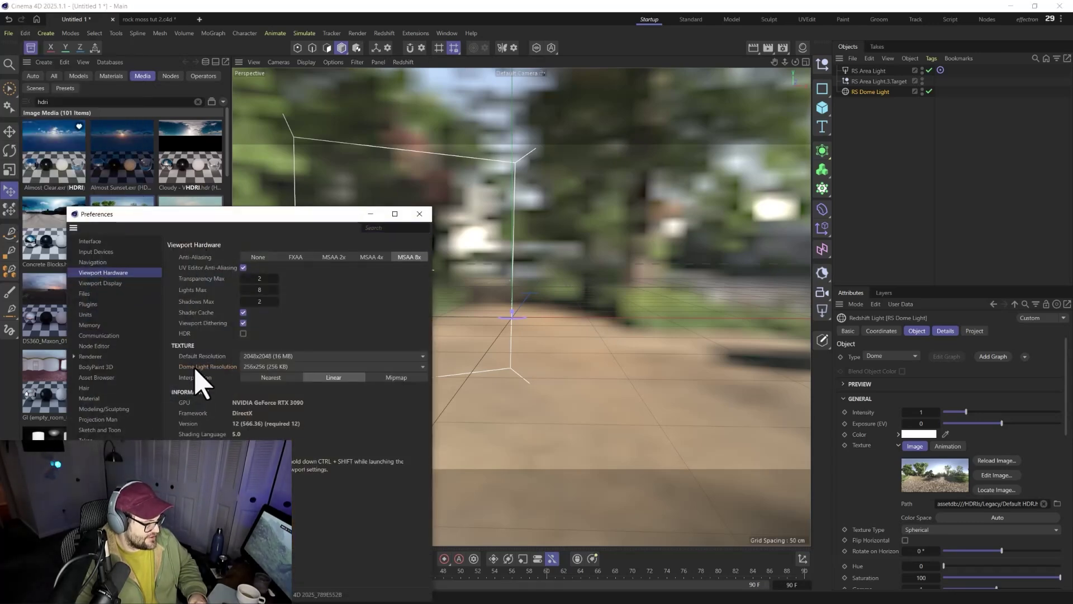
click(290, 367)
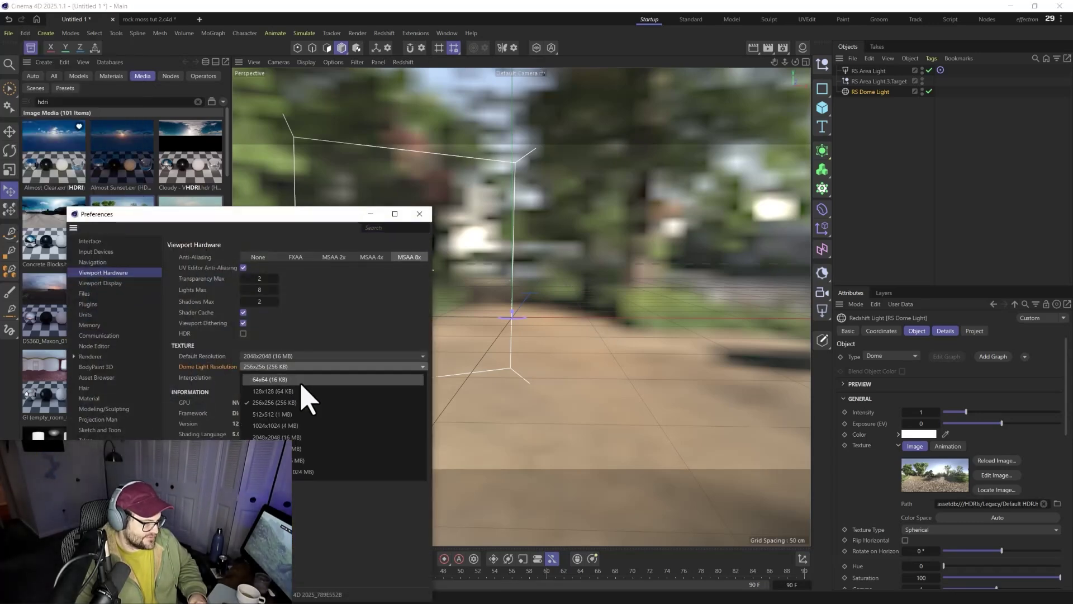
click(296, 449)
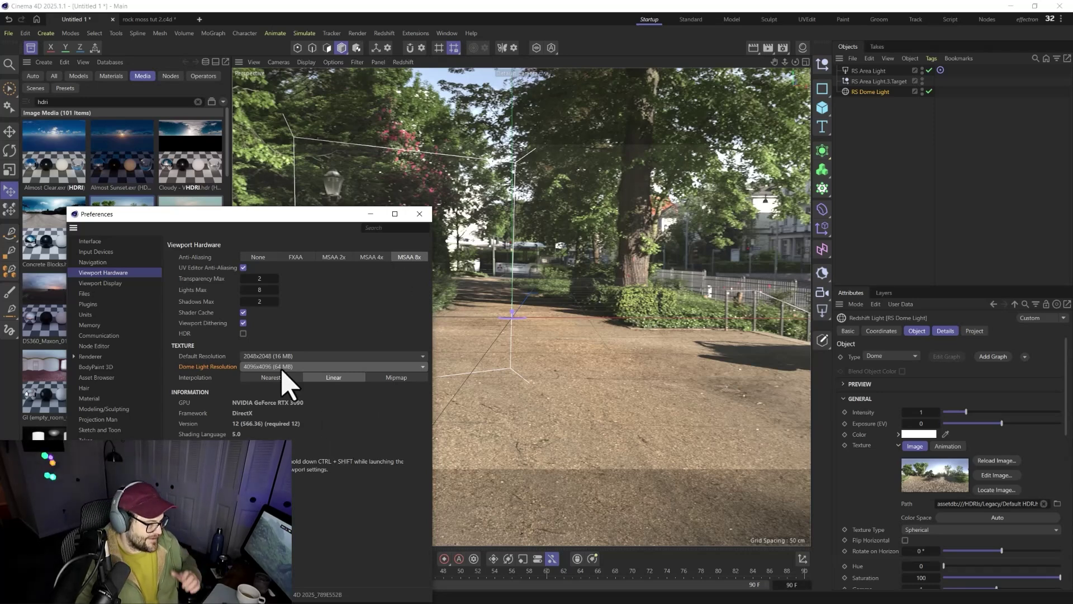
click(420, 213)
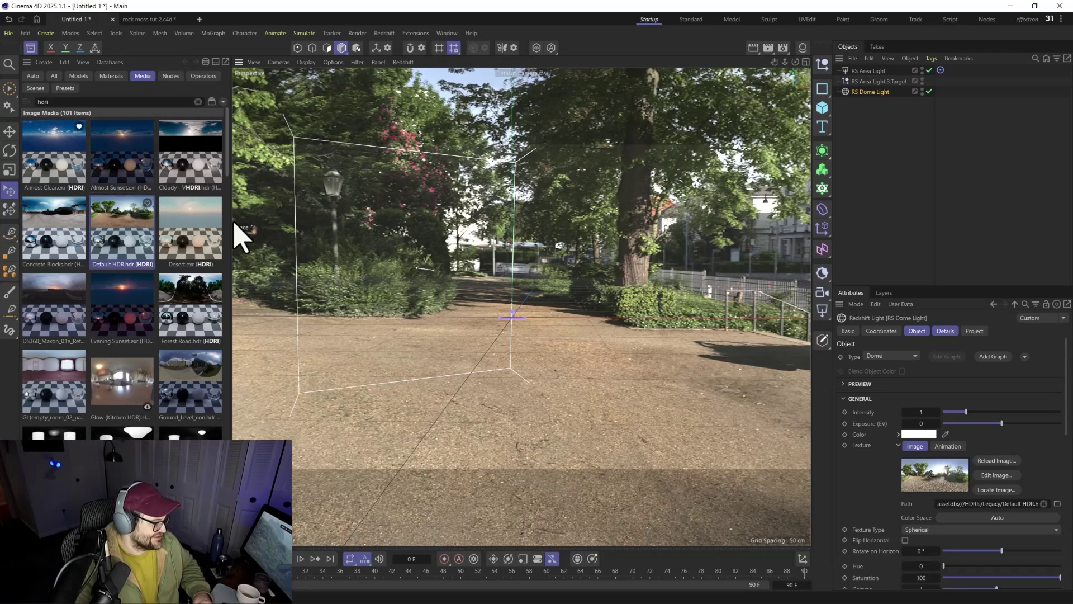
Search the model assets for "rock" and place Rock 07 in the scene
click(74, 77)
double_click(56, 102)
text(rock)
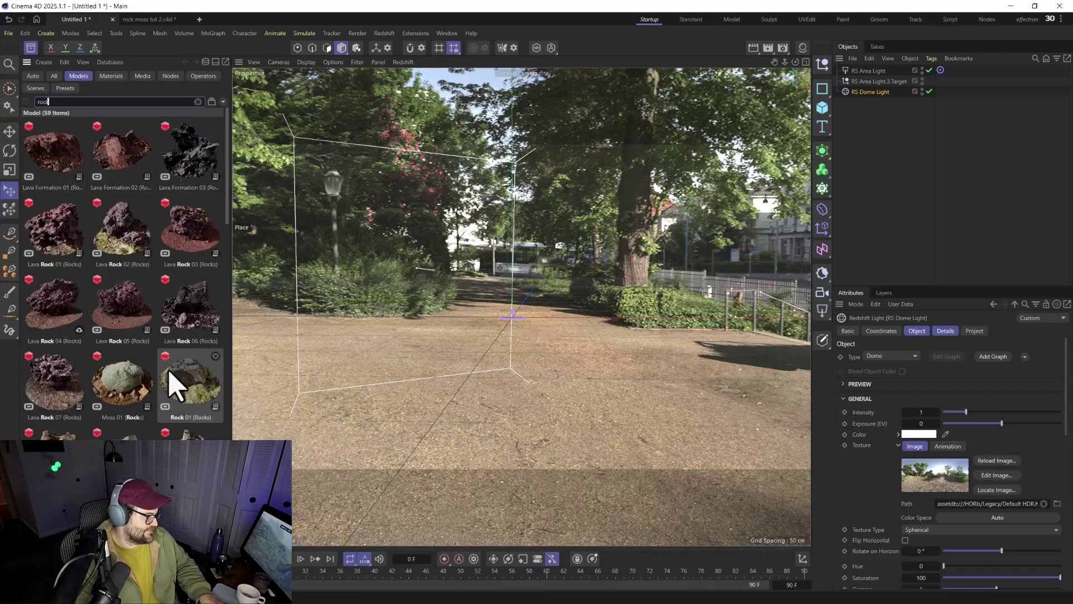
scroll(190, 405, down, 2)
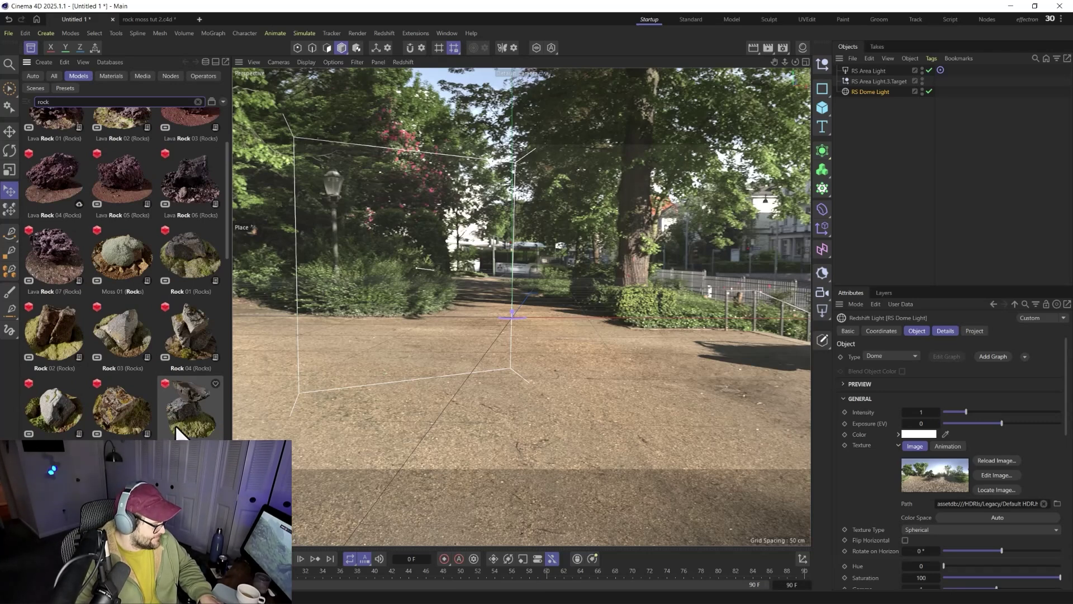
scroll(181, 425, down, 2)
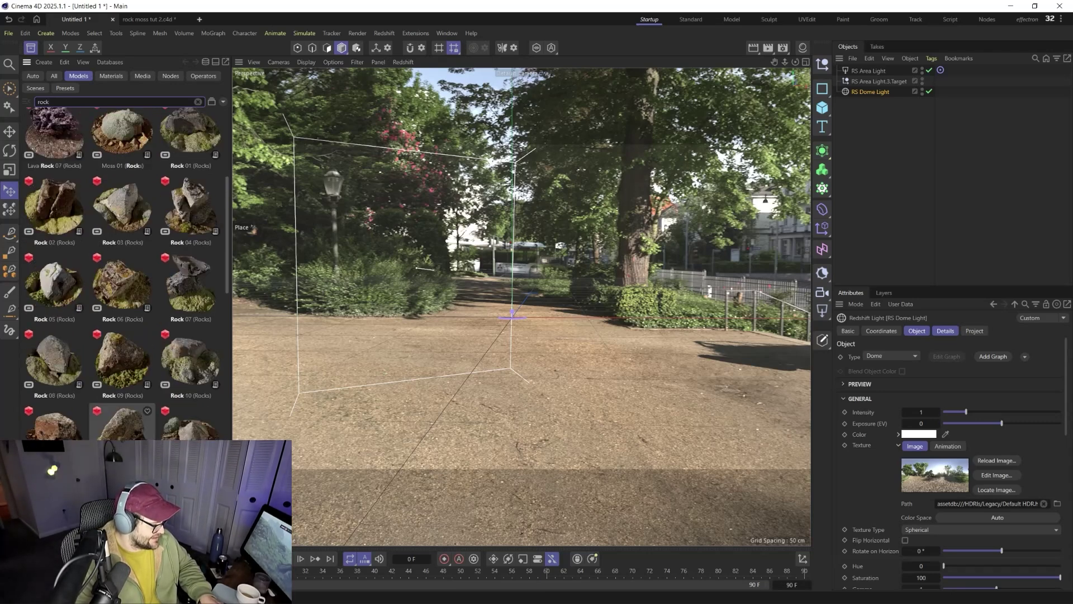
scroll(122, 425, down, 5)
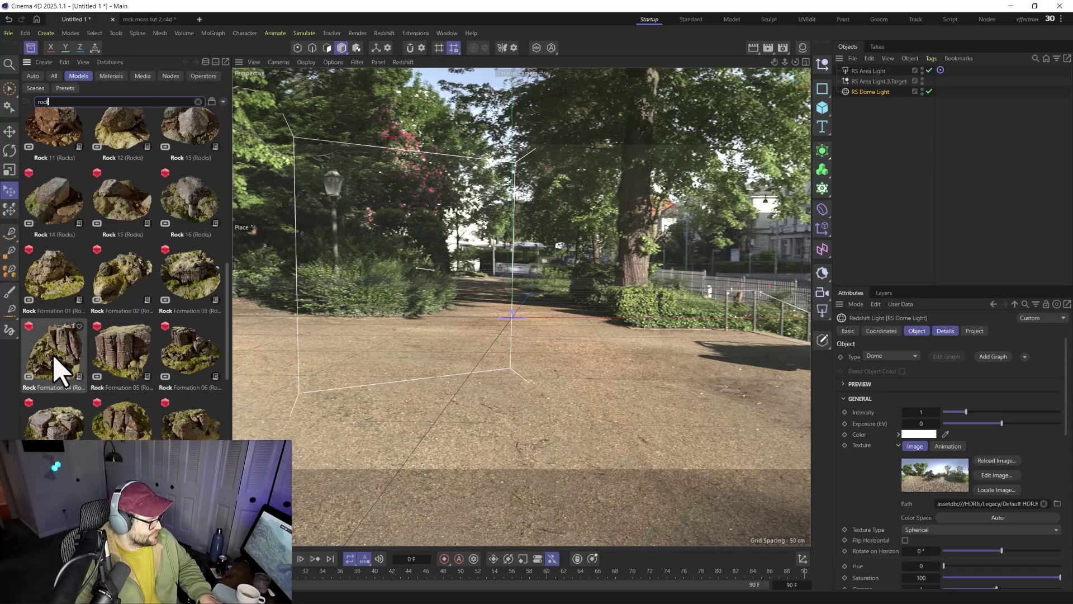
scroll(134, 425, down, 2)
scroll(101, 375, down, 4)
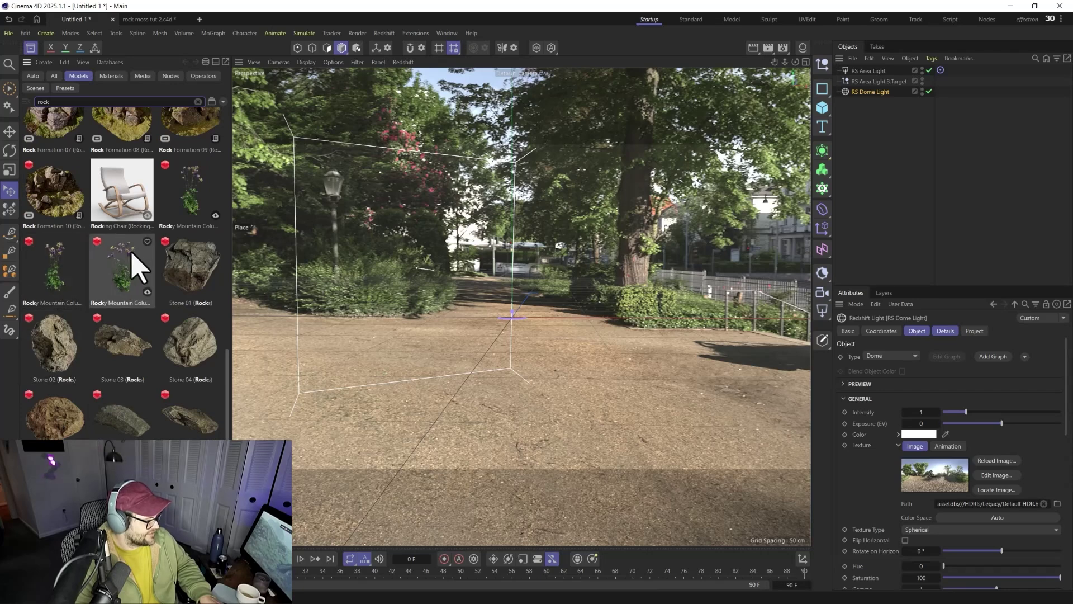
scroll(97, 238, down, 4)
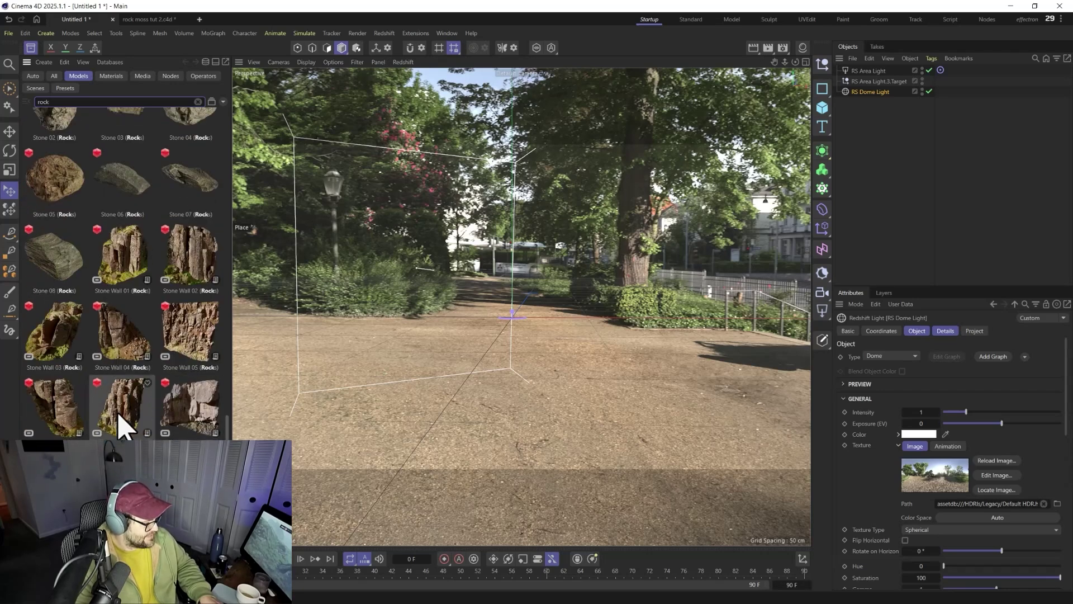
scroll(167, 408, up, 6)
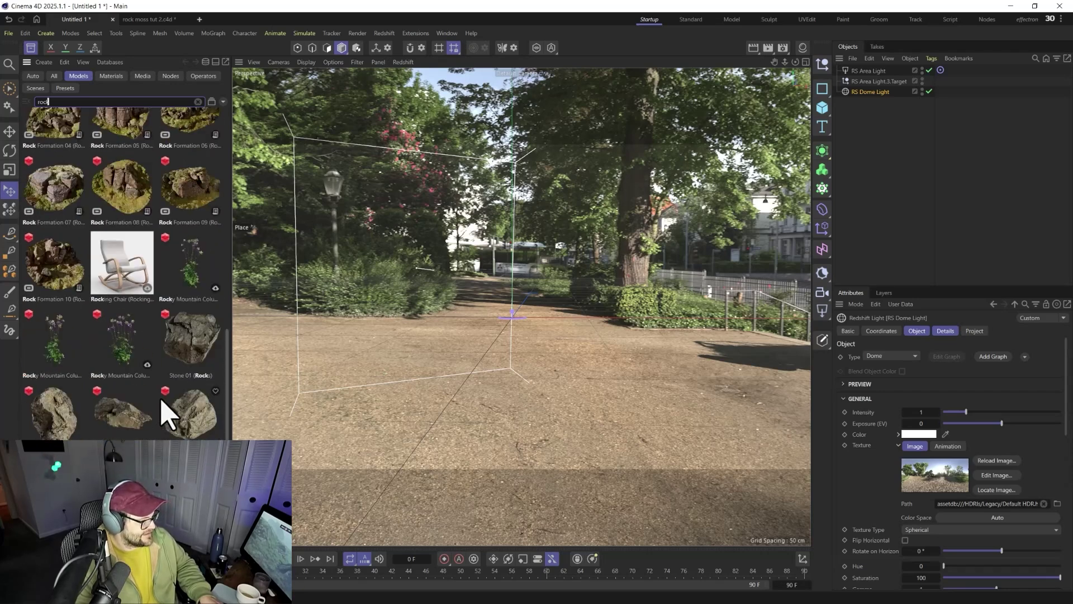
scroll(168, 407, up, 5)
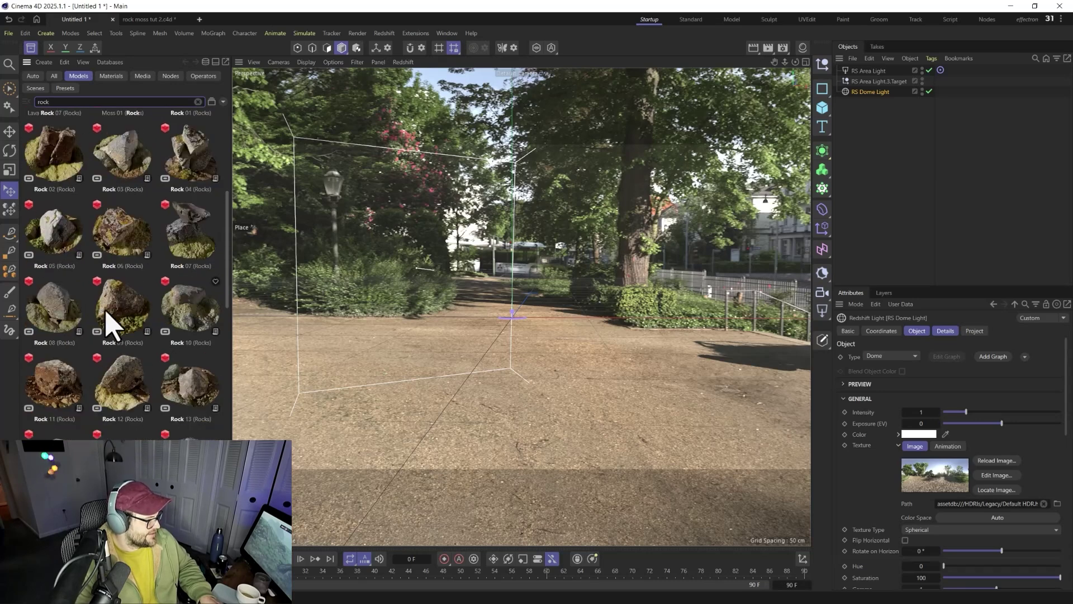
drag(180, 232, 506, 412)
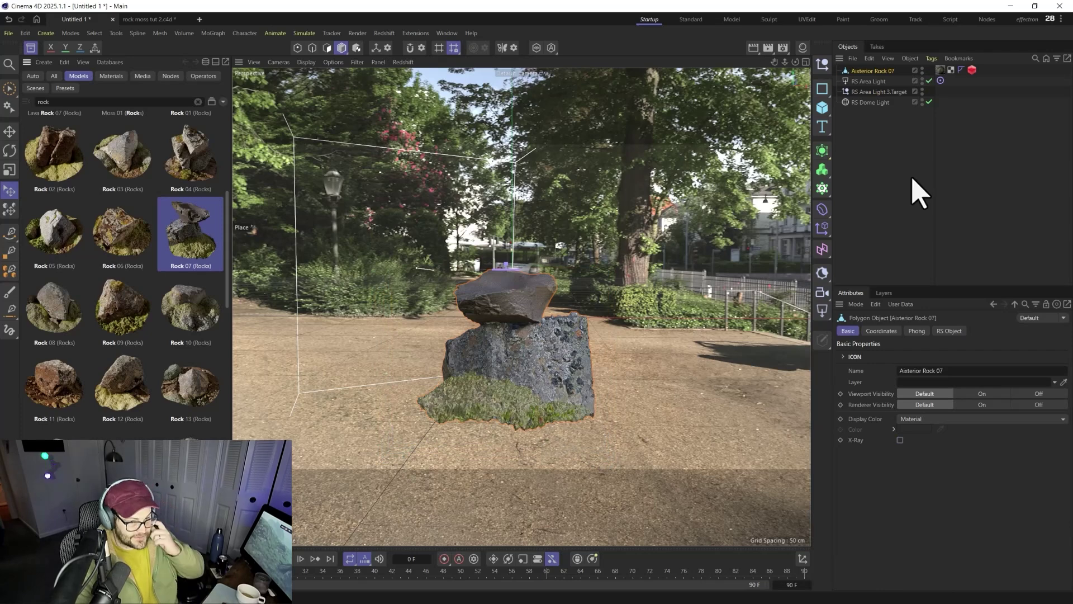
Add a plane object and scale it up into a large ground surface beneath the rock
click(823, 107)
click(861, 144)
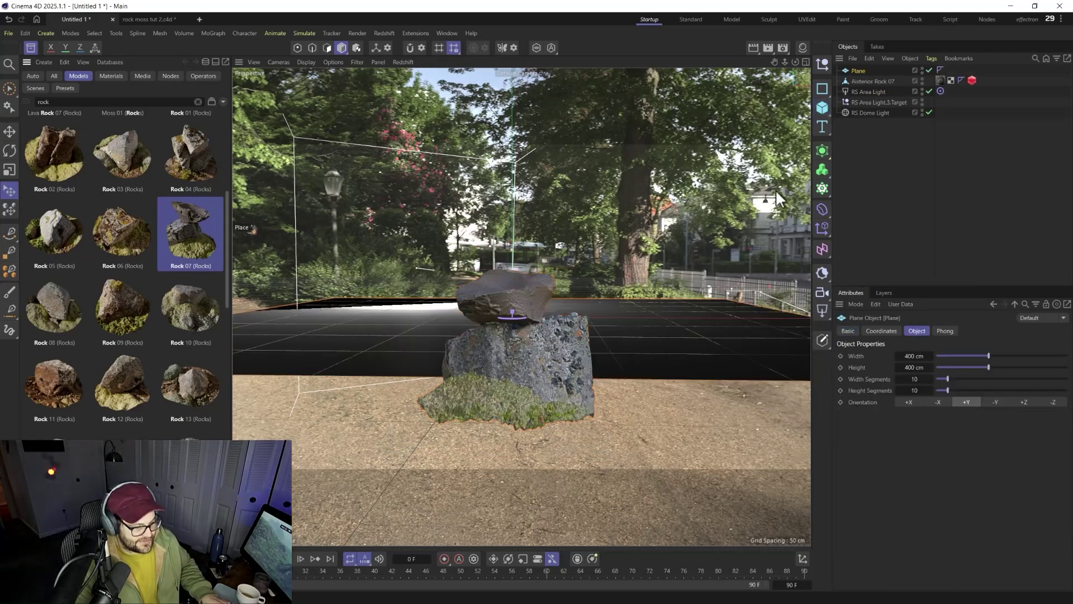
key(t)
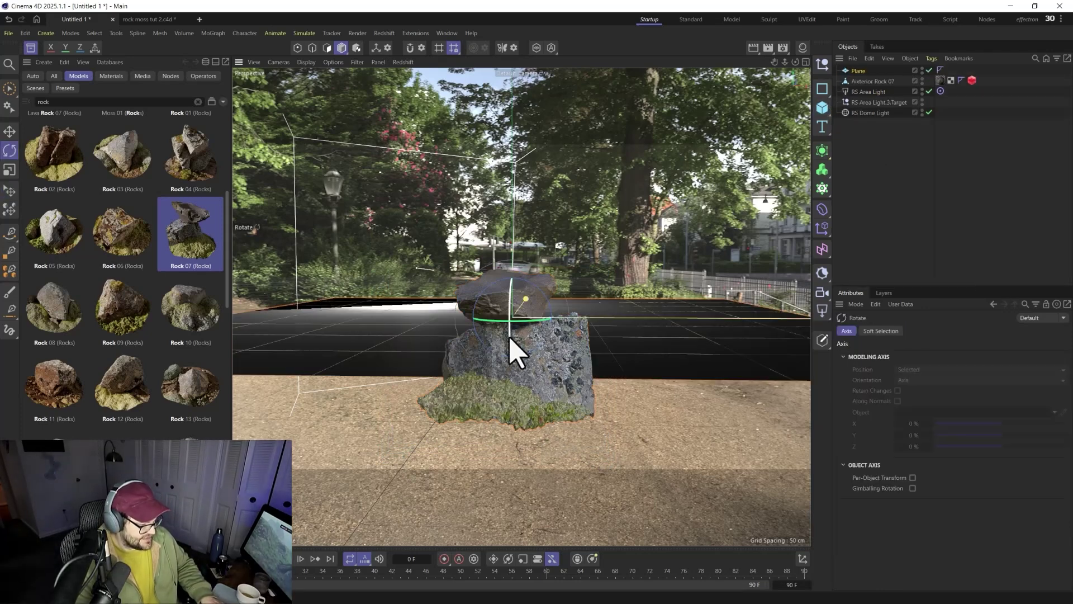
drag(508, 337, 677, 324)
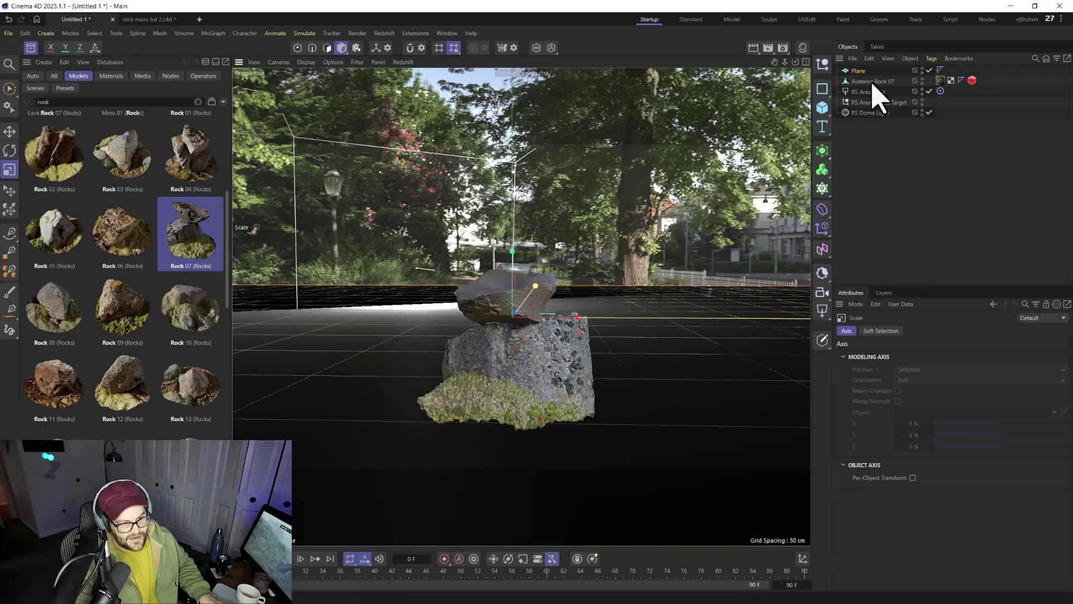
Set the rock's X, Y and Z position to 0 cm
click(872, 82)
click(881, 331)
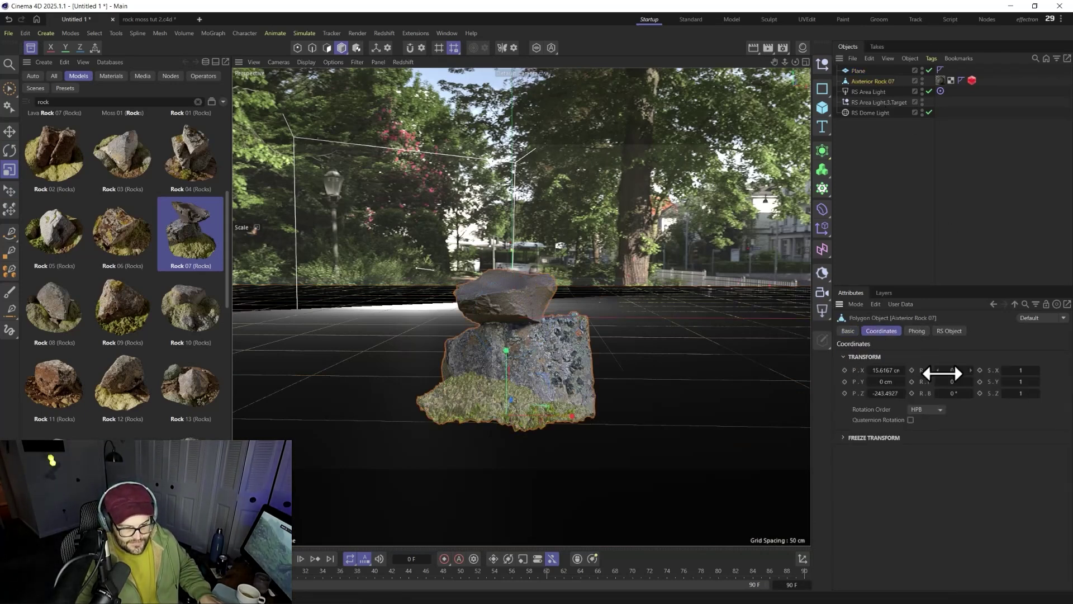
text(0)
key(Return)
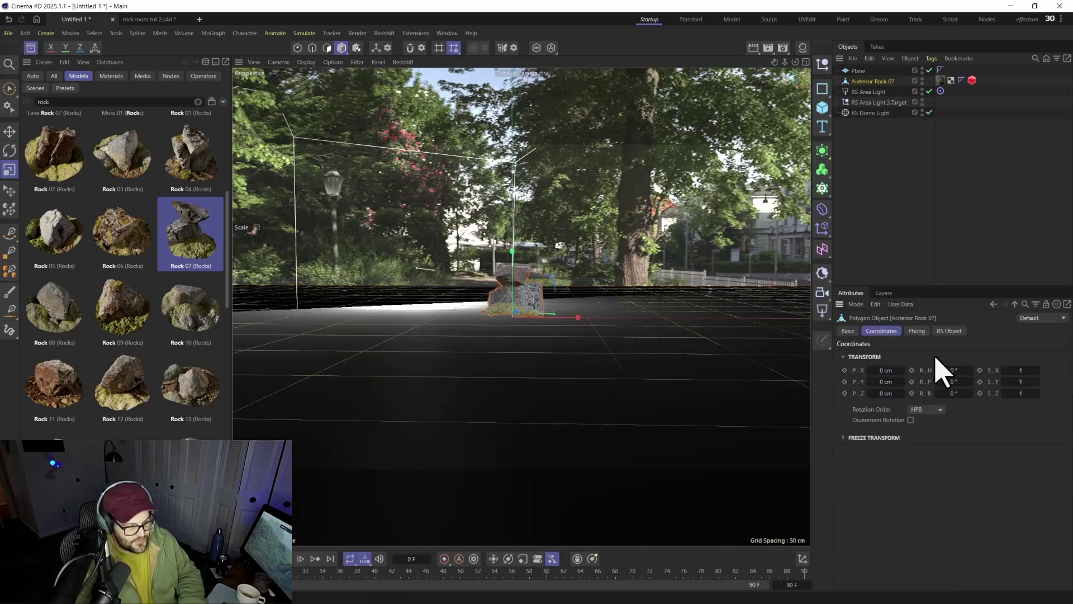
Move the RS Area Light upward so it sits higher above the ground, to one side of the rock
scroll(523, 305, up, 5)
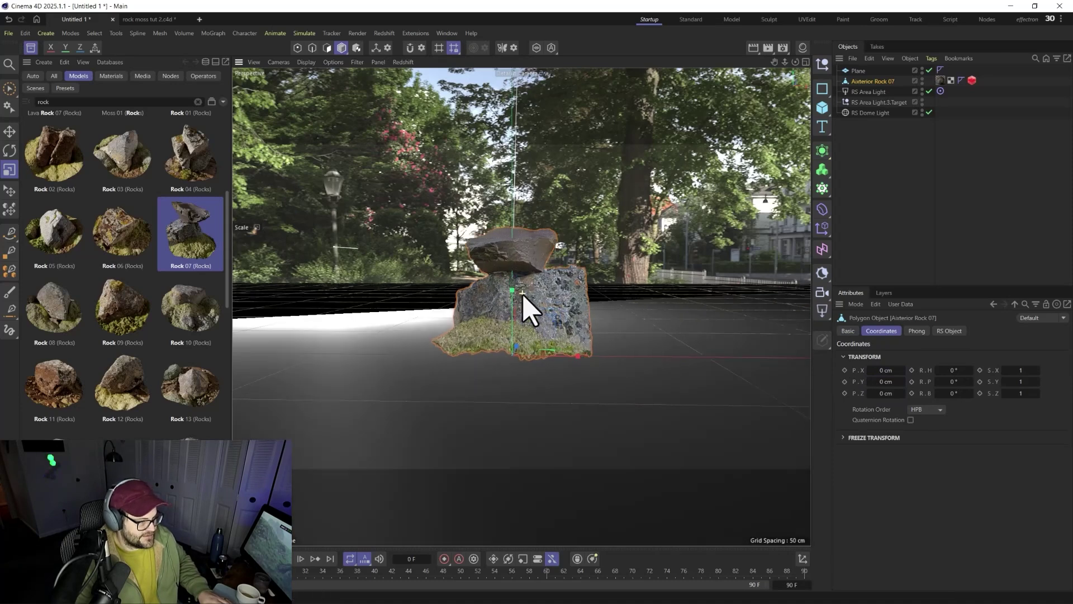
alt+middle_drag(522, 305, 515, 426)
scroll(643, 357, up, 2)
click(869, 92)
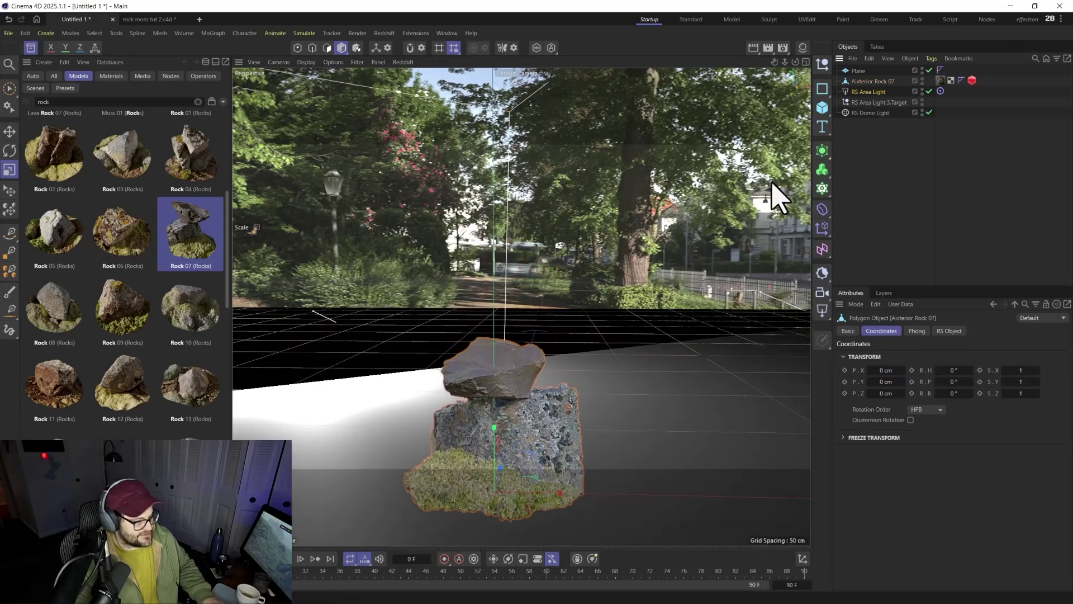
key(e)
drag(304, 331, 263, 131)
alt+drag(485, 398, 504, 302)
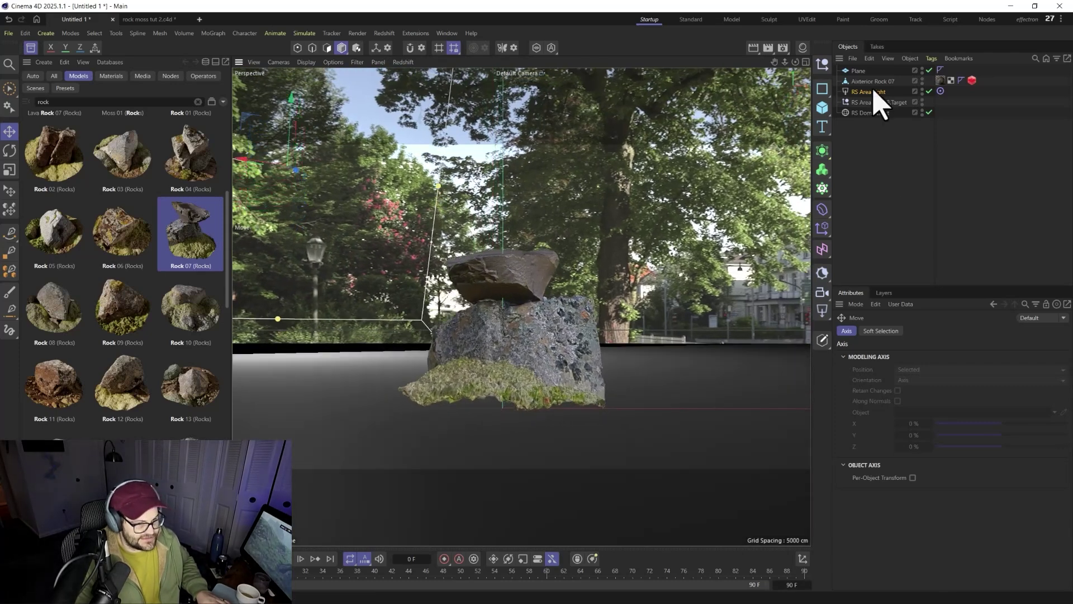
Add a Redshift camera with a focal length of 85 mm and look through it
click(822, 291)
click(917, 330)
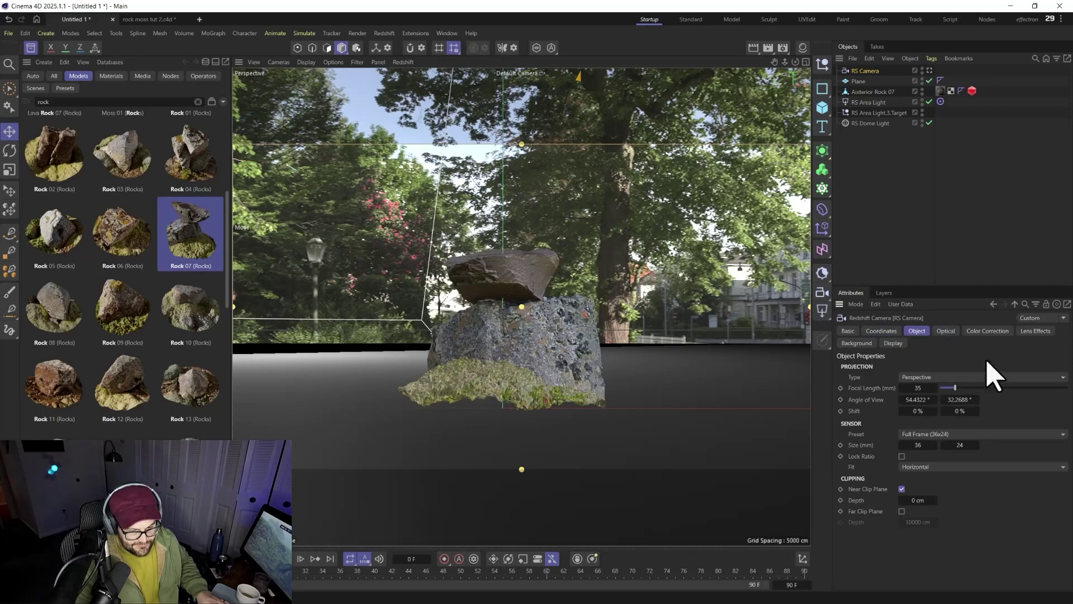
text(85)
key(Return)
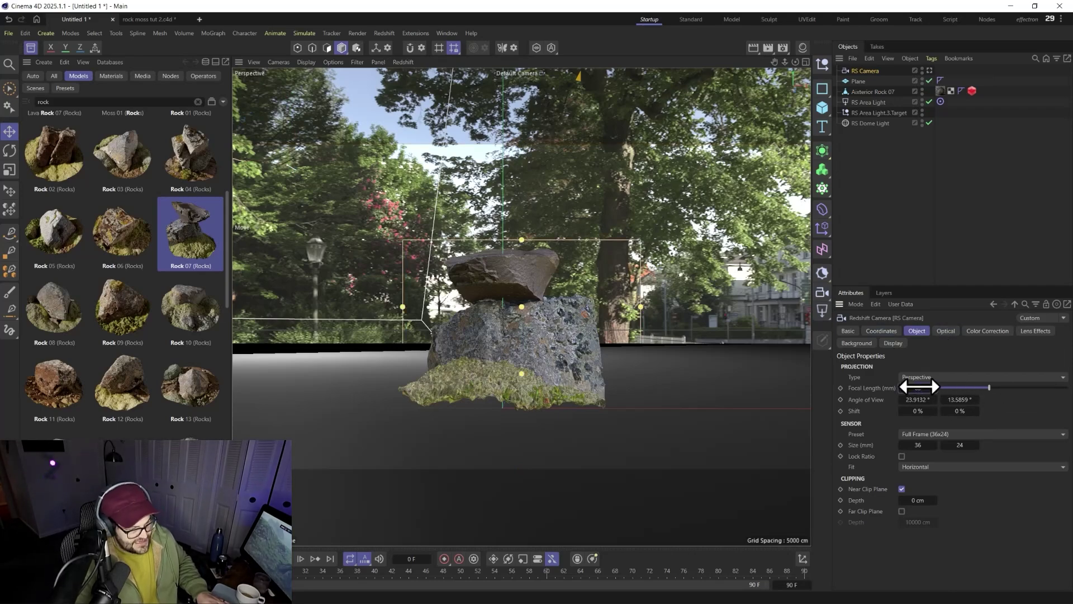
click(929, 70)
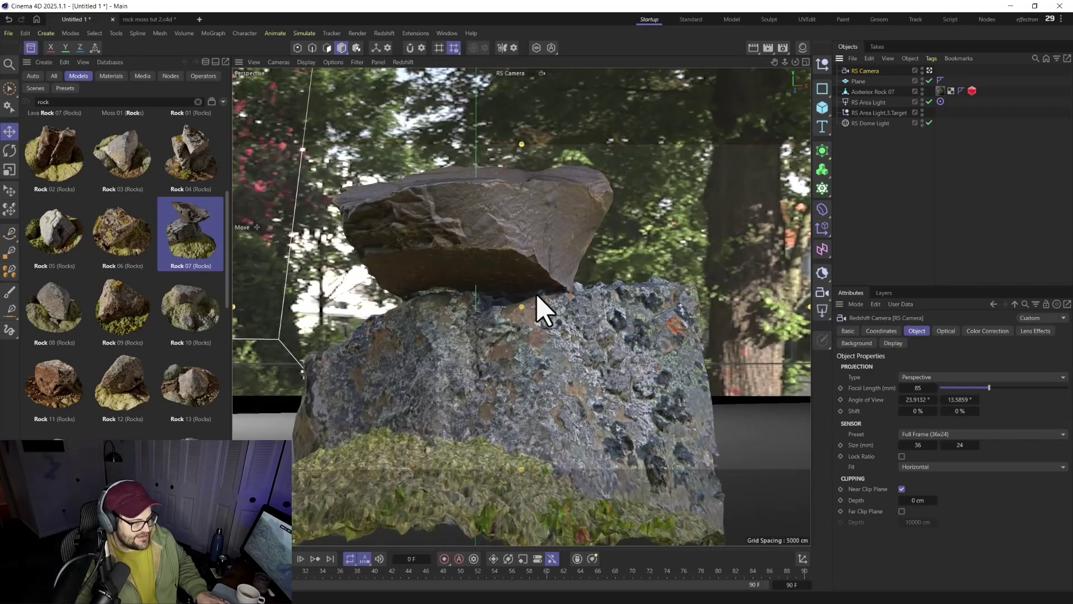
Frame the whole rock in the camera view and hide the ground plane
alt+drag(470, 346, 501, 360)
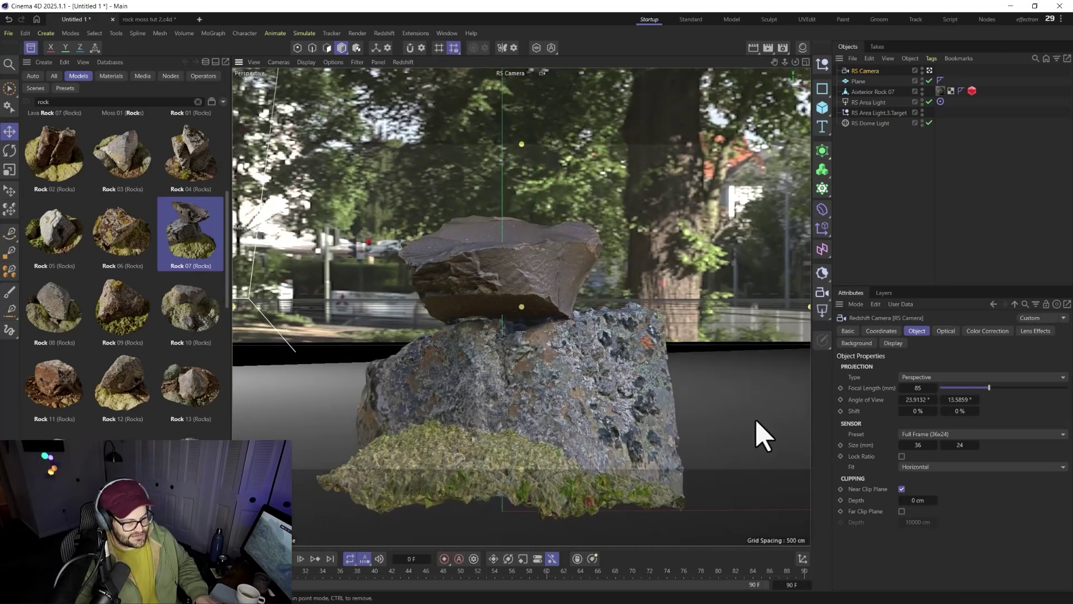
click(922, 80)
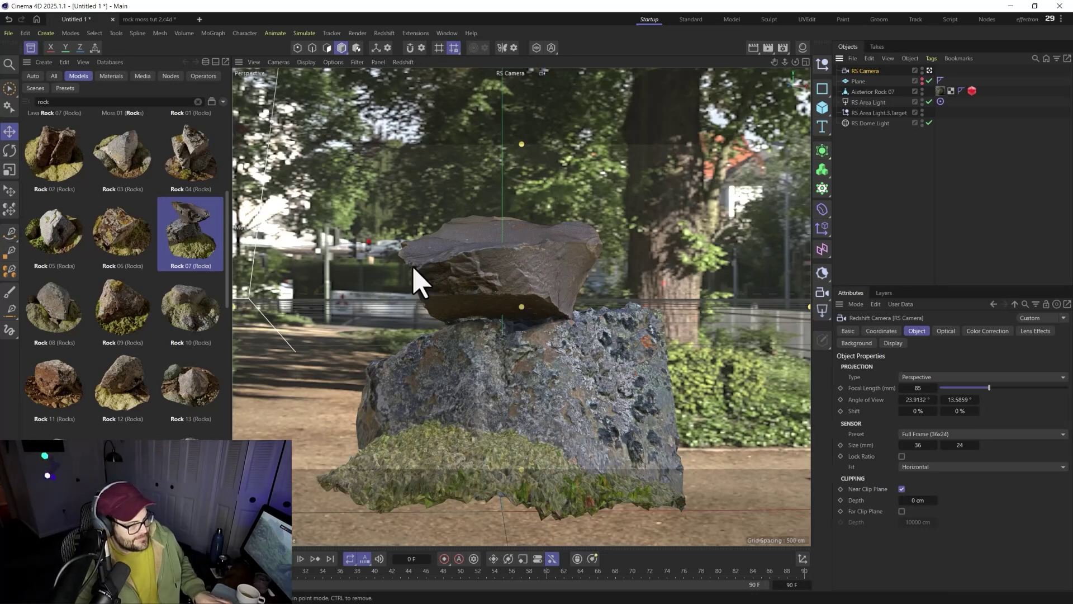
Examine the geometry override with its tessellation and displacement settings on the rock's Redshift Object tag
click(973, 91)
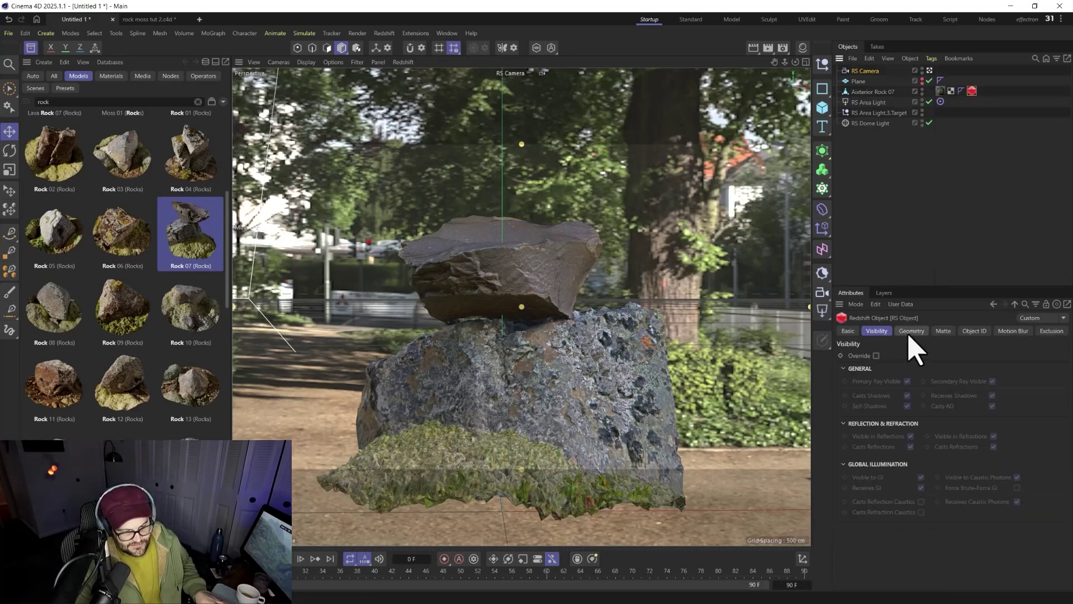
click(912, 331)
click(876, 356)
click(877, 356)
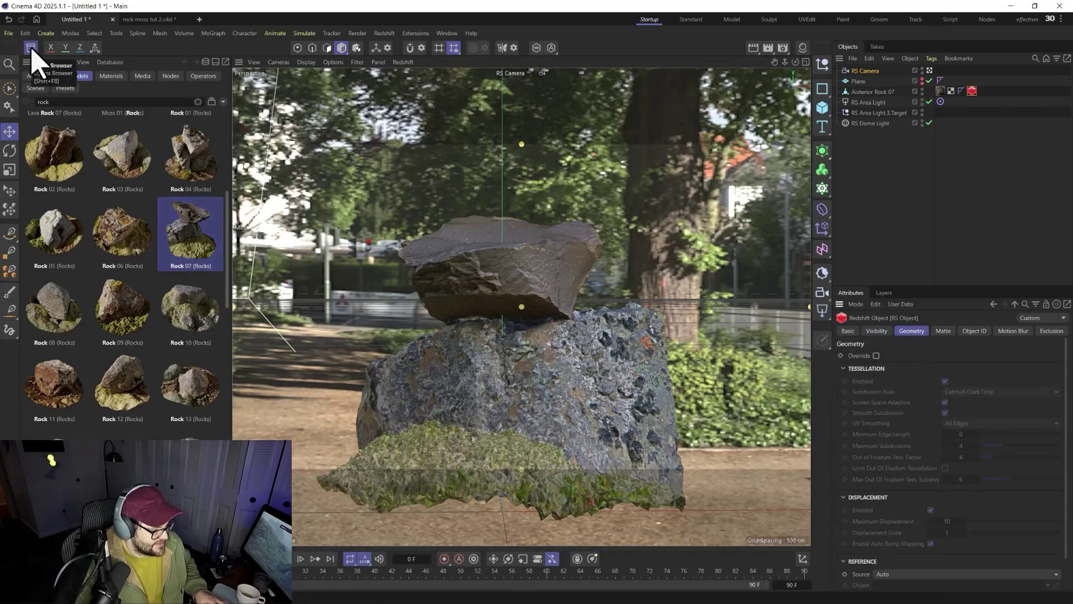
Start the Redshift IPR render in the viewport
click(404, 62)
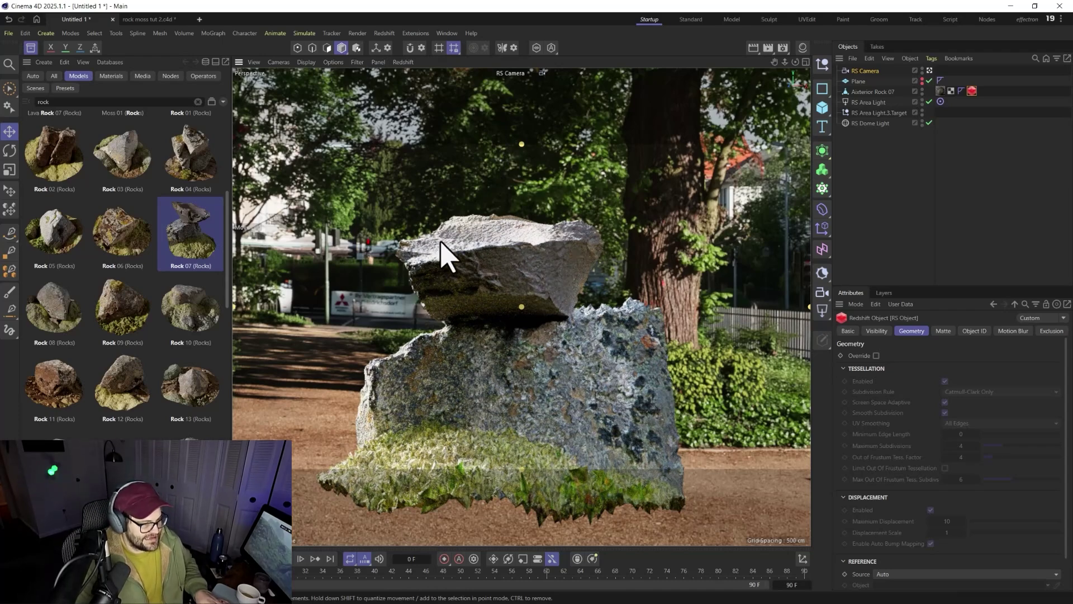
Stop the Redshift viewport render and search the model library for "cock"
click(405, 63)
click(419, 96)
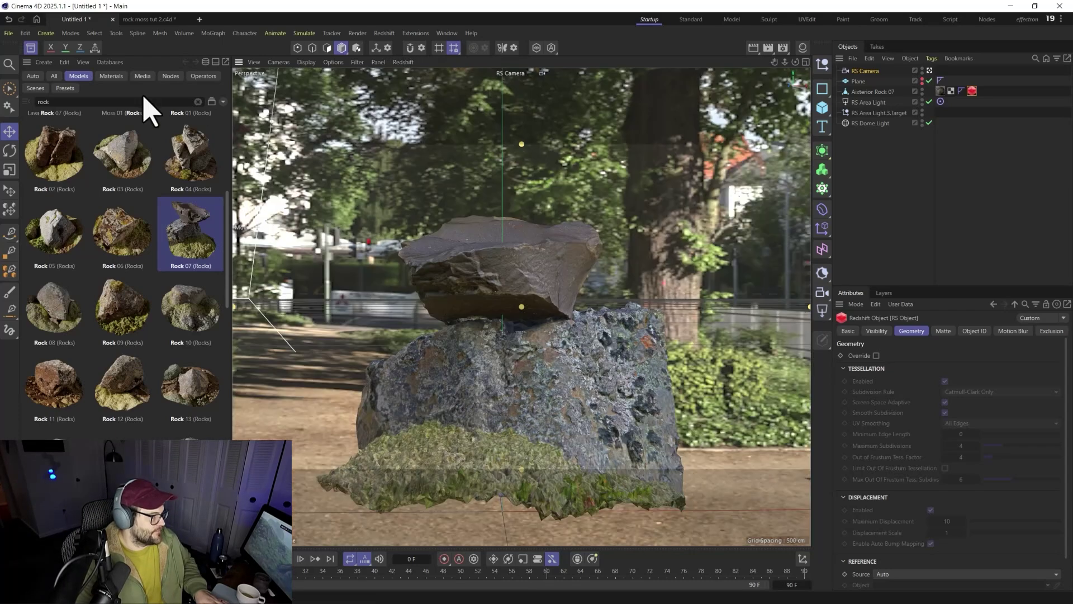
click(63, 101)
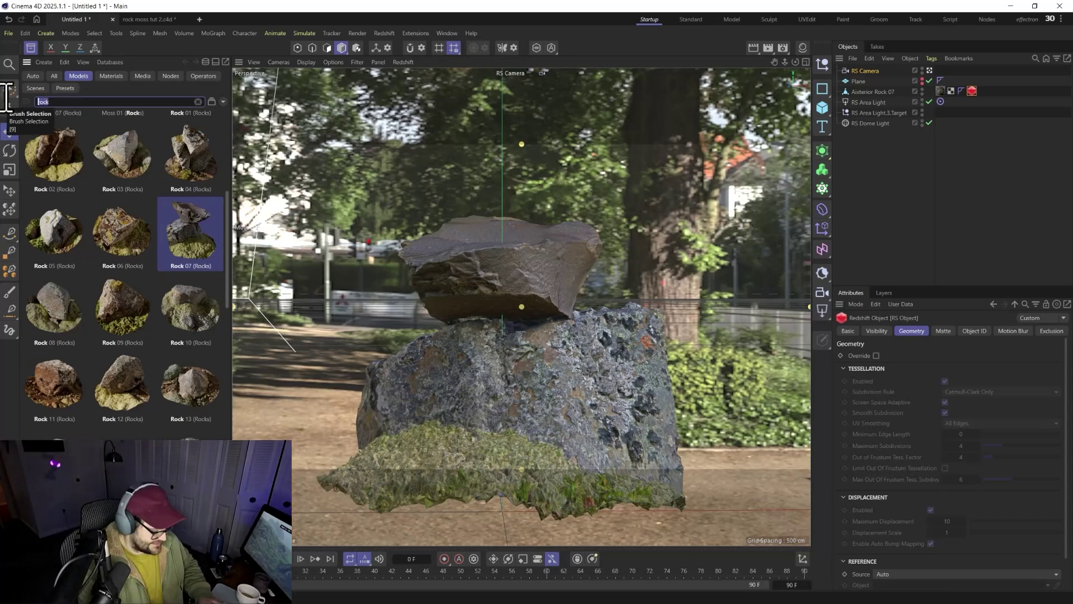
text(cock)
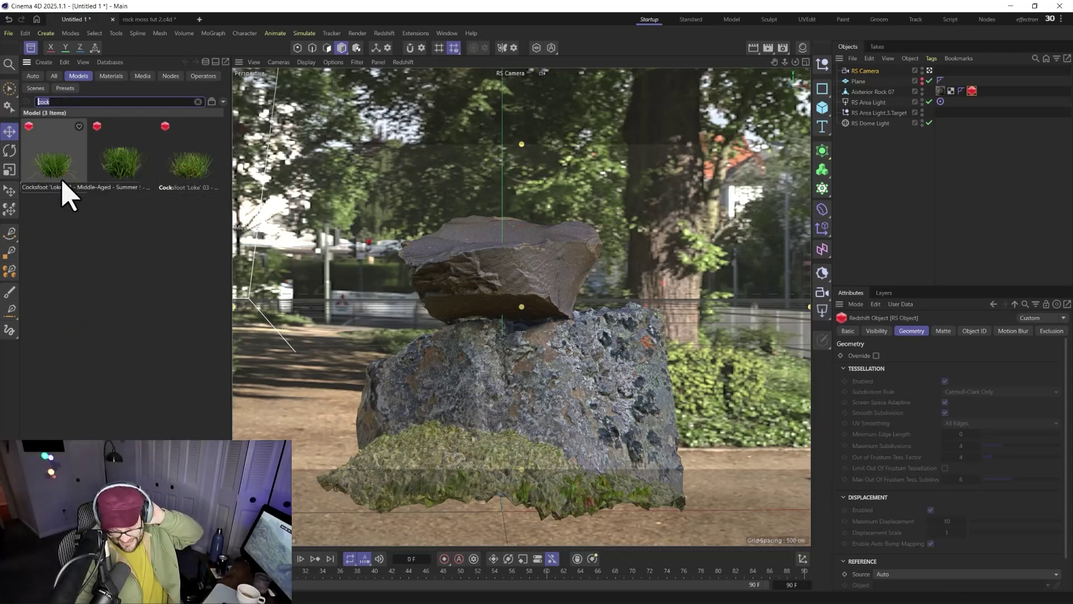
Load all three Cocksfoot 'Loke' grass models from the search results into the scene
drag(72, 252, 512, 385)
right_click(129, 165)
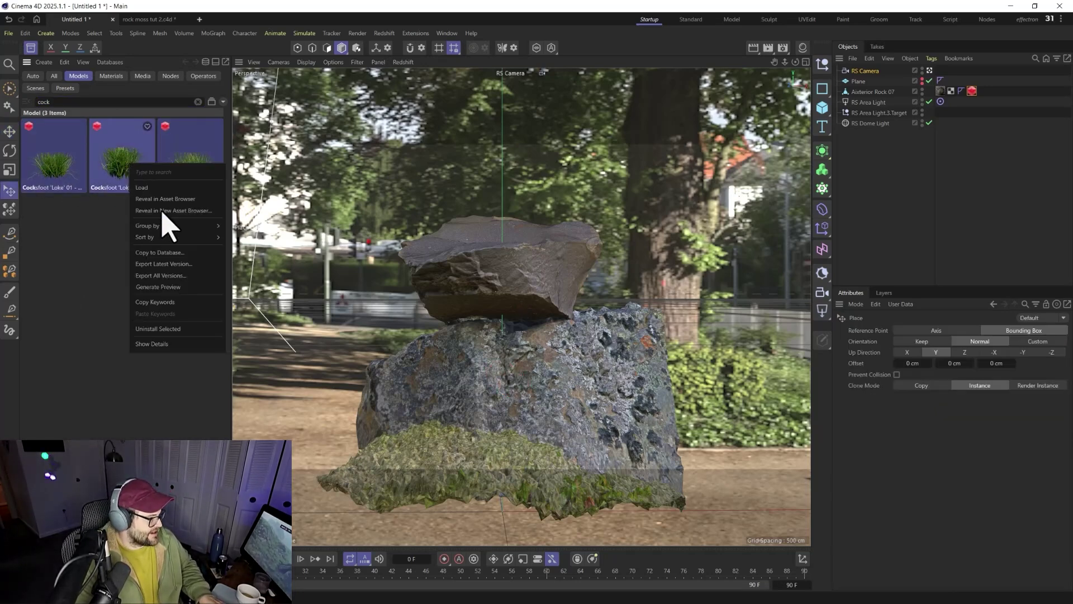
click(168, 188)
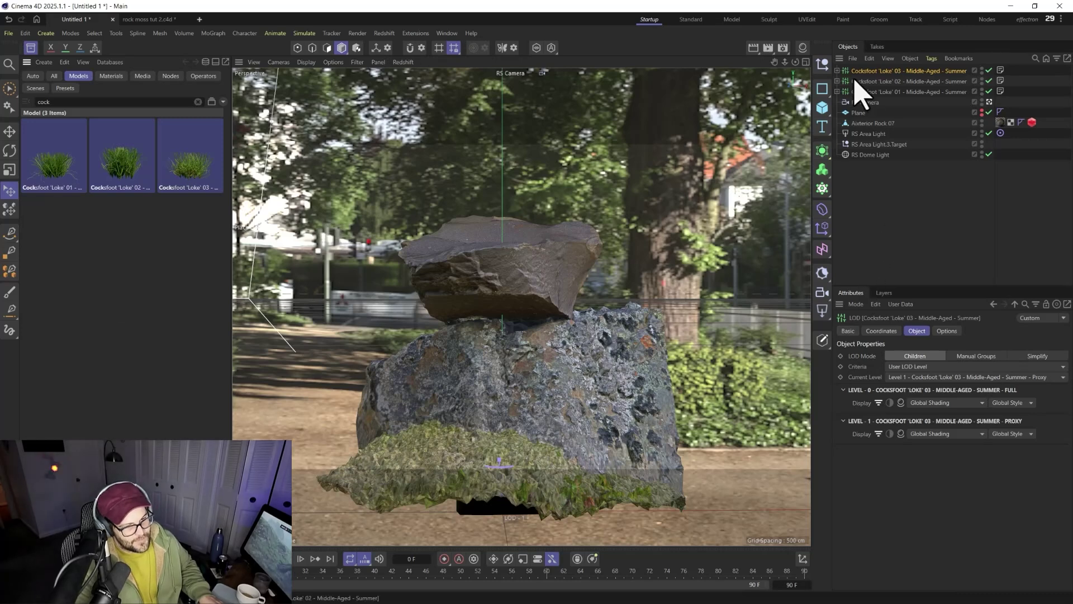
Move the Full meshes of Cocksfoot 'Loke' 01, 02 and 03 out of their LOD groups to the root level of the hierarchy
click(856, 92)
click(837, 70)
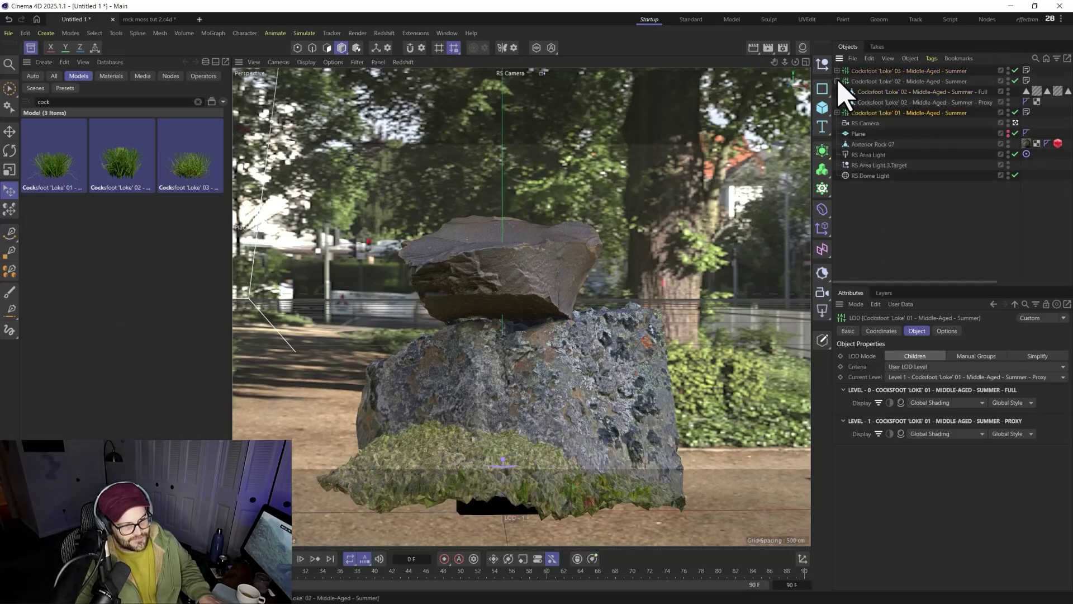
click(837, 102)
click(837, 134)
click(920, 81)
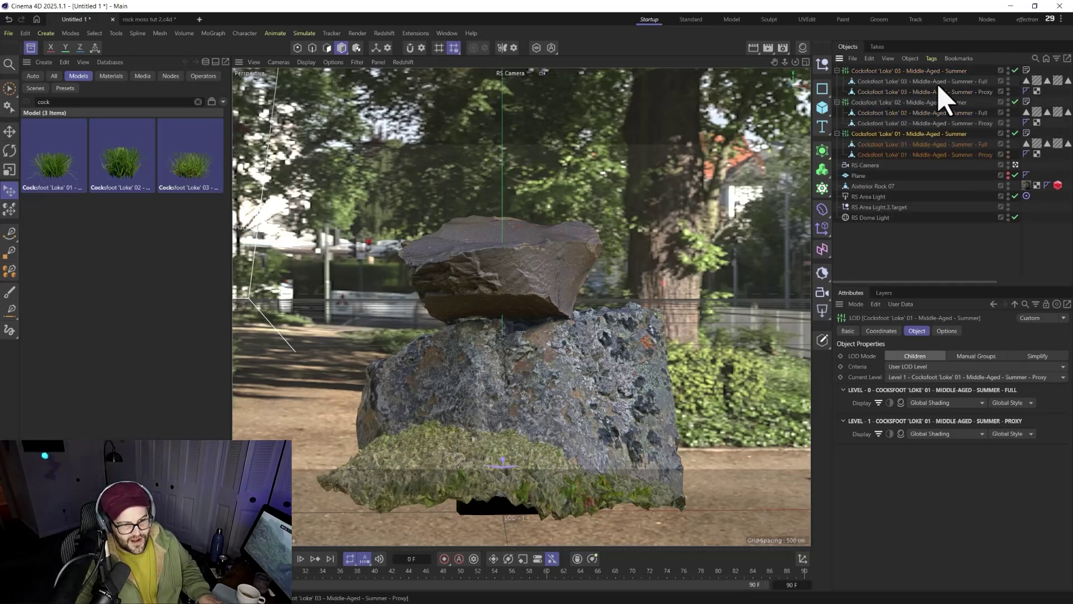
ctrl+click(931, 114)
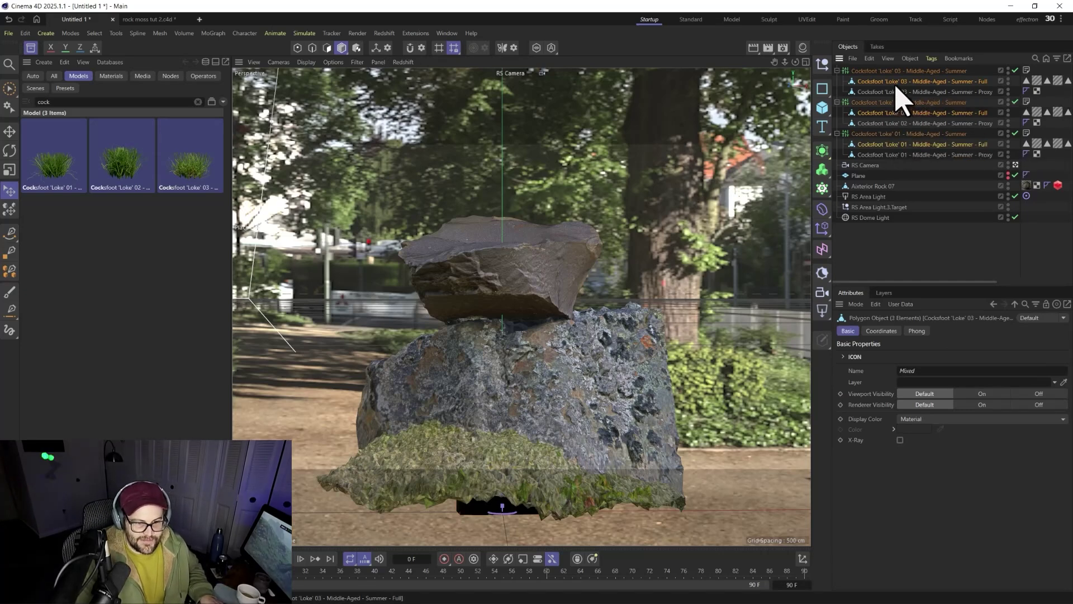
drag(901, 252, 901, 252)
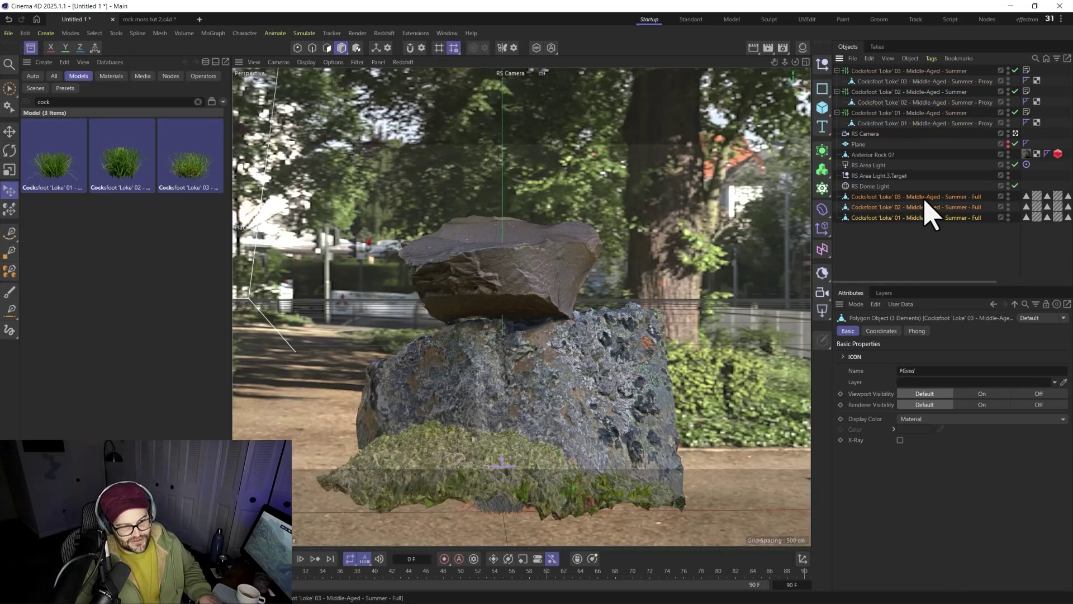
Delete the three Cocksfoot LOD groups with their Proxy meshes and close the asset browser
click(874, 71)
shift+click(882, 123)
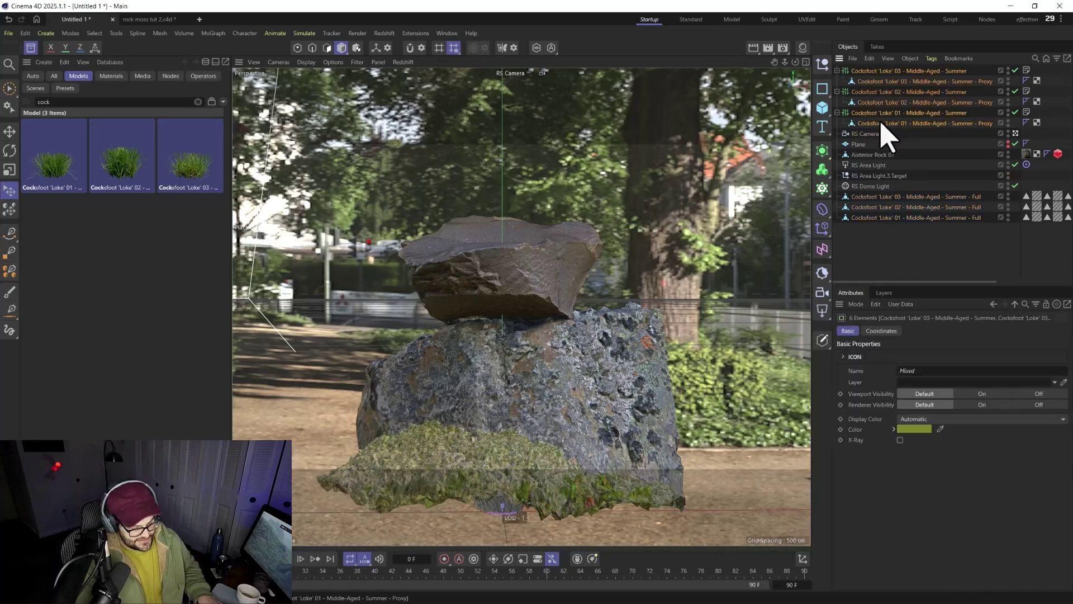
key(Delete)
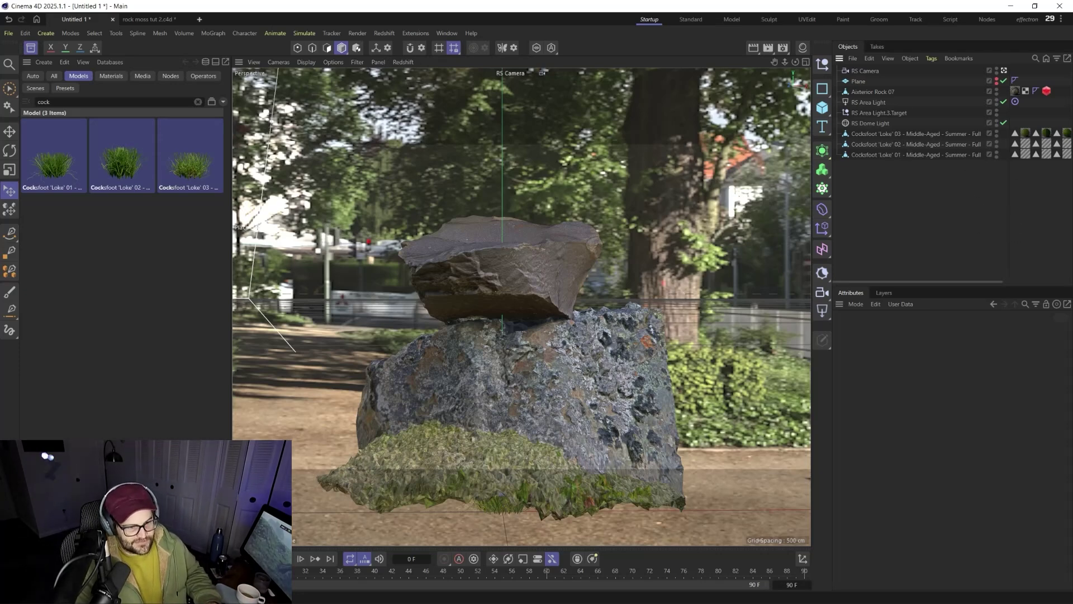
click(31, 48)
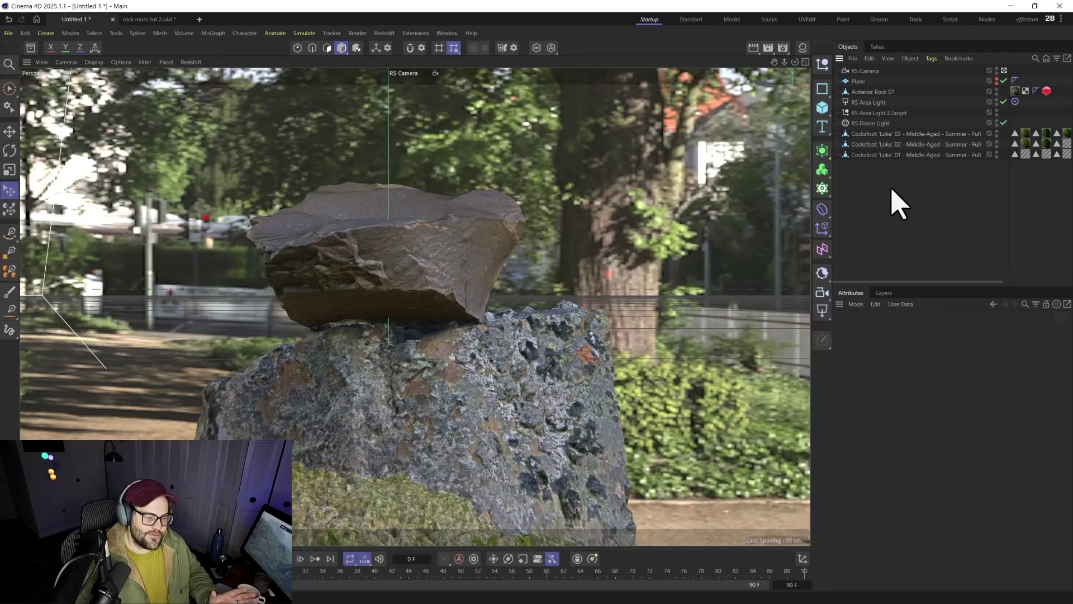
Add a Matrix Scatter object and set its Redshift particle mode to Custom Objects
click(827, 186)
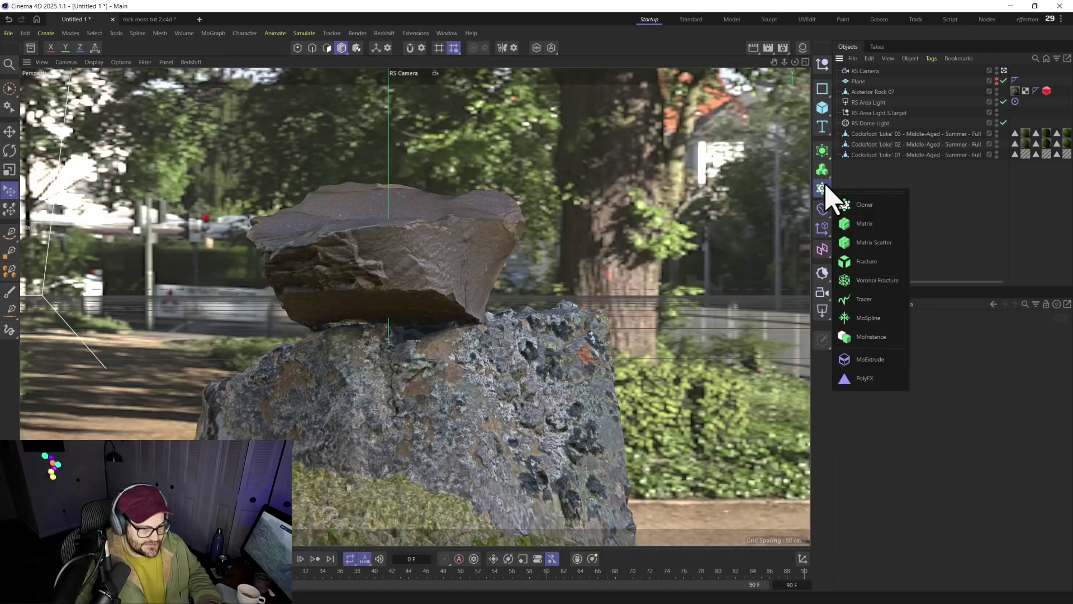
click(861, 249)
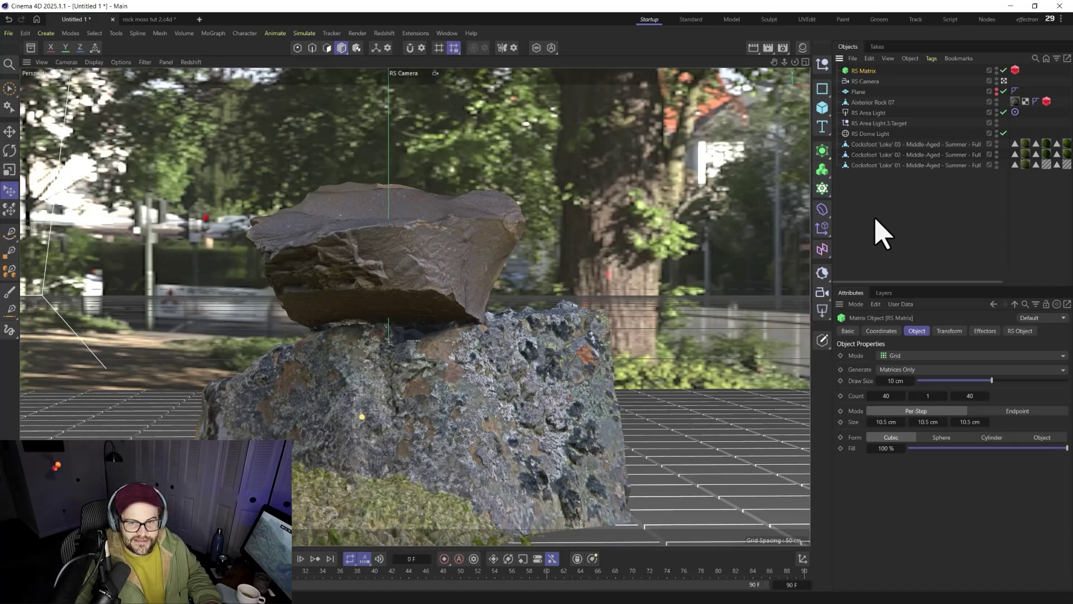
click(1020, 331)
click(928, 393)
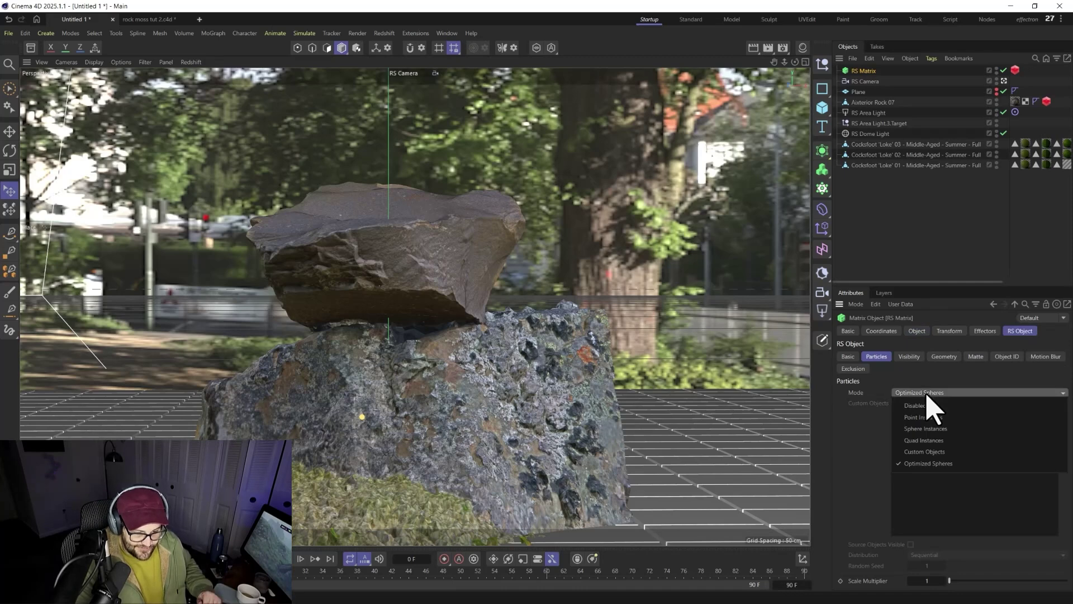
click(927, 453)
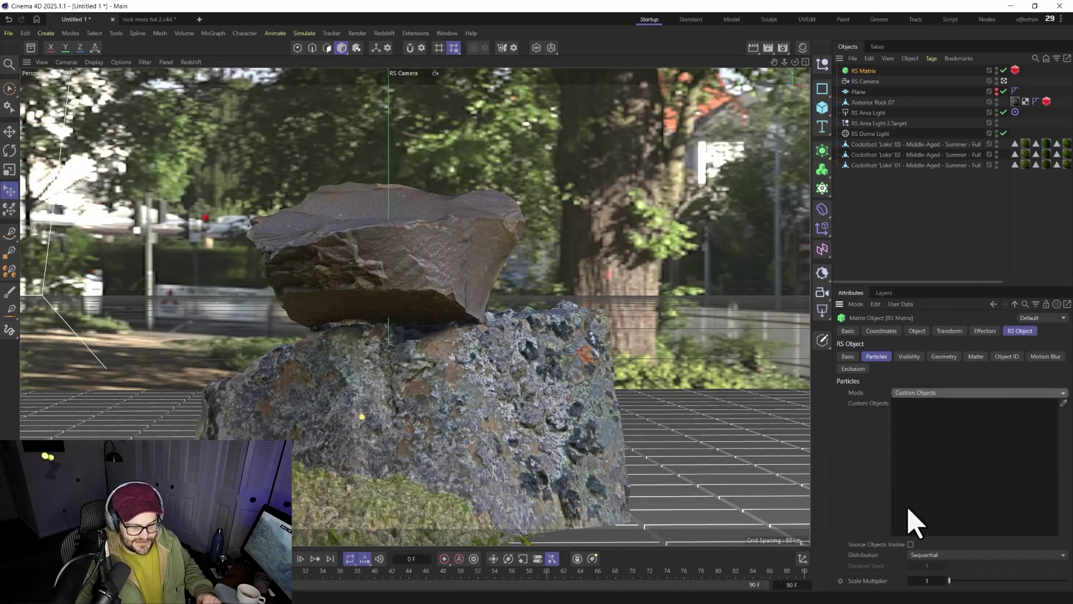
Assign the three Full Cocksfoot meshes as the matrix's custom objects and set their distribution to Random
drag(886, 168, 946, 429)
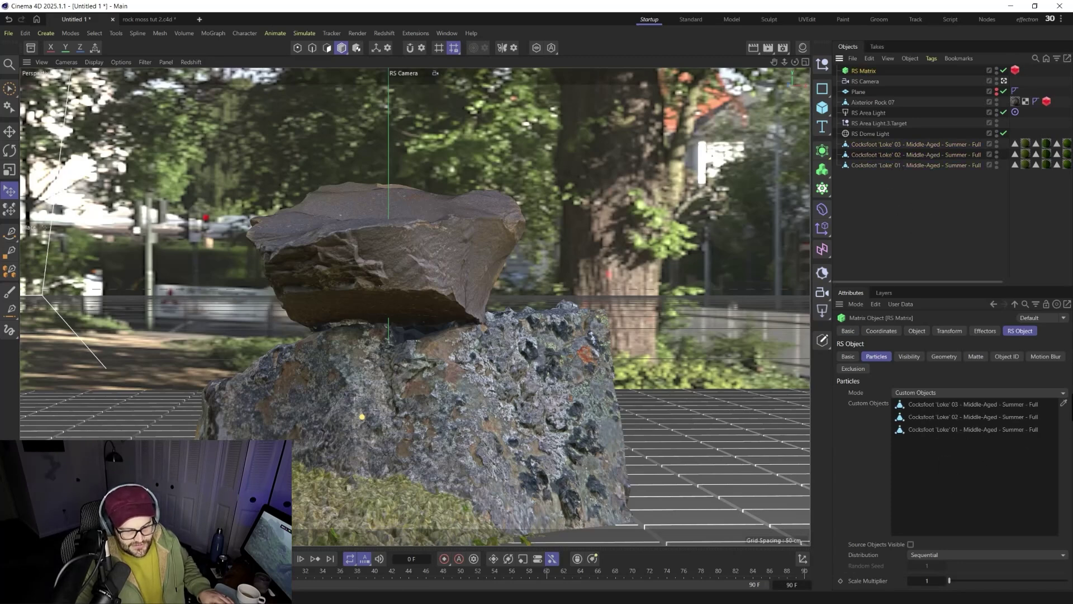
click(944, 555)
click(932, 579)
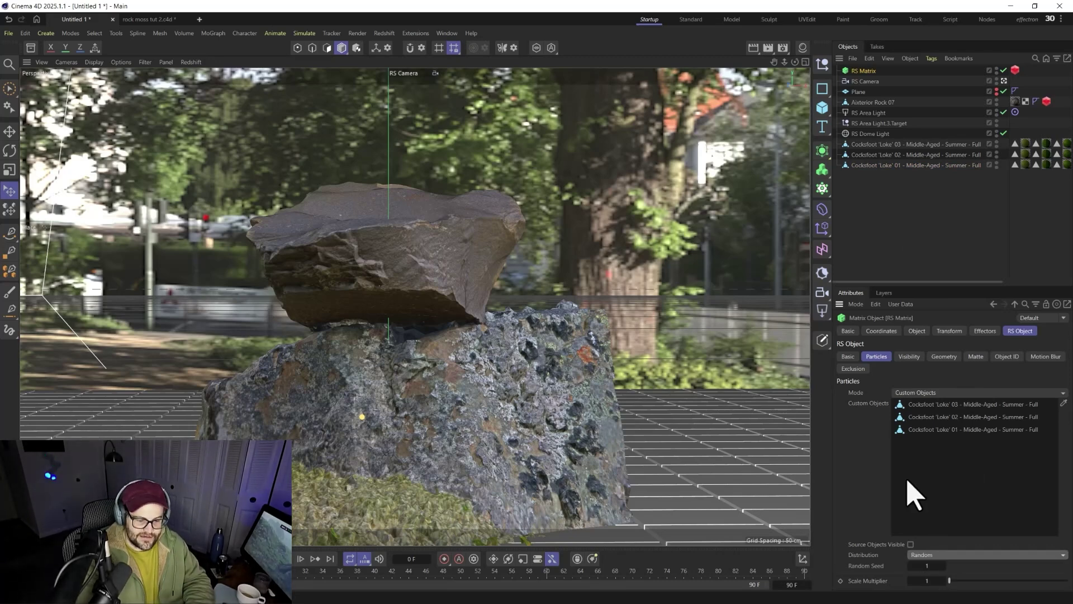
Tint the first yellow Cocksfoot Leaf 04 material muted green by setting its Diffuse texture's color multiplier to about RGB 84, 114, 62
click(803, 48)
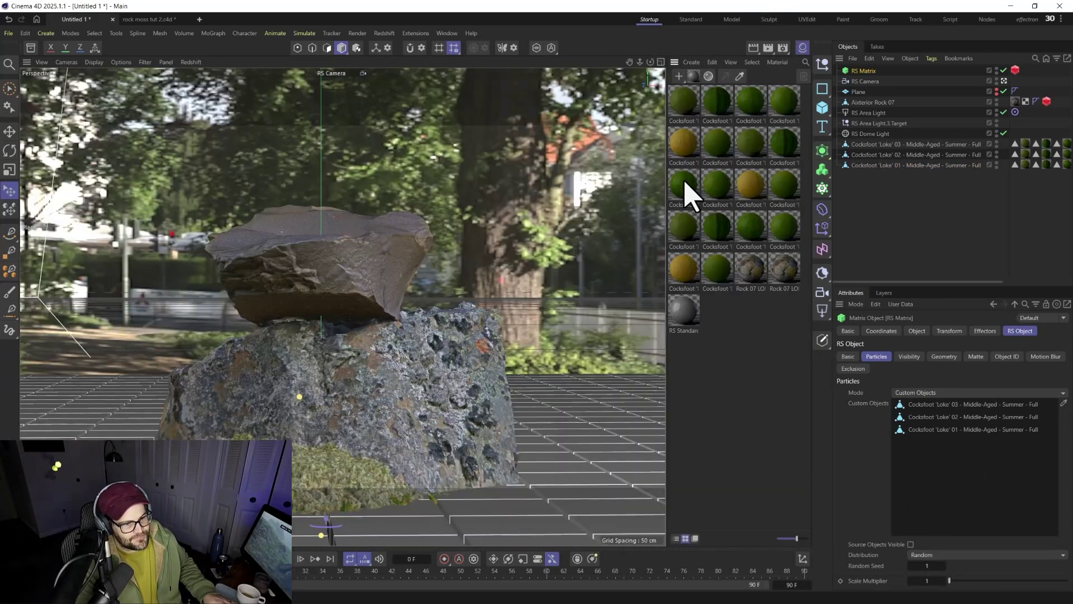
click(688, 148)
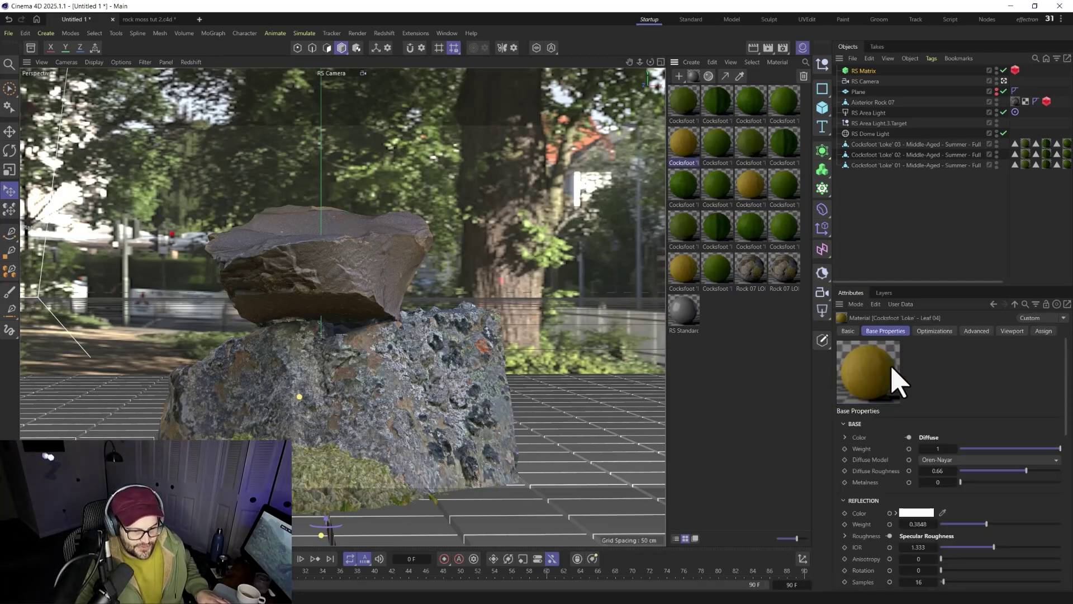
click(976, 334)
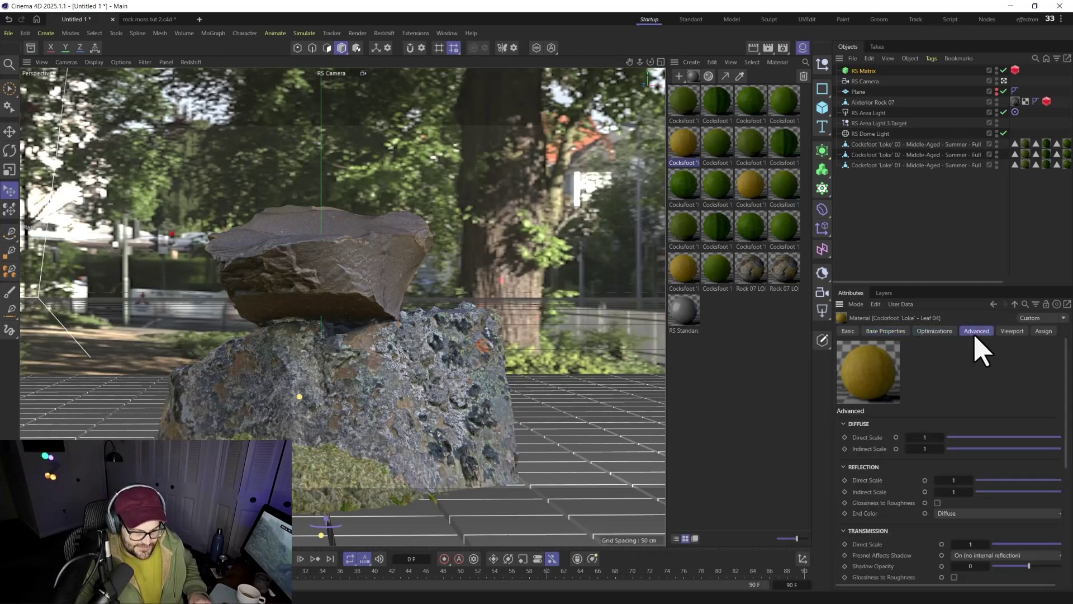
double_click(687, 149)
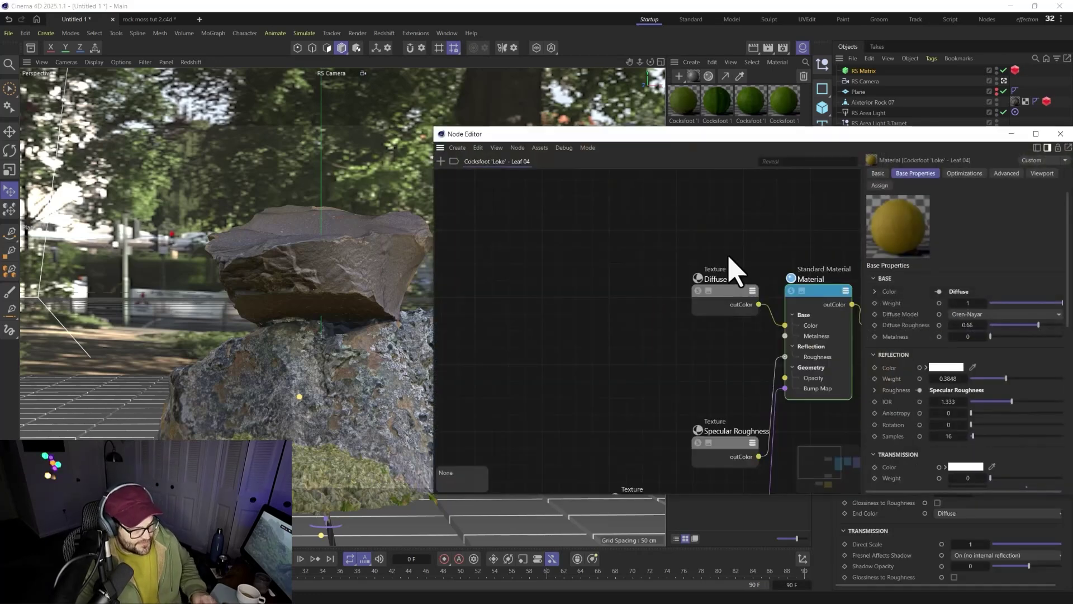
click(738, 305)
click(967, 173)
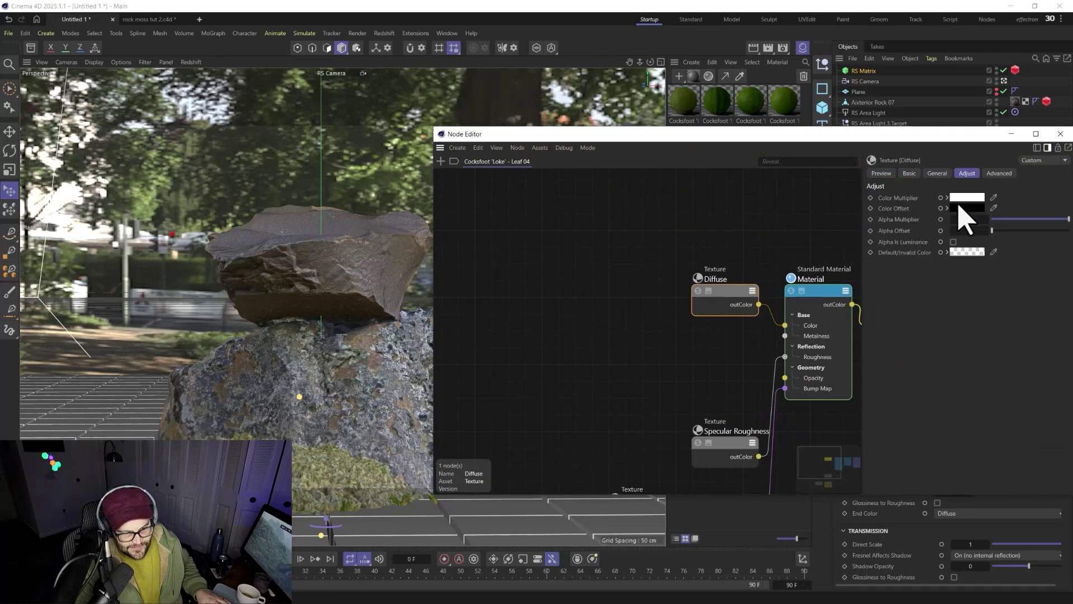
click(968, 198)
drag(1031, 297, 1018, 295)
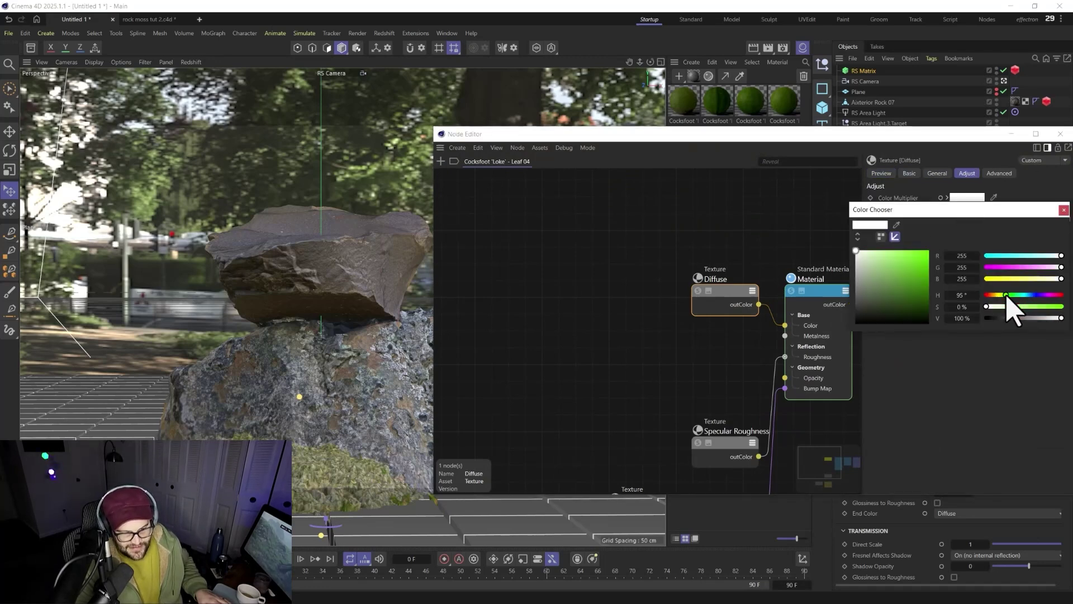
drag(887, 282, 889, 290)
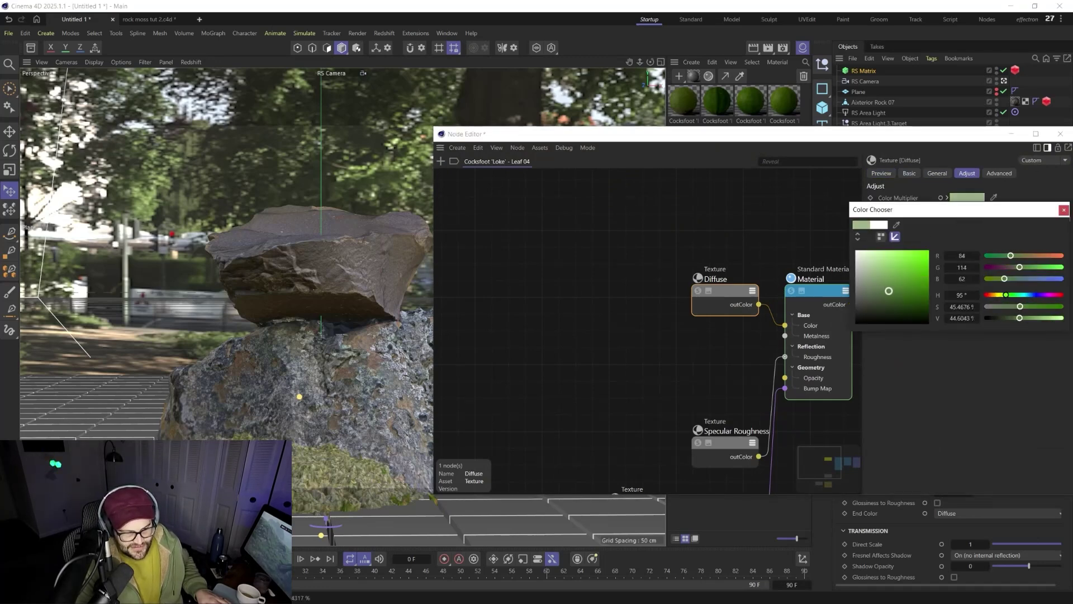
click(1064, 210)
click(1061, 134)
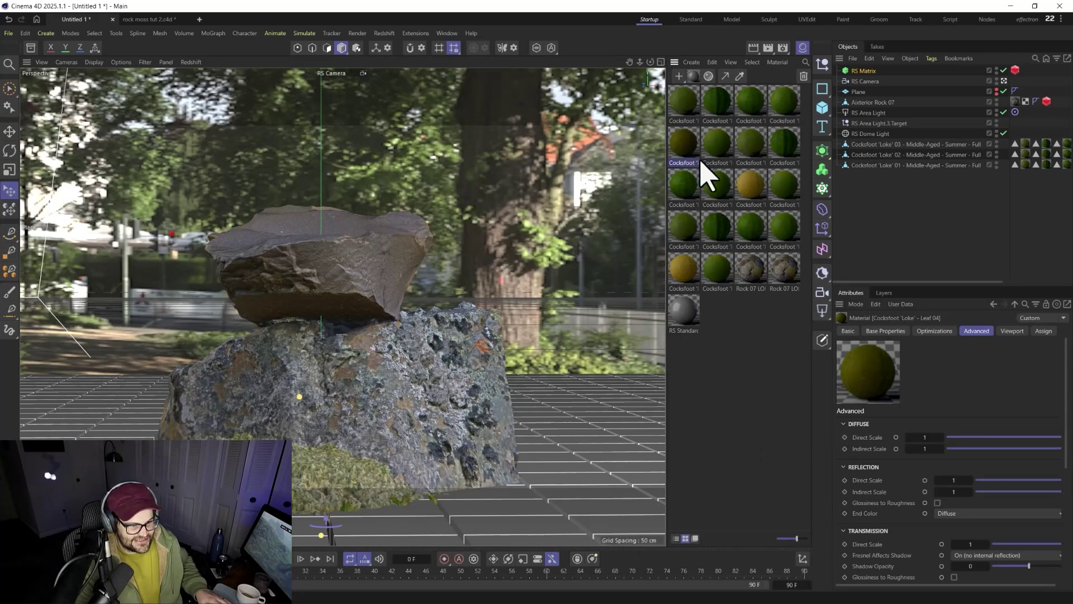
Darken the second yellow Cocksfoot Leaf 04 material by setting its Diffuse texture's color multiplier to a dark green of about RGB 19, 32, 13
double_click(756, 193)
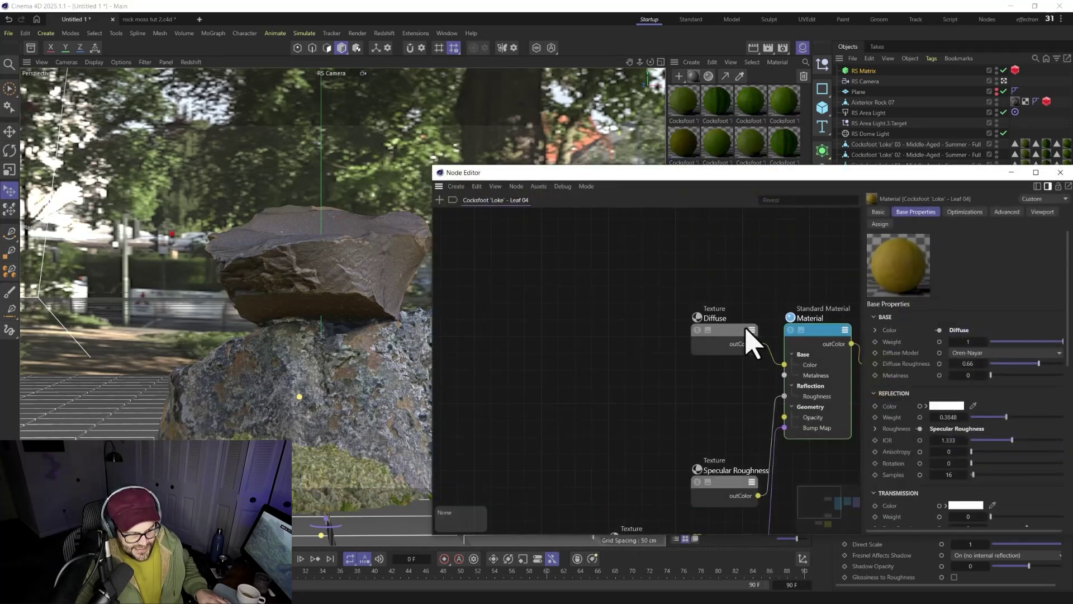
click(752, 342)
click(968, 211)
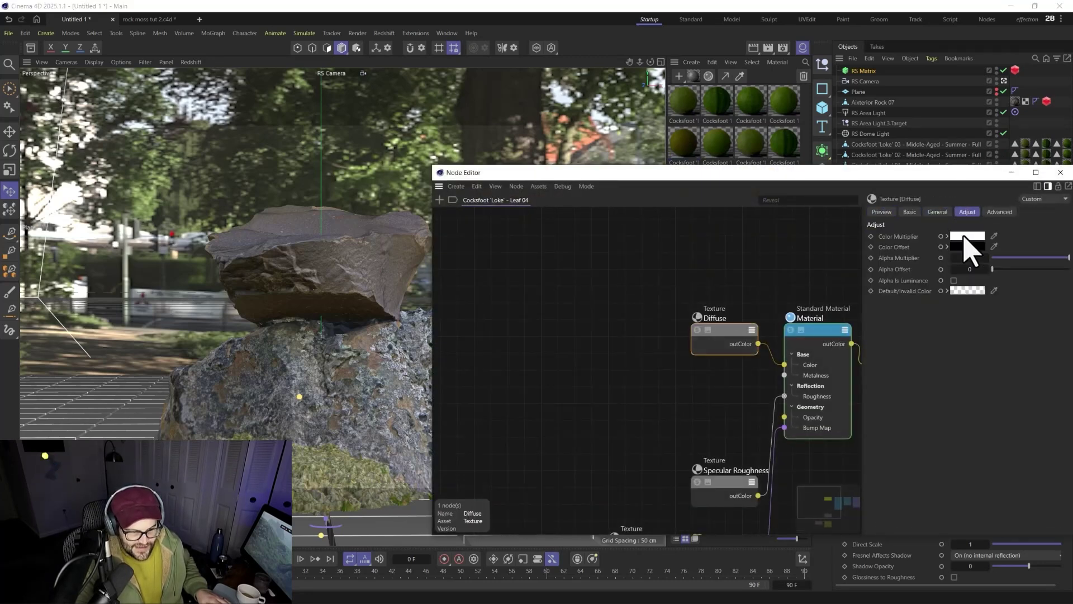
click(969, 237)
click(1007, 333)
drag(882, 336, 897, 352)
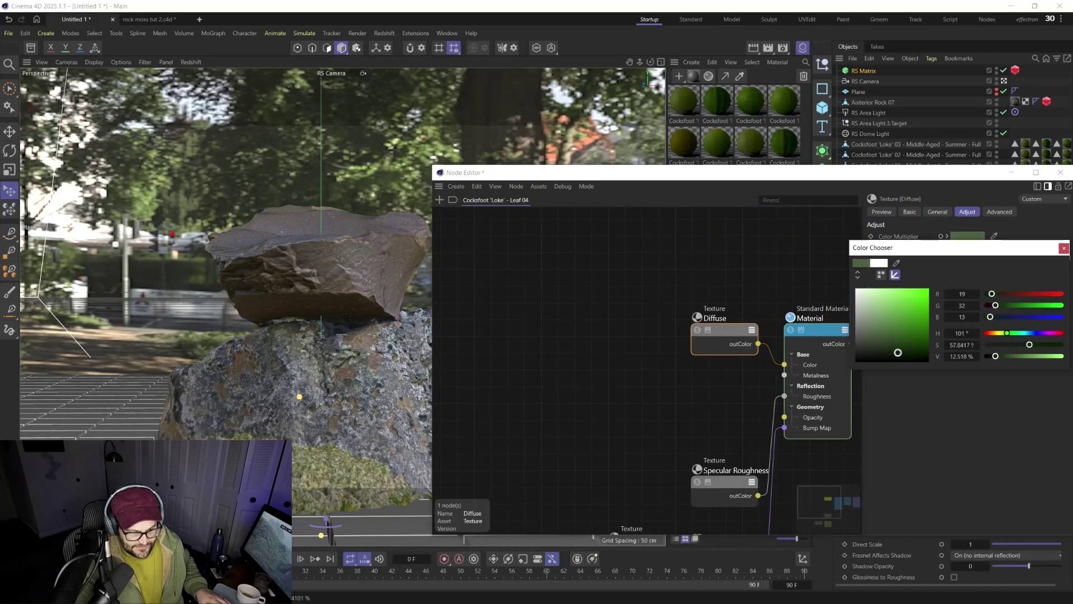
click(1064, 247)
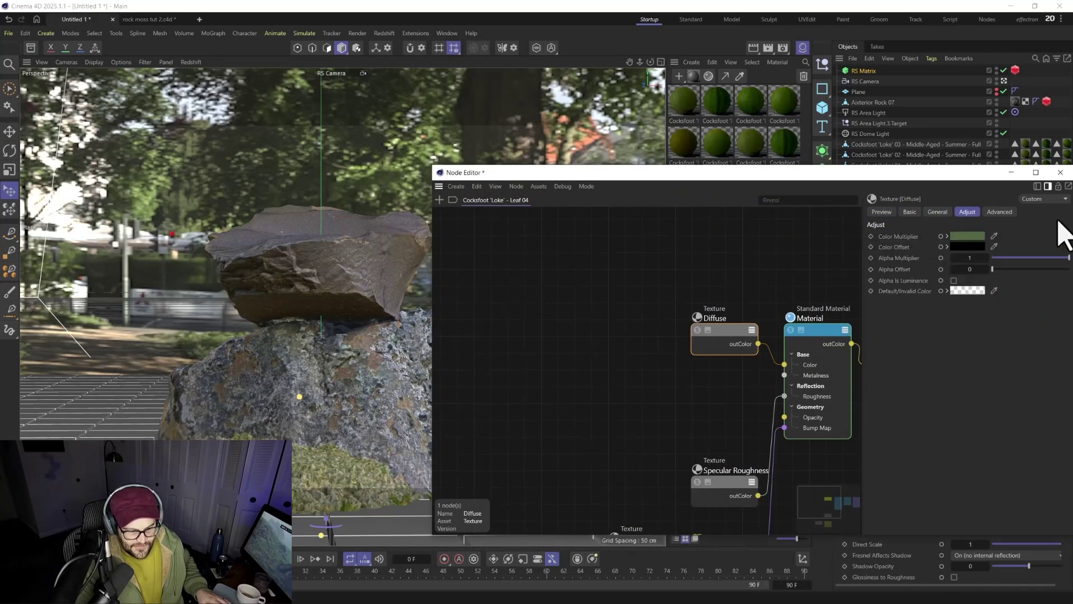
click(1061, 172)
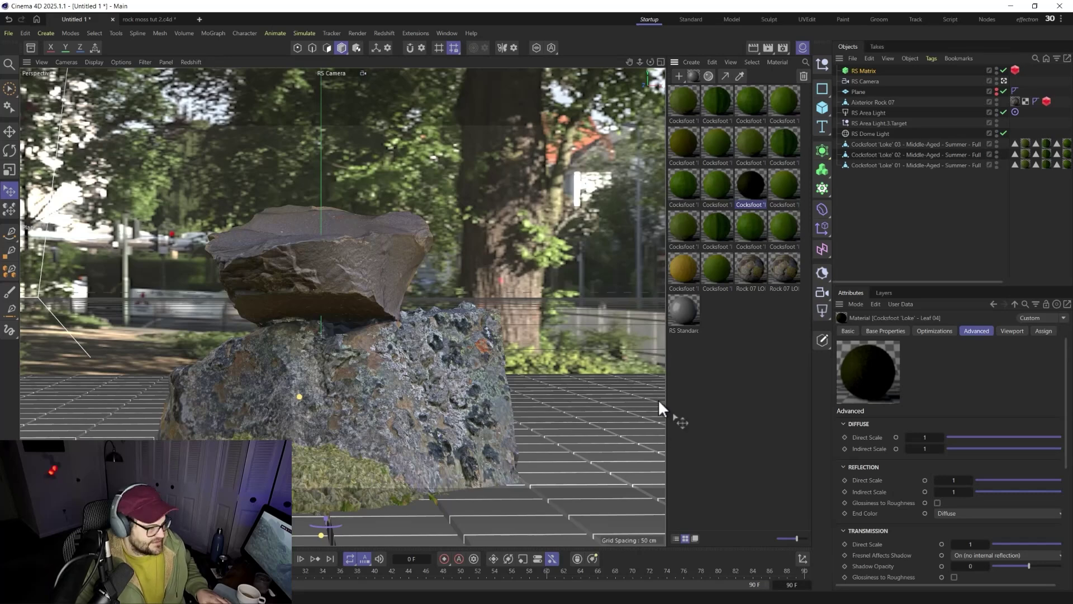
Set the RS Matrix to Object mode and assign the rock as its distribution object
click(862, 71)
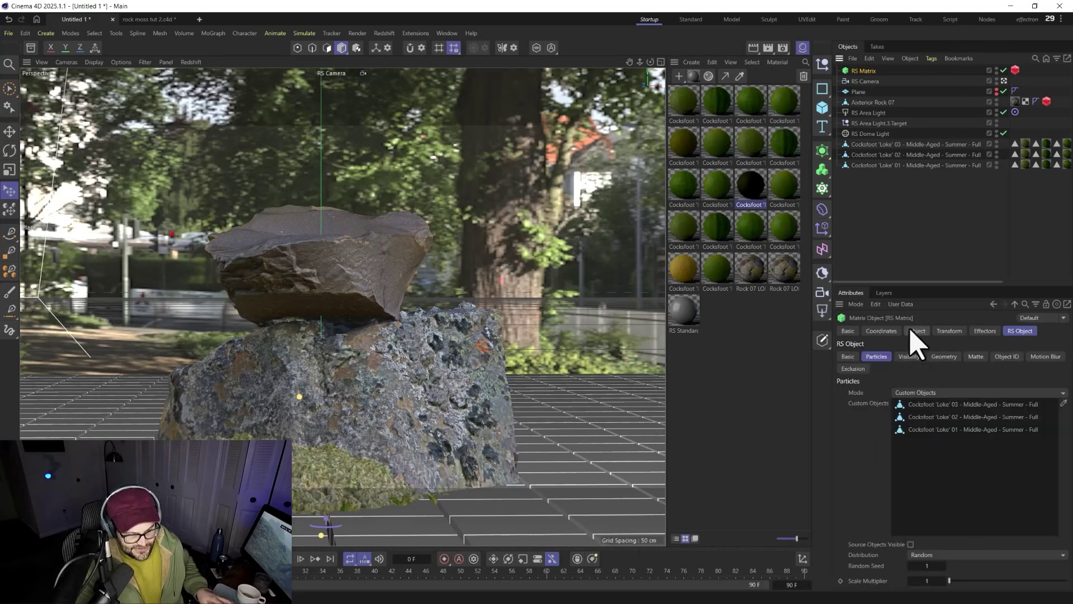
click(914, 331)
click(901, 355)
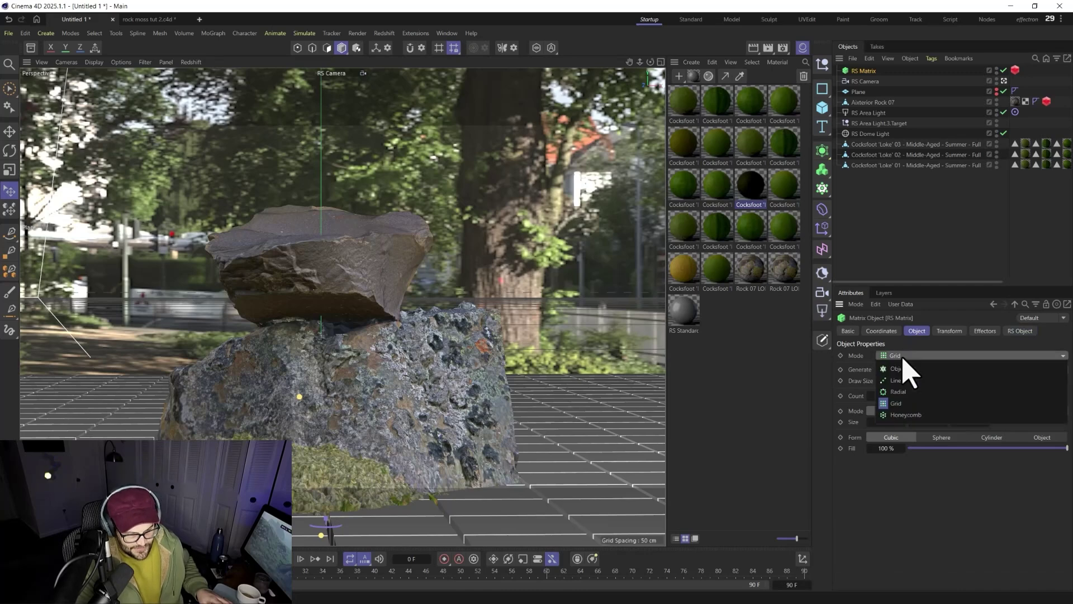
click(903, 379)
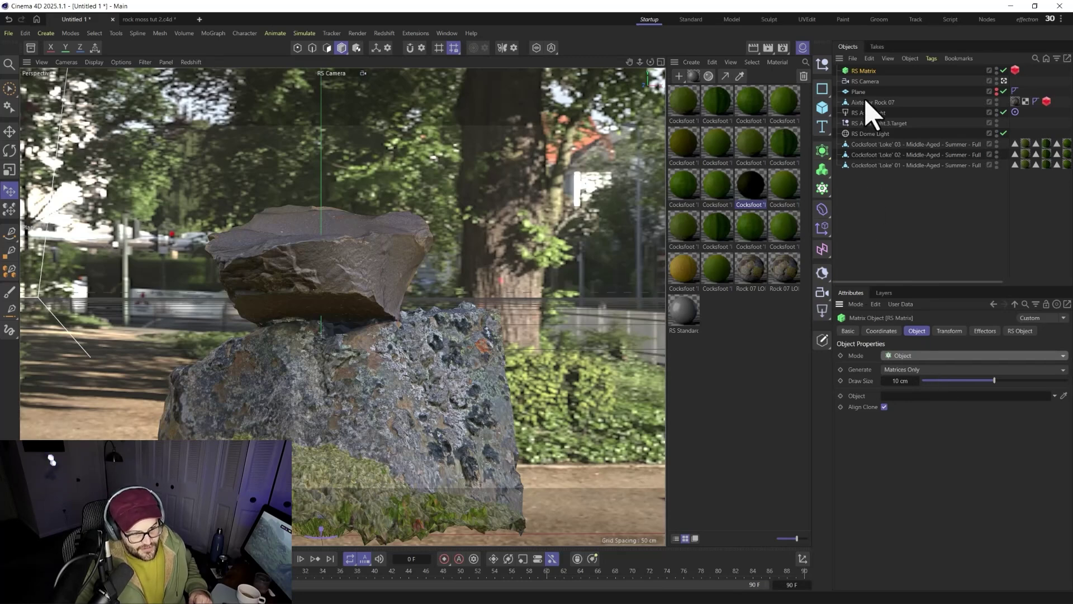
drag(862, 102, 916, 397)
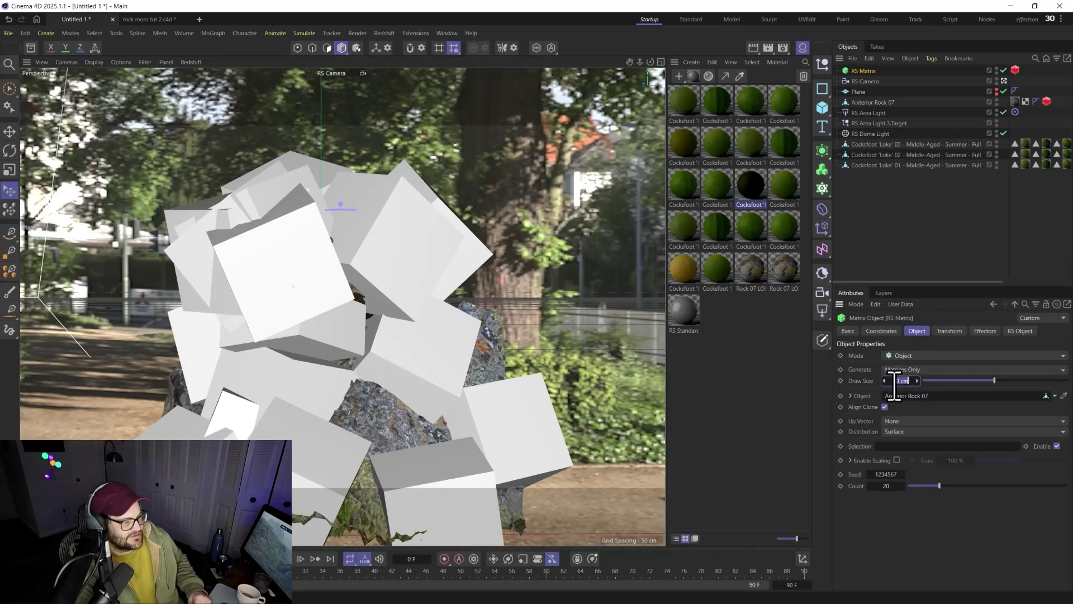
Set the matrix's draw size to 1 cm and raise its count until the matrices densely cover the rock
text(1)
key(Return)
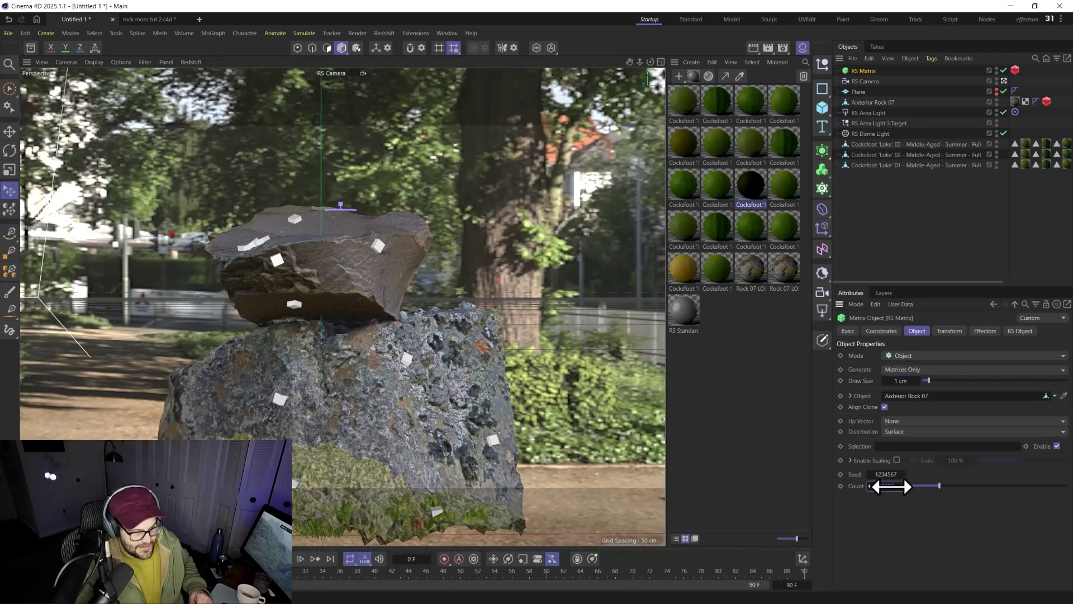
drag(891, 486, 891, 486)
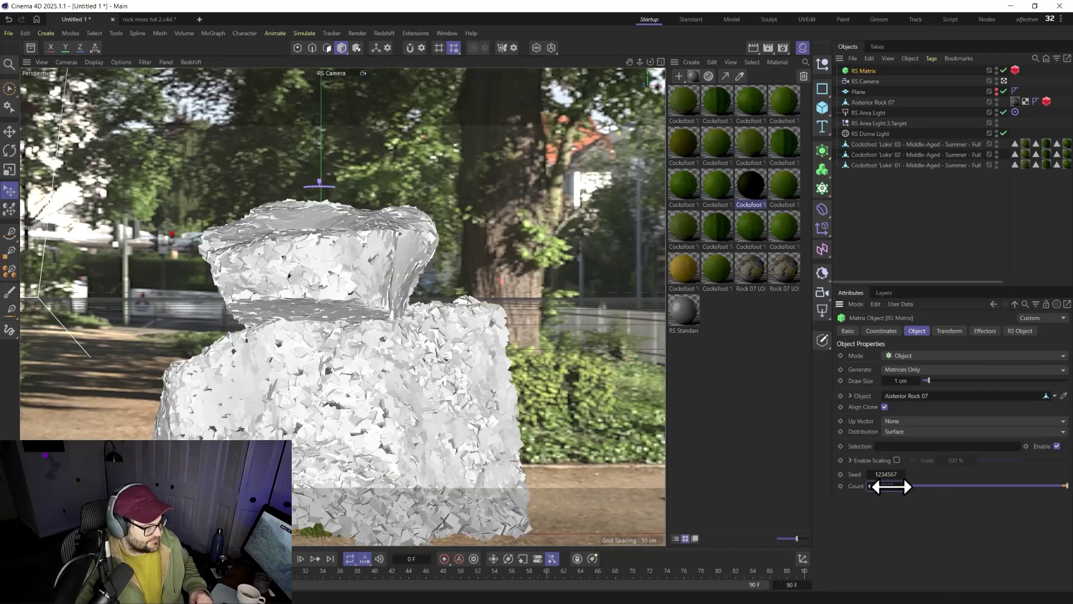
Set the matrix's transform pitch rotation to -90° so the grass stands out from the rock
click(949, 331)
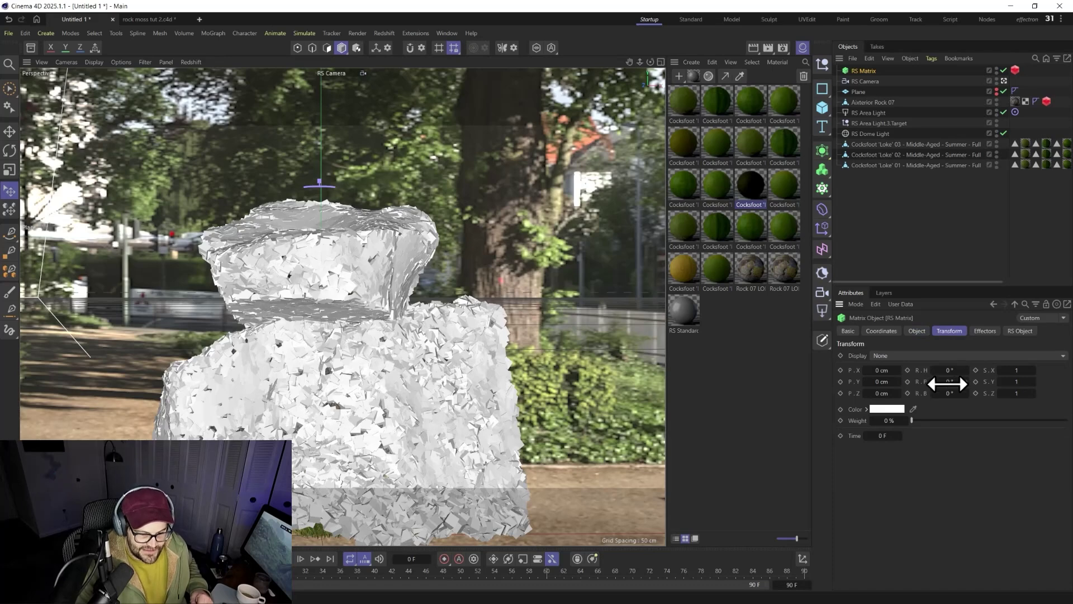
click(949, 382)
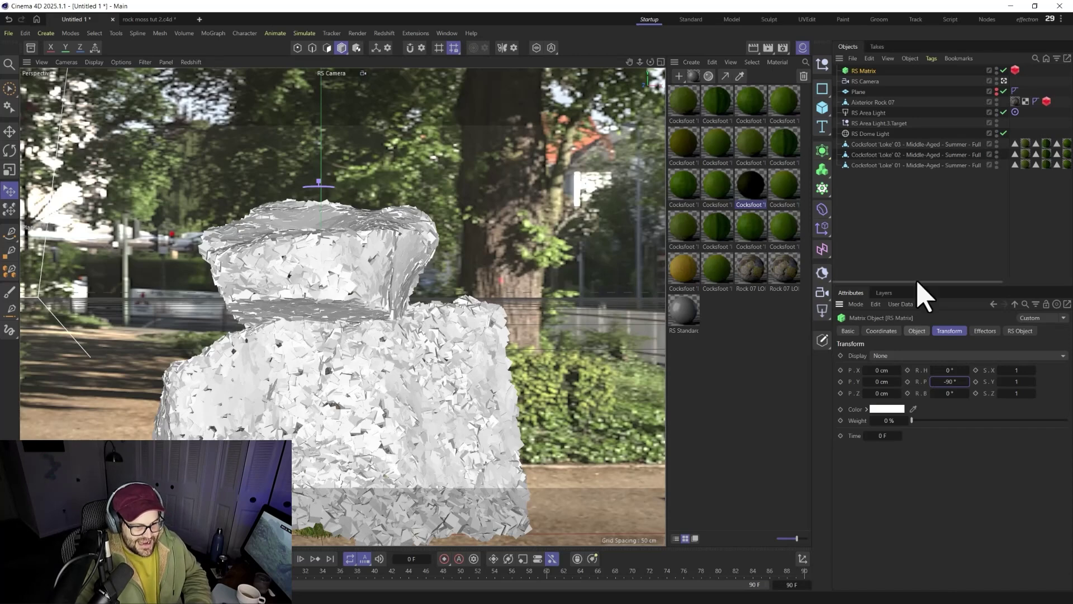
Open the Redshift RenderView docked beside the viewport and hide the Material Manager
click(384, 34)
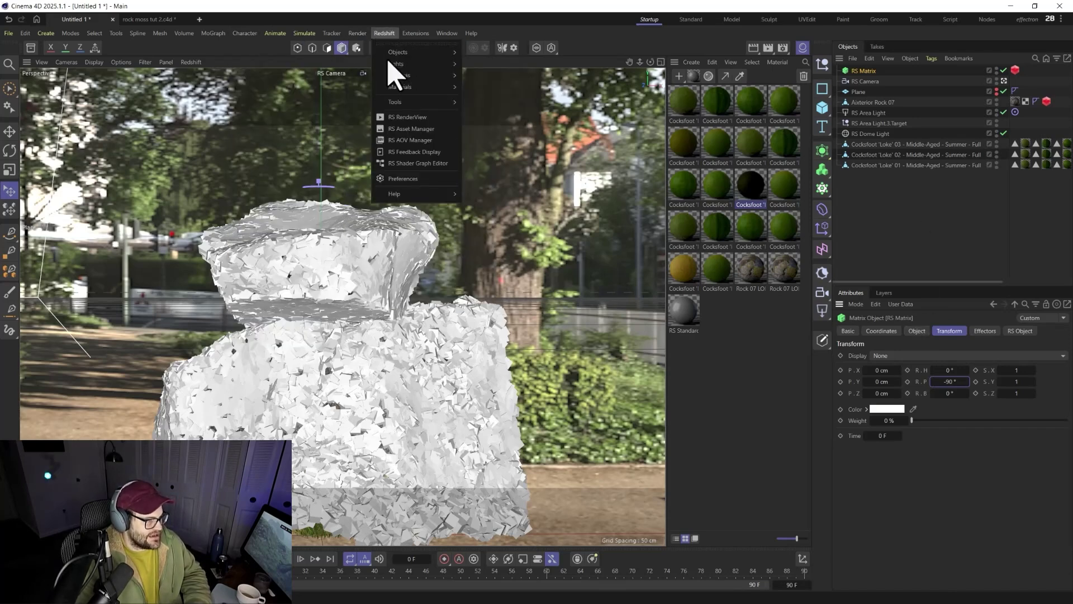
click(399, 118)
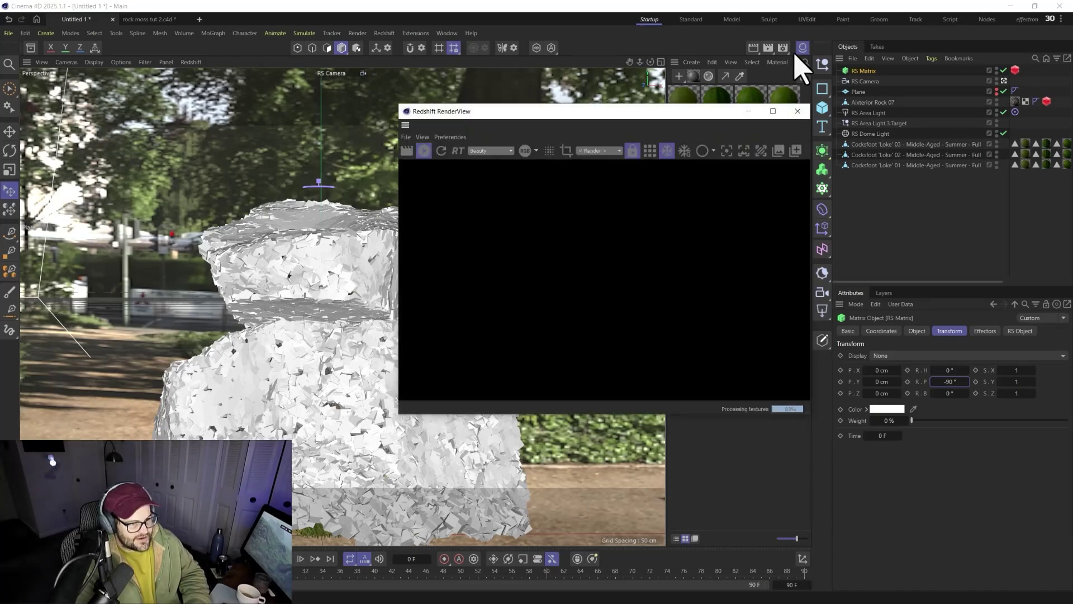
click(803, 49)
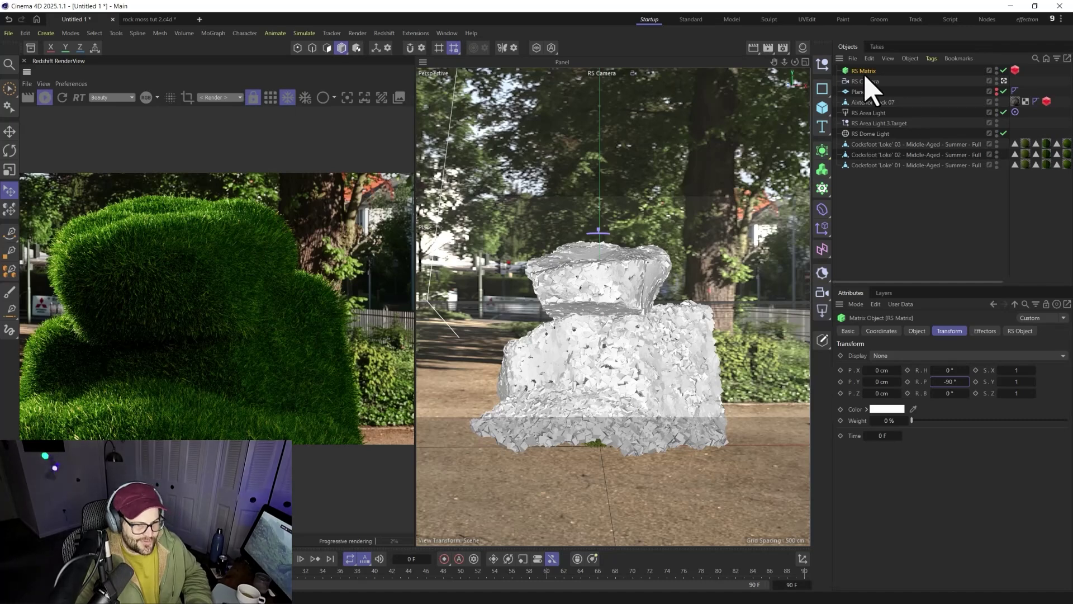
Set the matrix's Redshift particle scale multiplier to 0.05 and its count to 100000
click(984, 332)
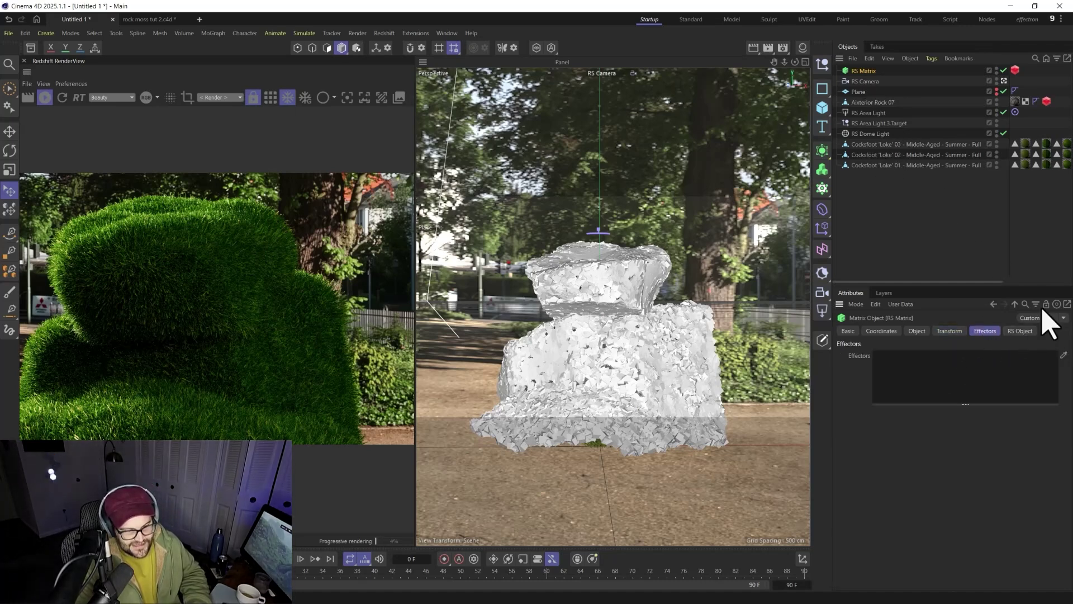
click(1027, 333)
click(930, 581)
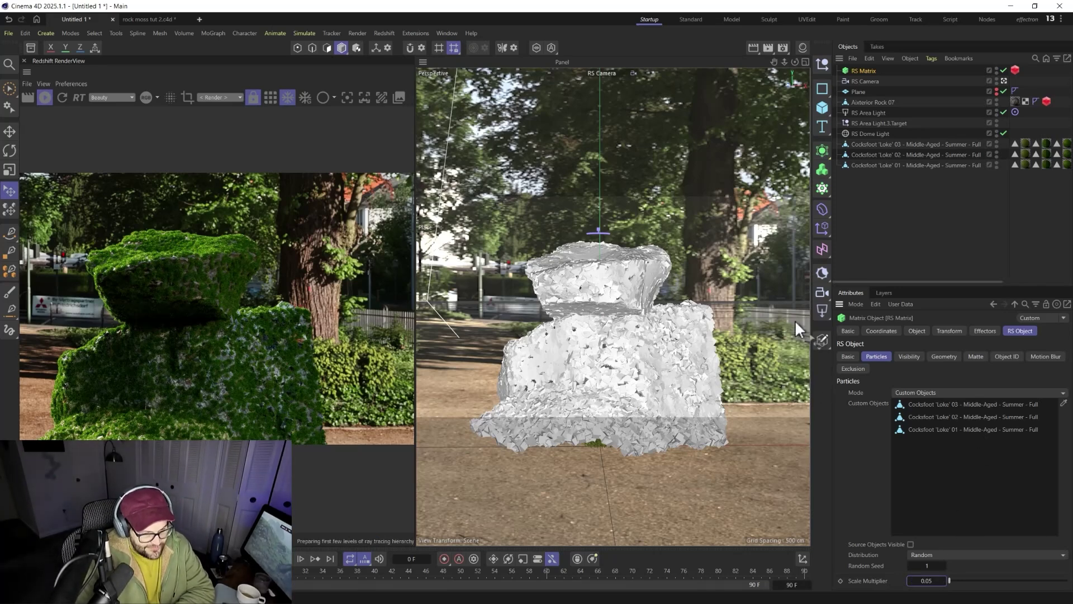
click(917, 331)
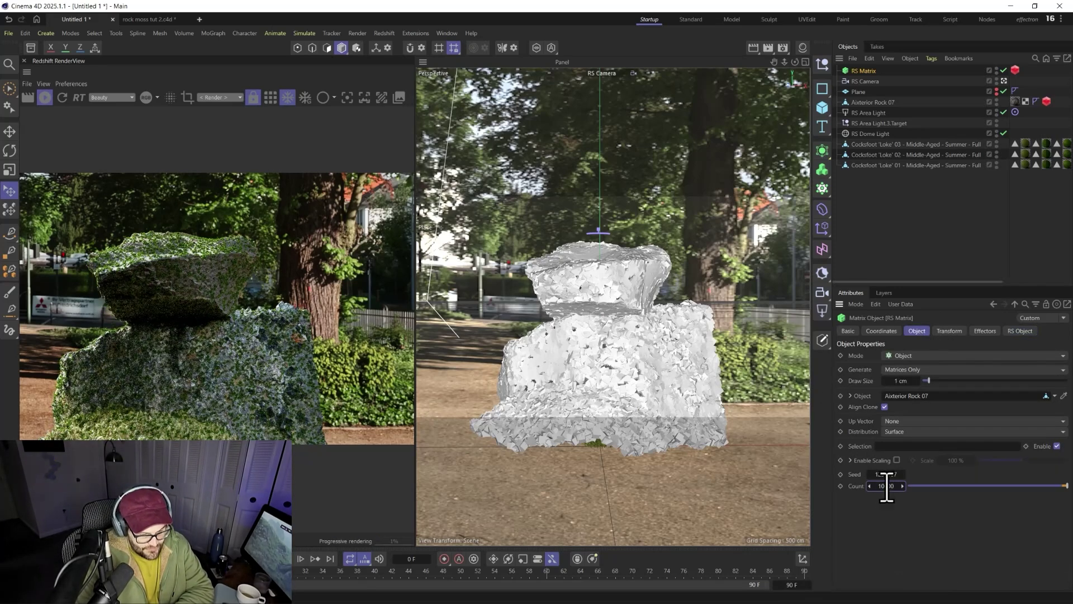
key(Return)
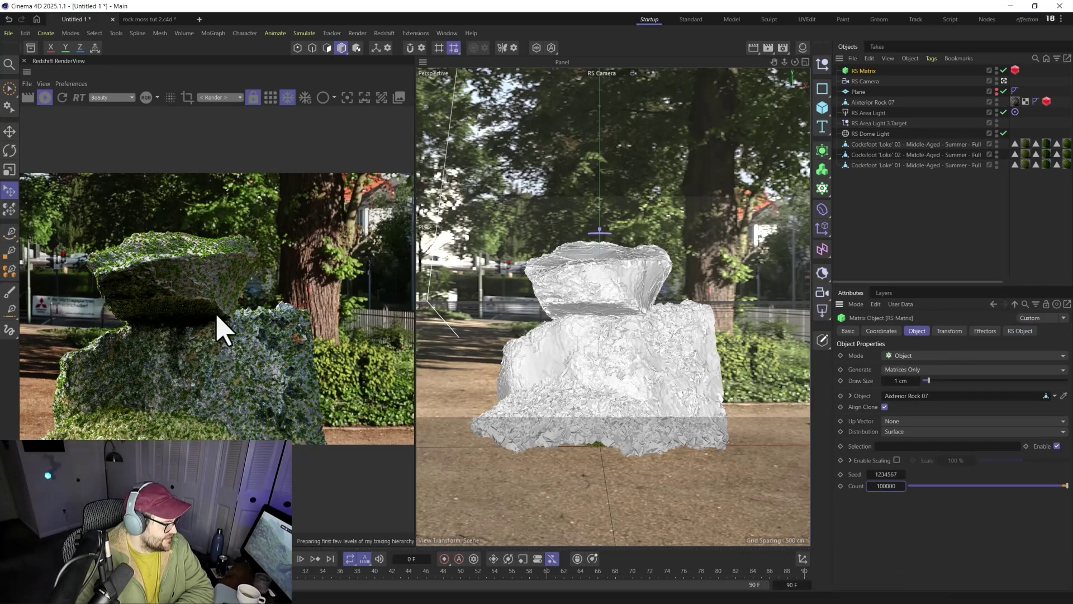
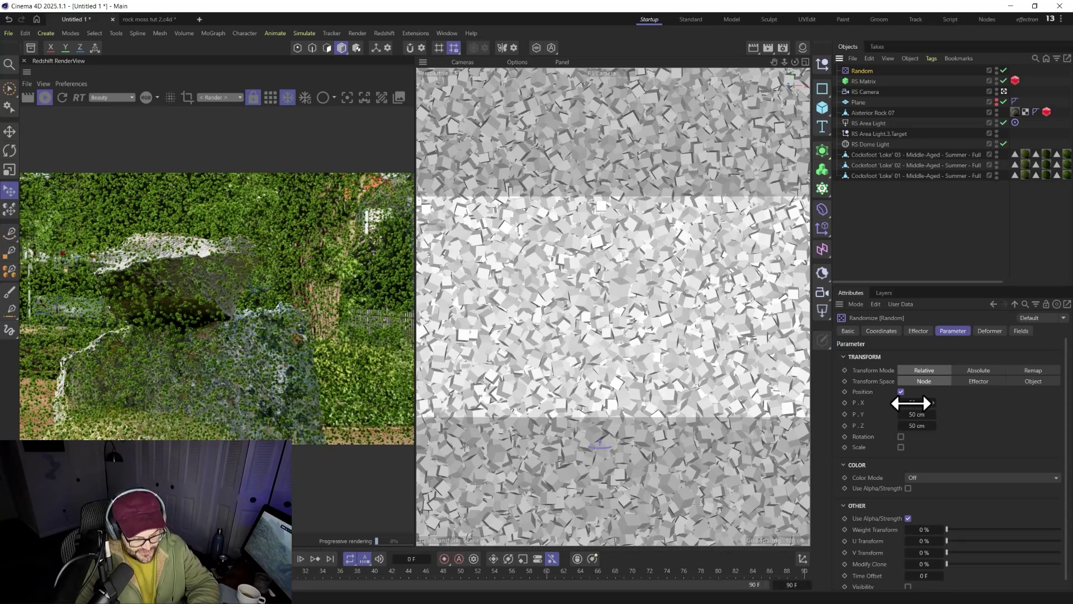
Set the Random effector's position variation to 0.1 cm in X, -1 cm in Y and 0.1 cm in Z
key(Tab)
key(Tab)
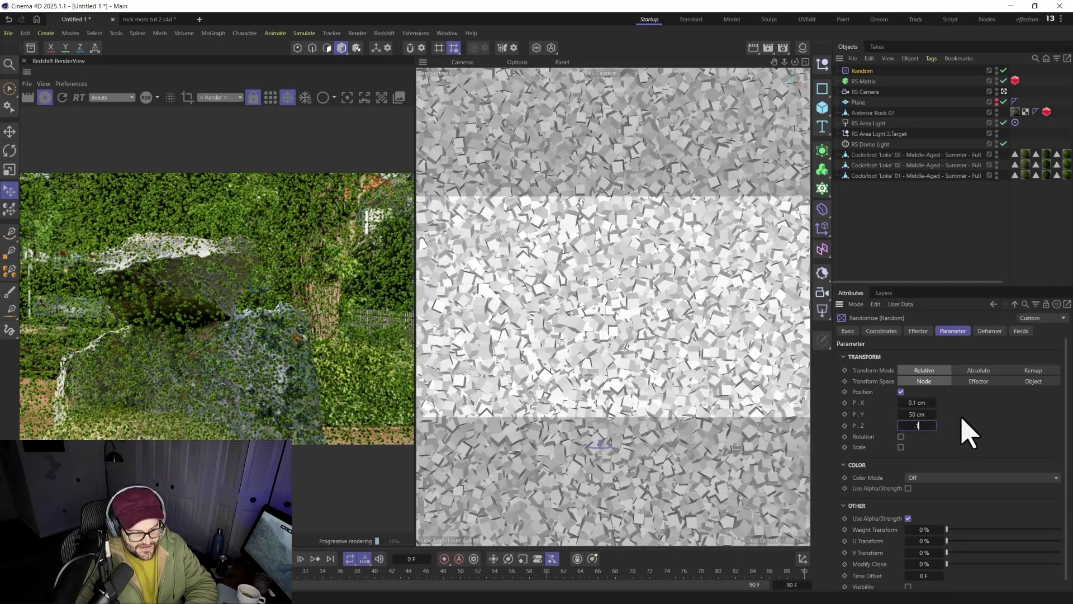
text(.1)
key(Return)
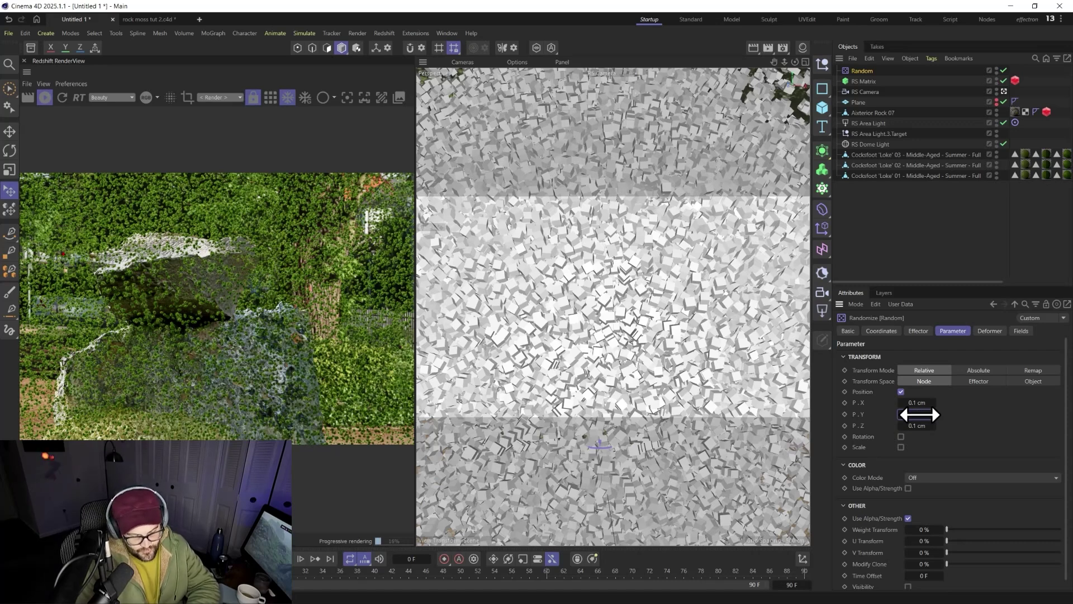
drag(920, 414, 920, 415)
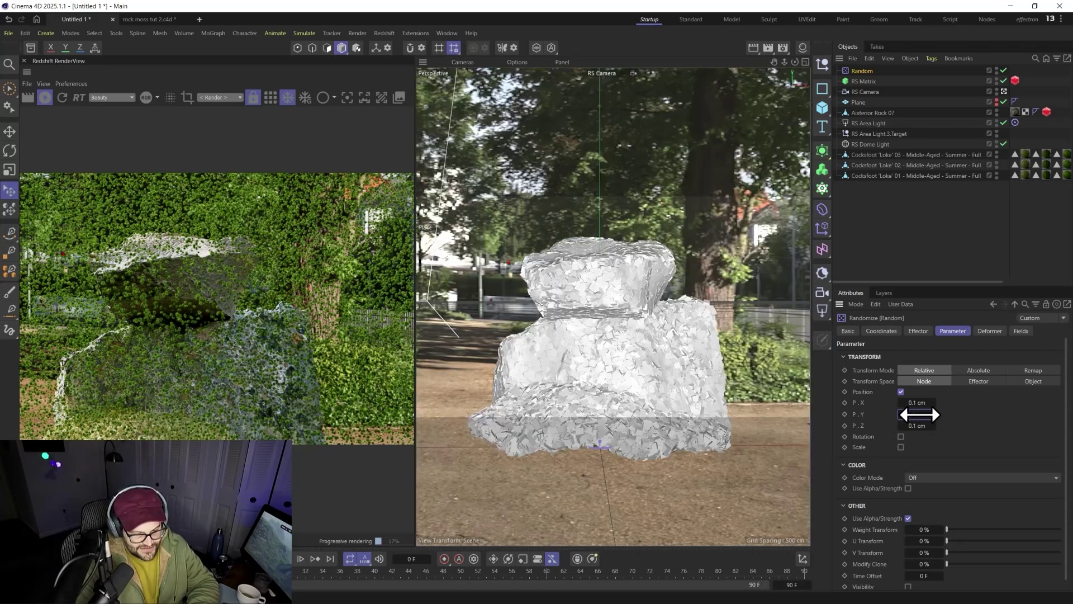
Refresh the render preview and set the Random effector's Y position variation to -0.5 cm
click(62, 98)
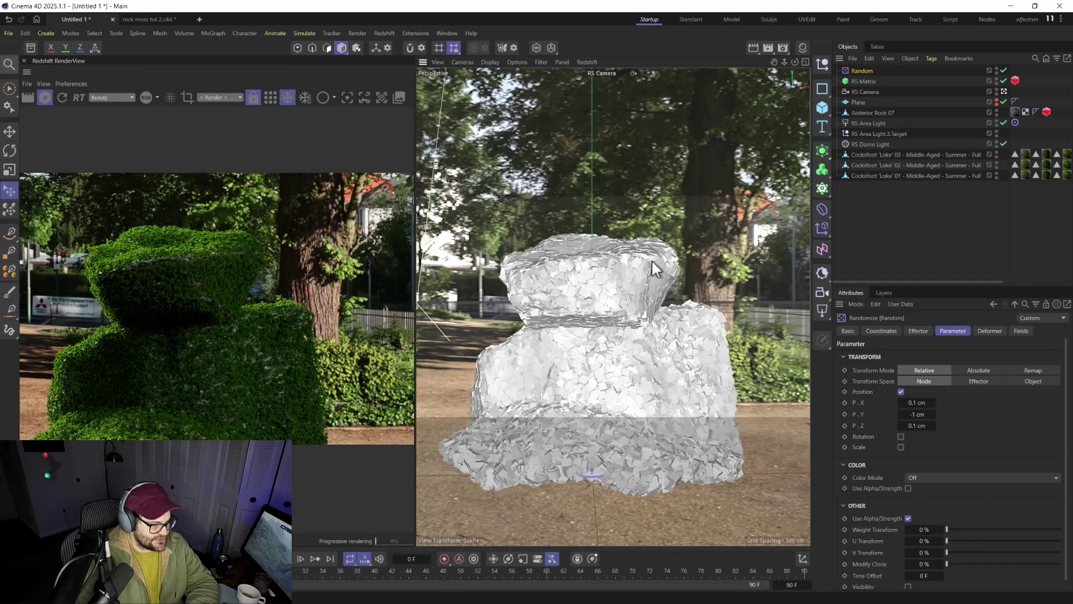
scroll(653, 263, up, 3)
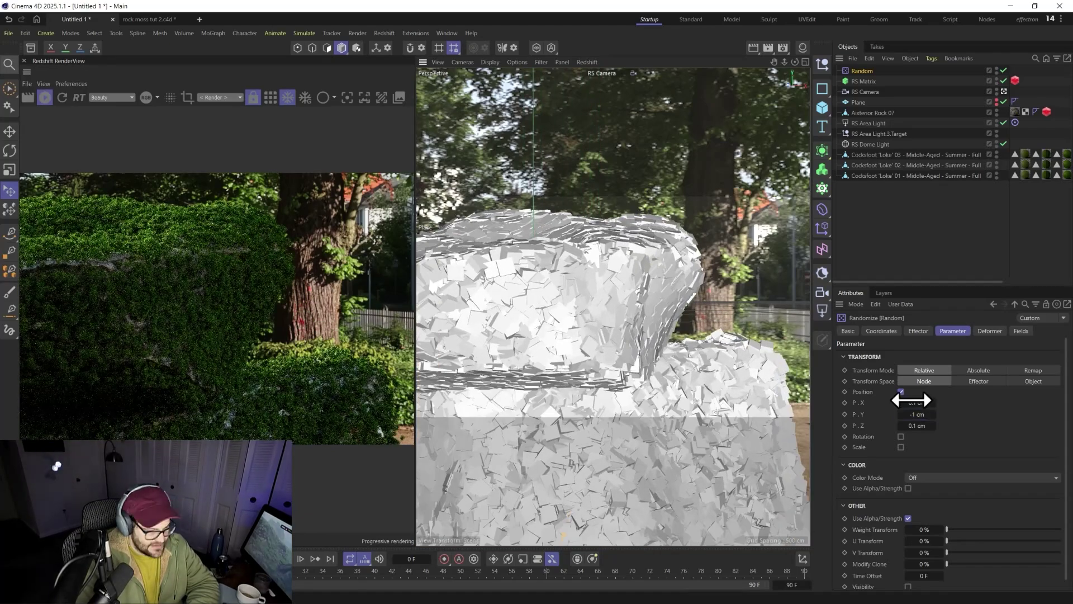
mouse_move(922, 417)
mouse_down()
mouse_move(950, 418)
mouse_move(911, 417)
mouse_move(921, 417)
mouse_up()
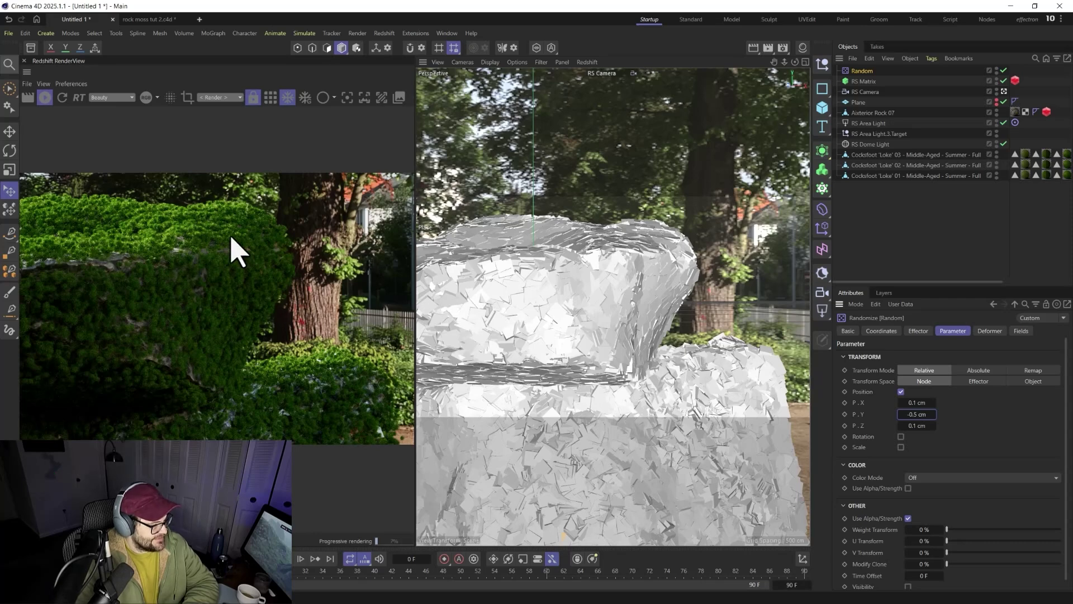
Set the Random effector's position variation to 0.2 cm in X, Y and Z
click(925, 404)
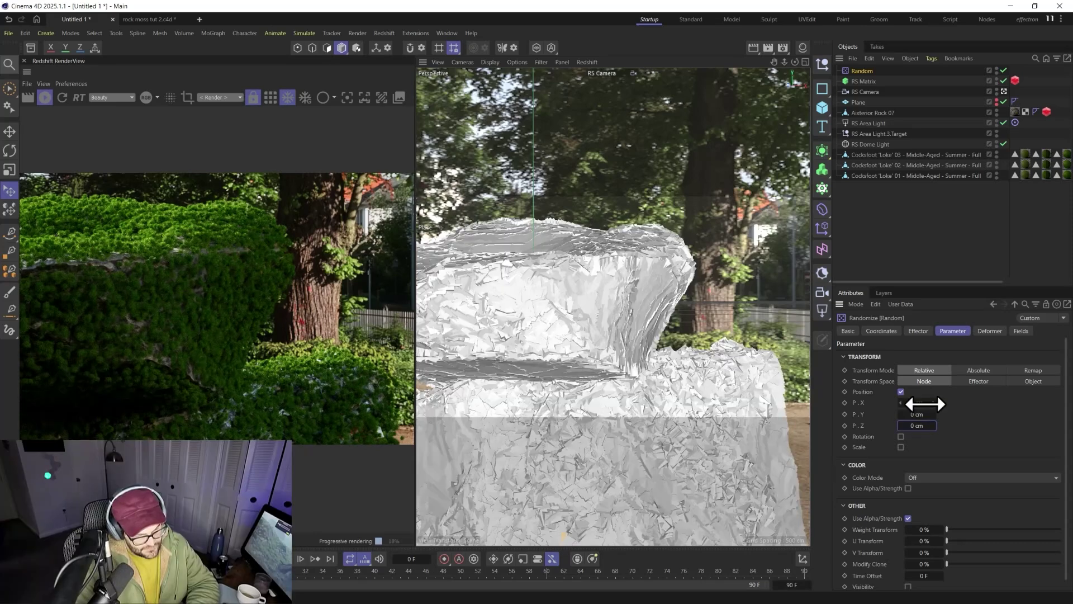
text(.2)
key(Tab)
text(.2)
key(Tab)
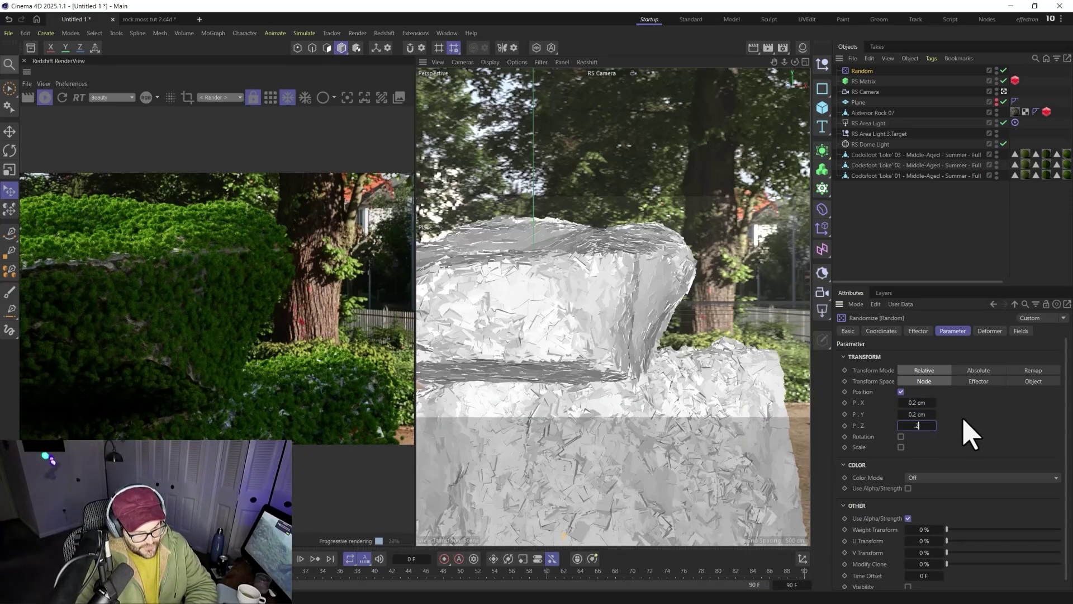
text(.2)
key(Return)
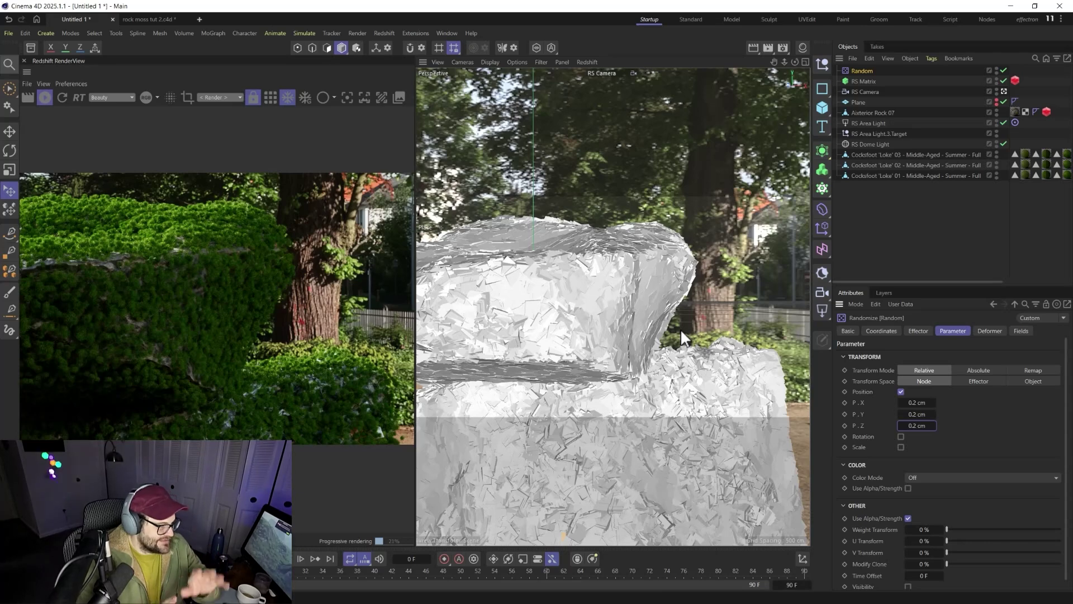
Enable rotation on the Random effector with heading 981°, pitch 2° and bank -2°
click(901, 436)
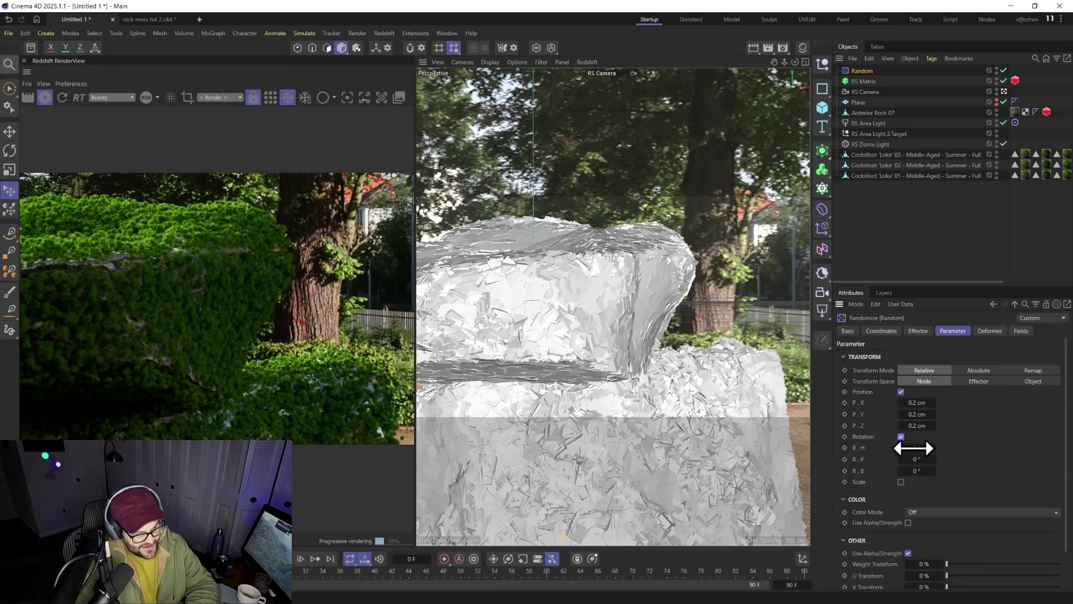
drag(933, 448, 1070, 448)
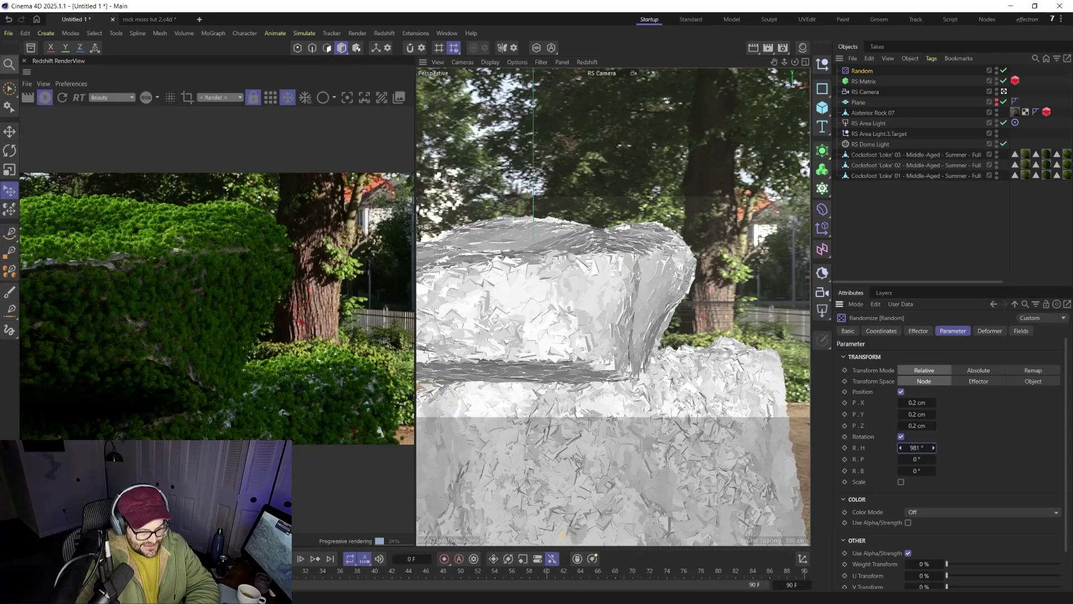
mouse_move(918, 462)
mouse_down()
mouse_move(897, 459)
mouse_move(922, 457)
mouse_up()
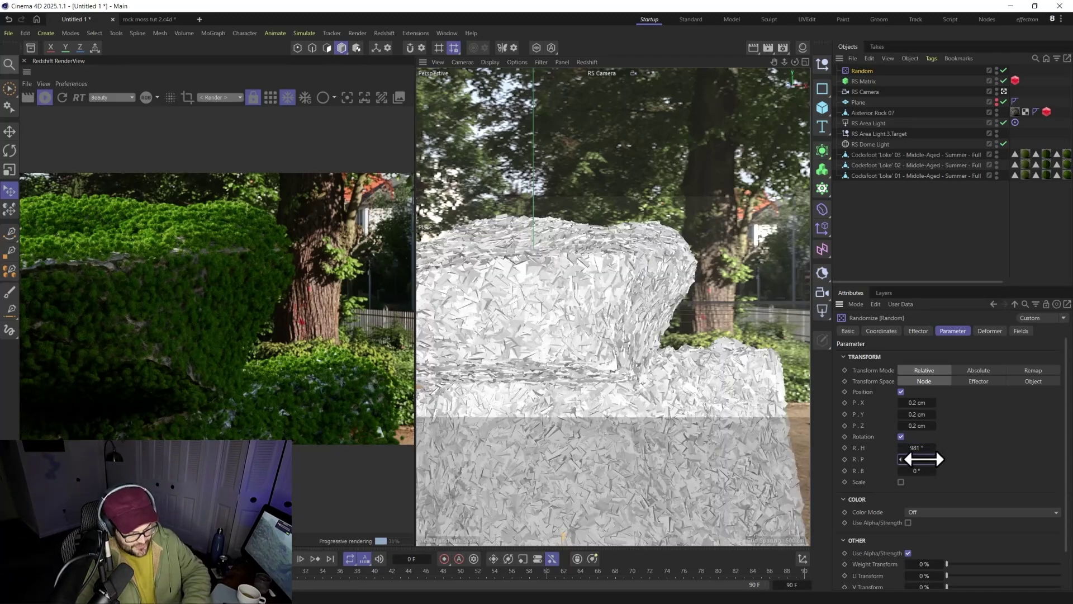
click(922, 457)
text(2)
key(Return)
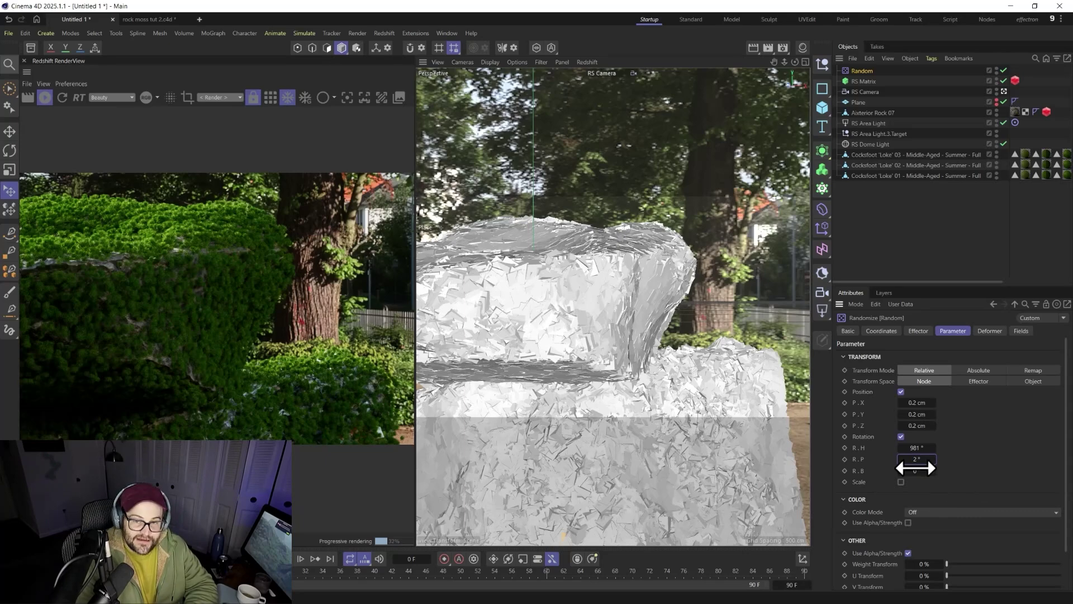
drag(917, 472, 933, 473)
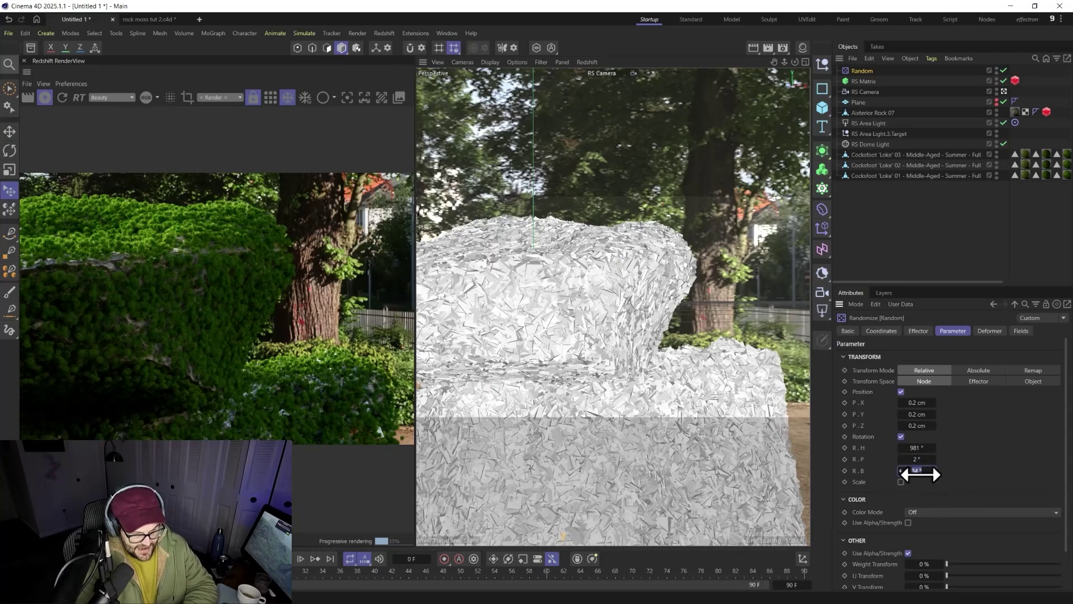
text(-2)
key(Return)
Enable uniform scale variation on the Random effector and set it to -0.5
click(901, 482)
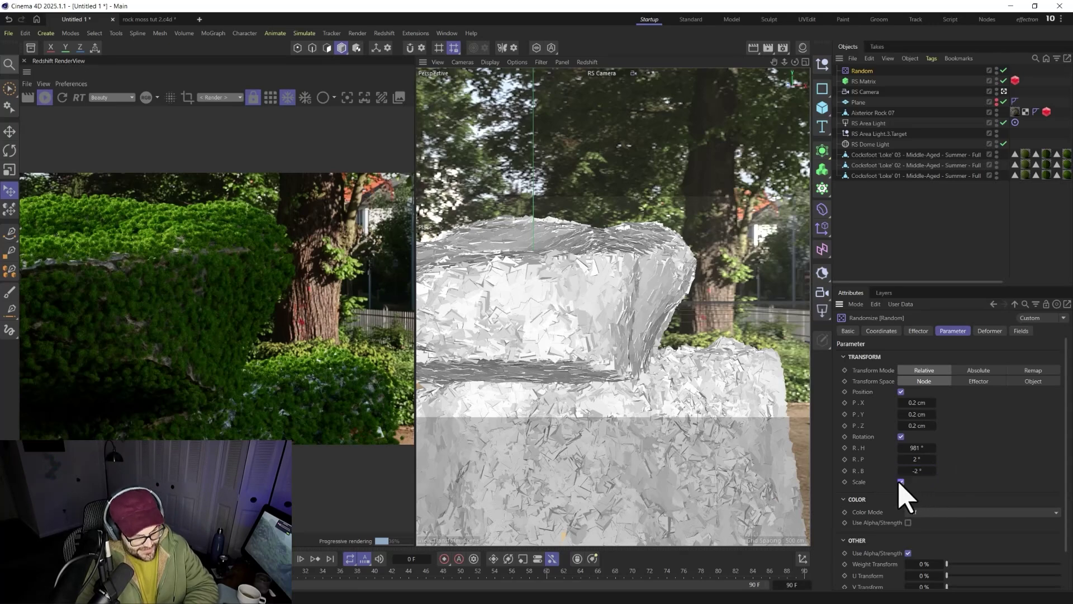
click(902, 492)
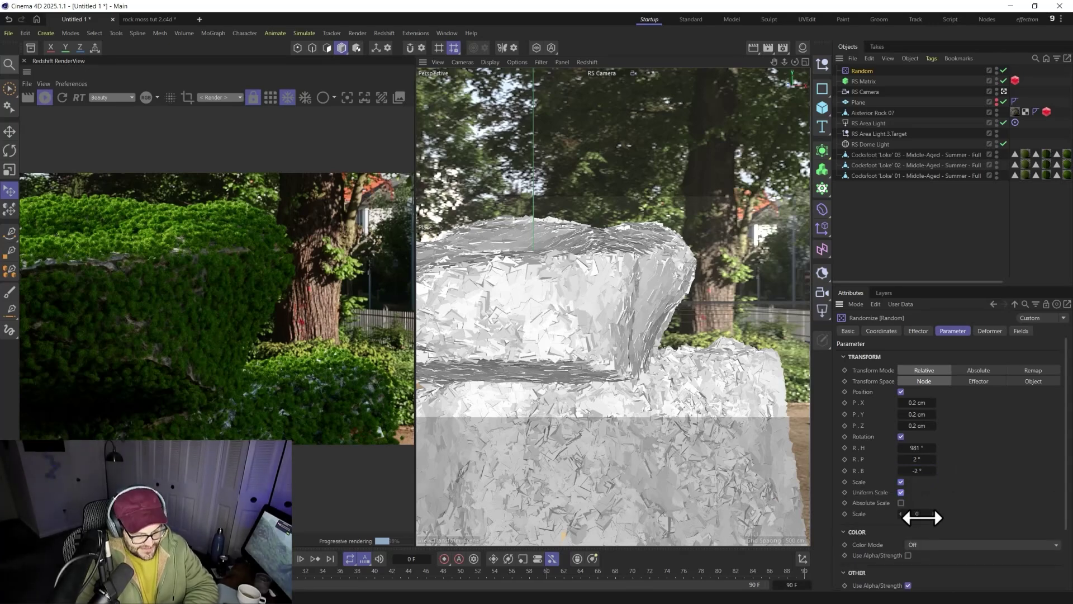
mouse_move(917, 513)
mouse_down()
mouse_move(956, 513)
mouse_move(907, 513)
mouse_move(934, 514)
mouse_up()
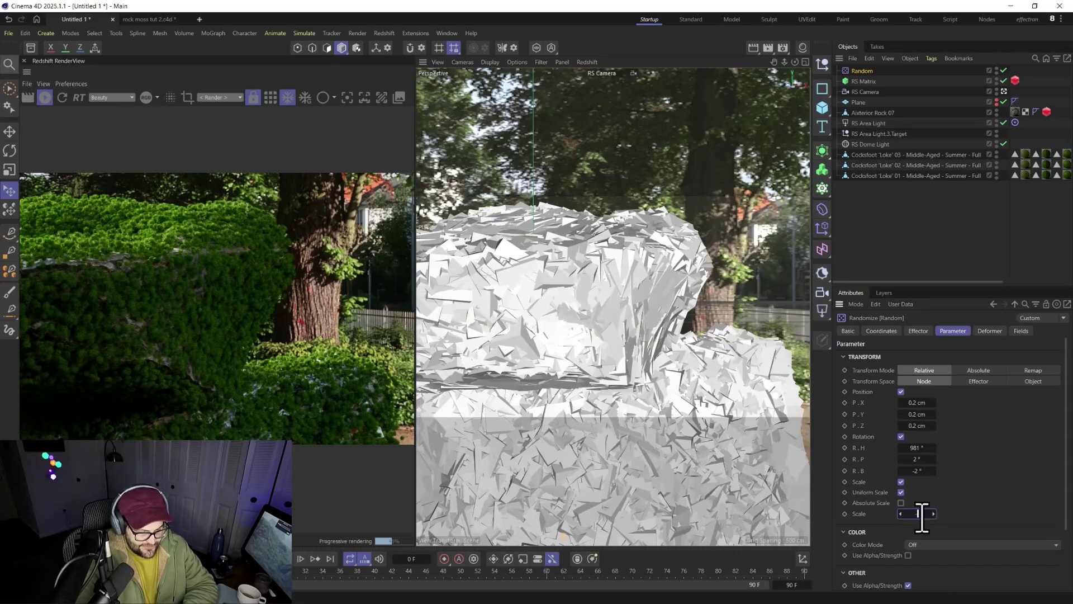
text(-0.5)
key(Return)
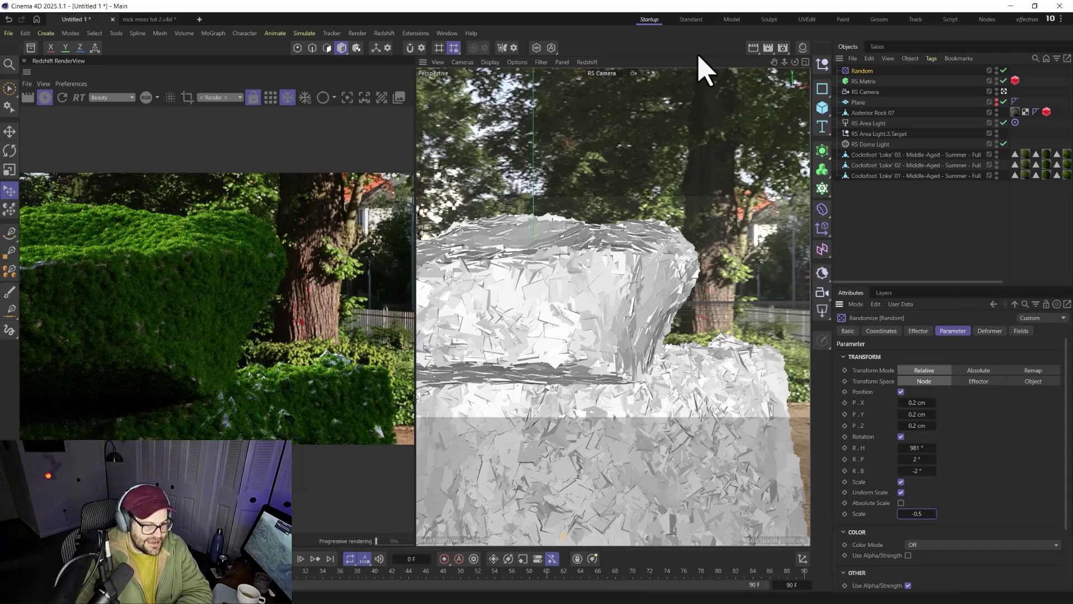
Add a Plain effector and disable its position transform
click(219, 35)
mouse_move(224, 53)
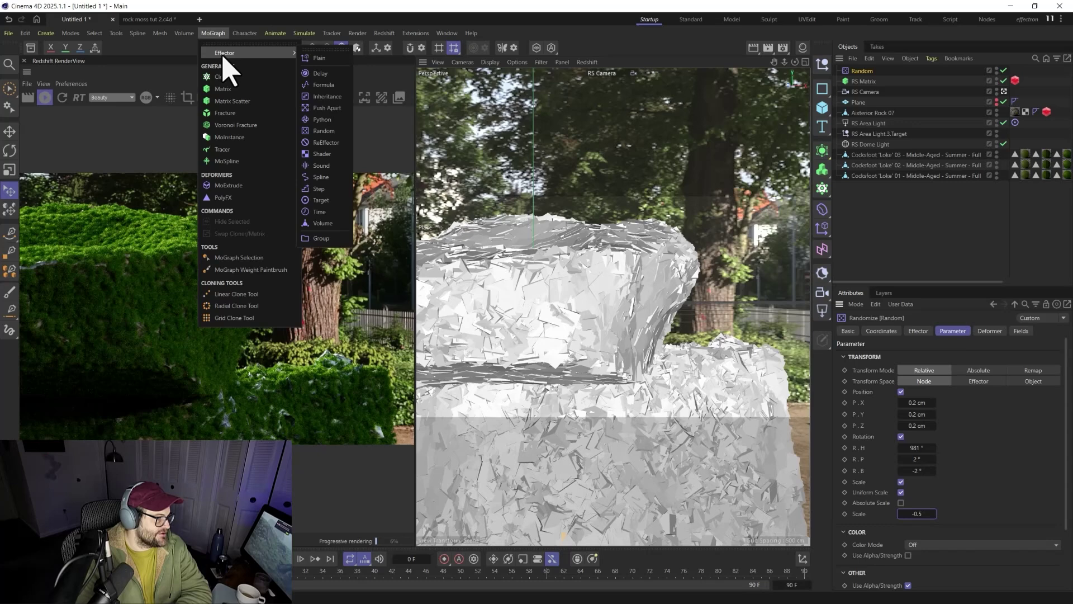
click(318, 58)
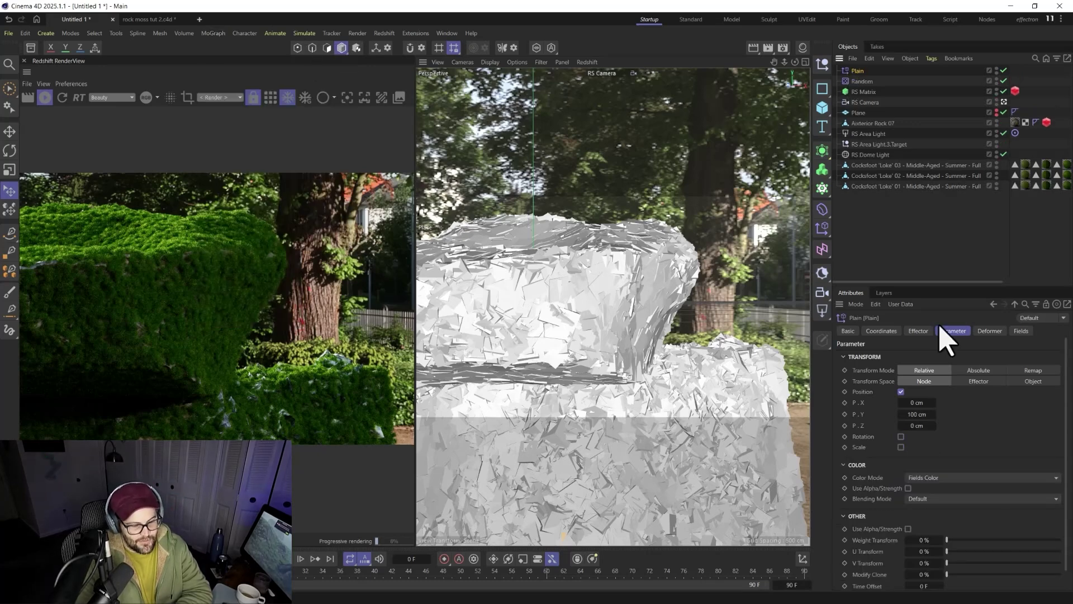
click(902, 391)
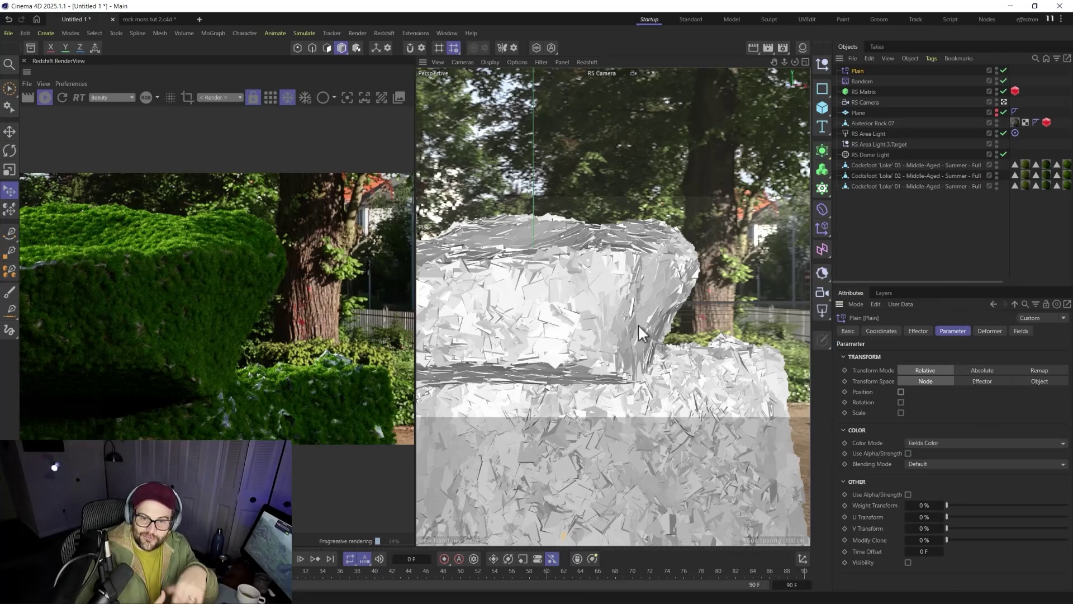
Try the Noise mode on the Random effector, restore it to Random and set the seed to 12535
click(864, 81)
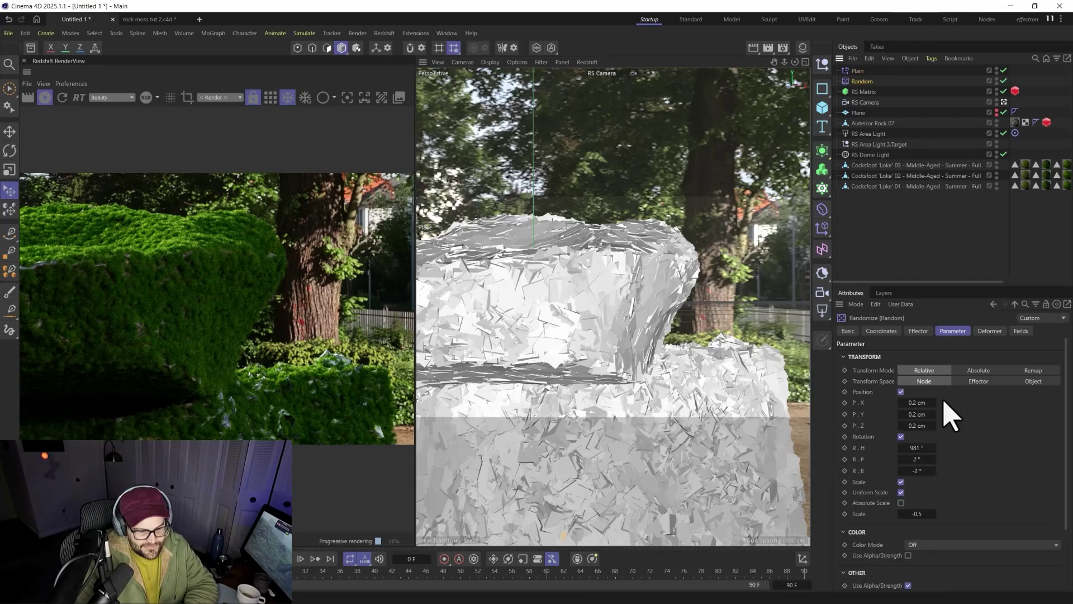
click(988, 331)
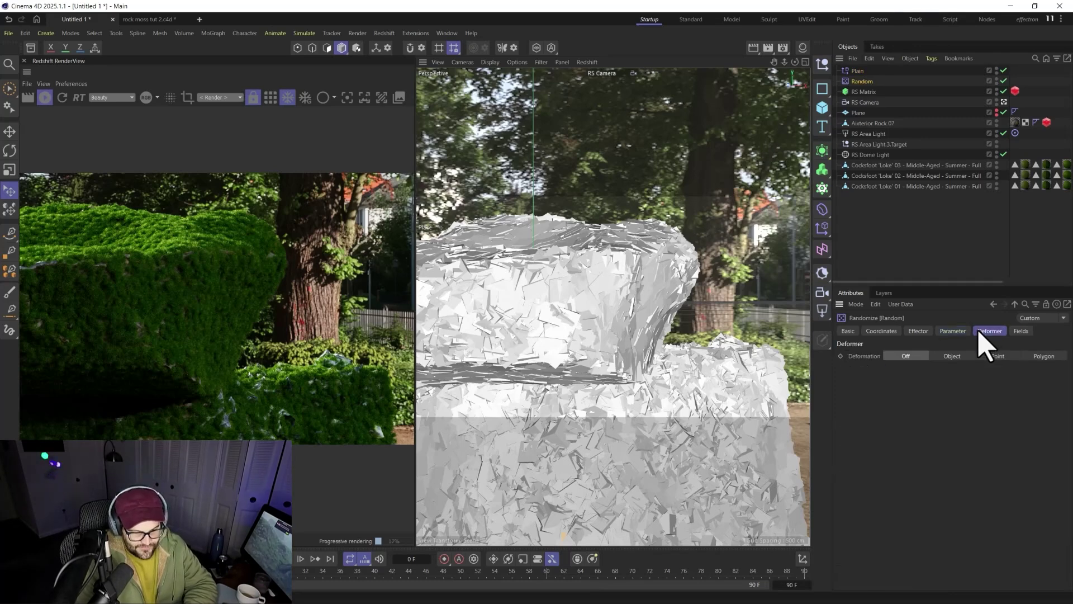
click(1020, 331)
click(917, 331)
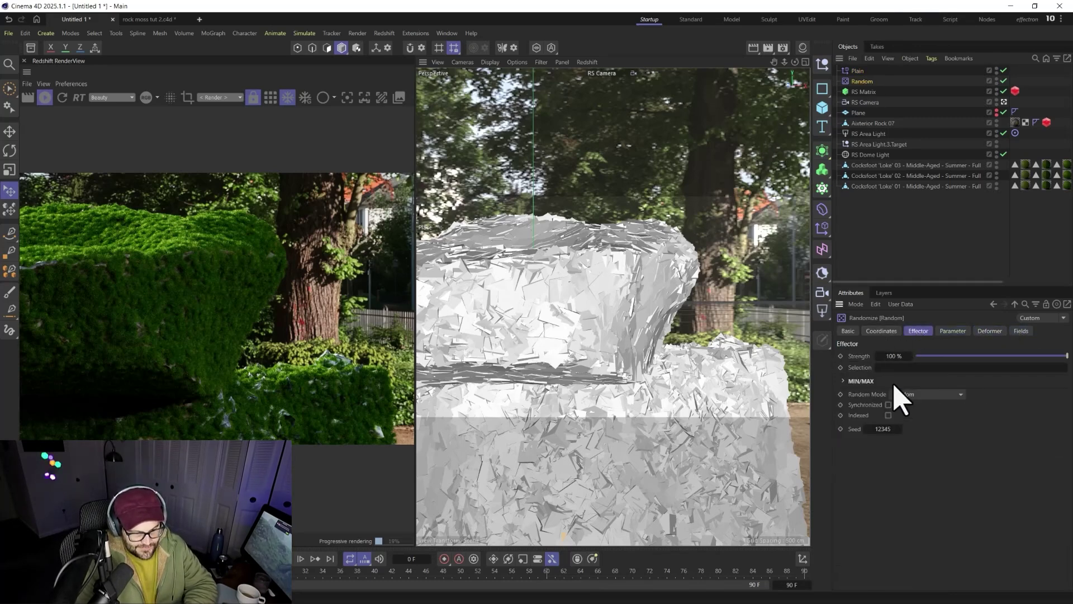
click(913, 394)
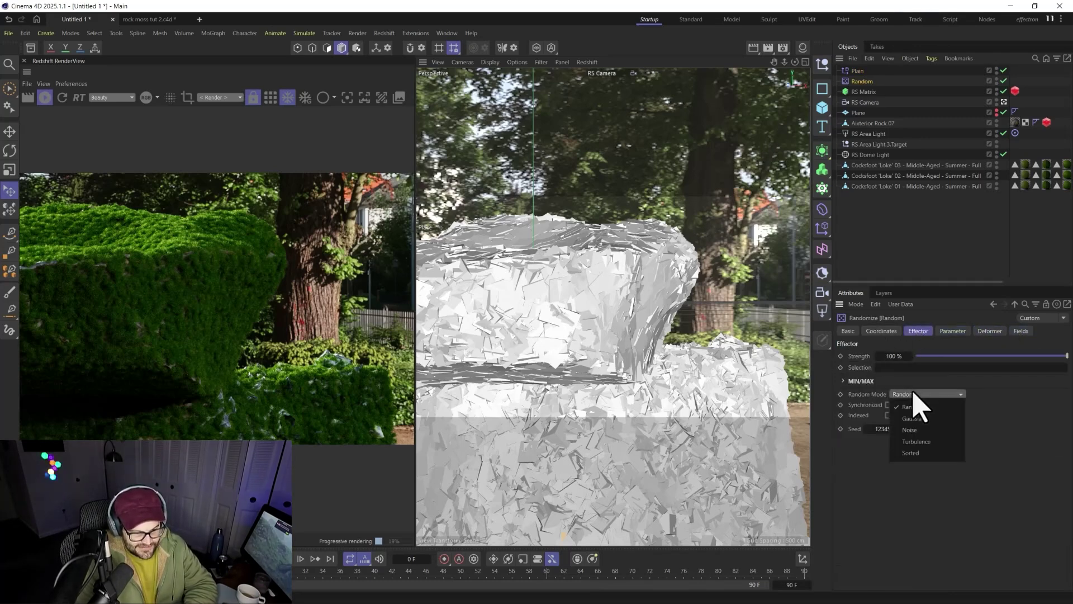
click(925, 430)
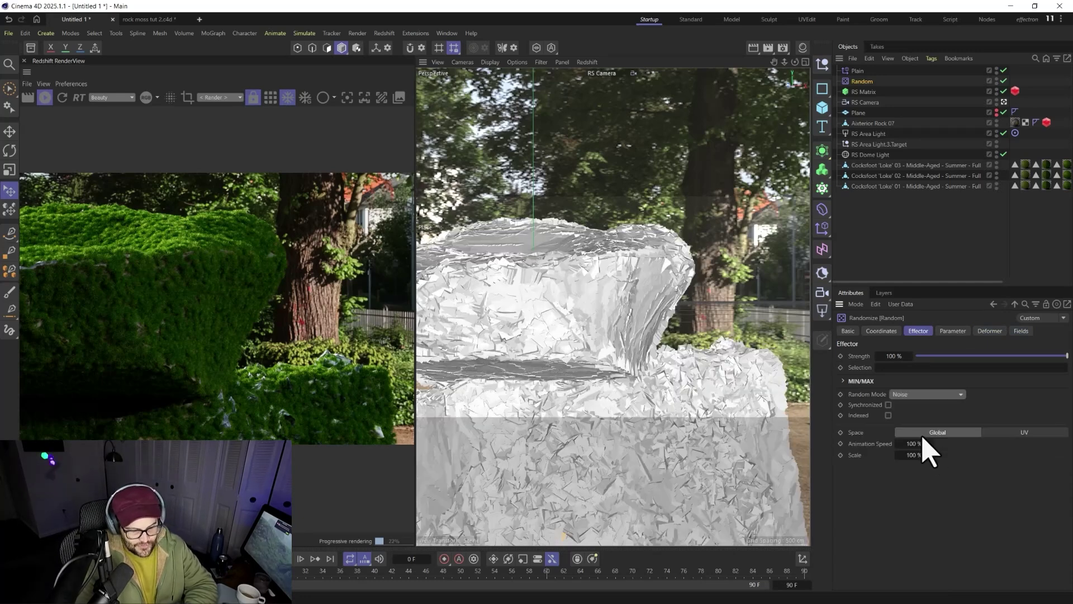
click(935, 395)
click(913, 406)
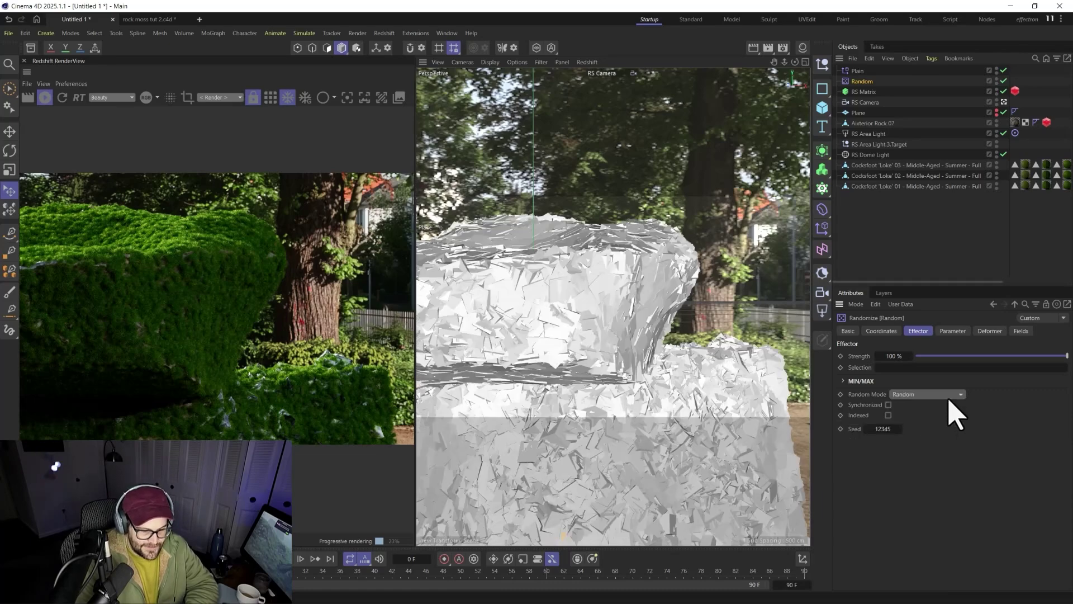
drag(875, 429, 887, 455)
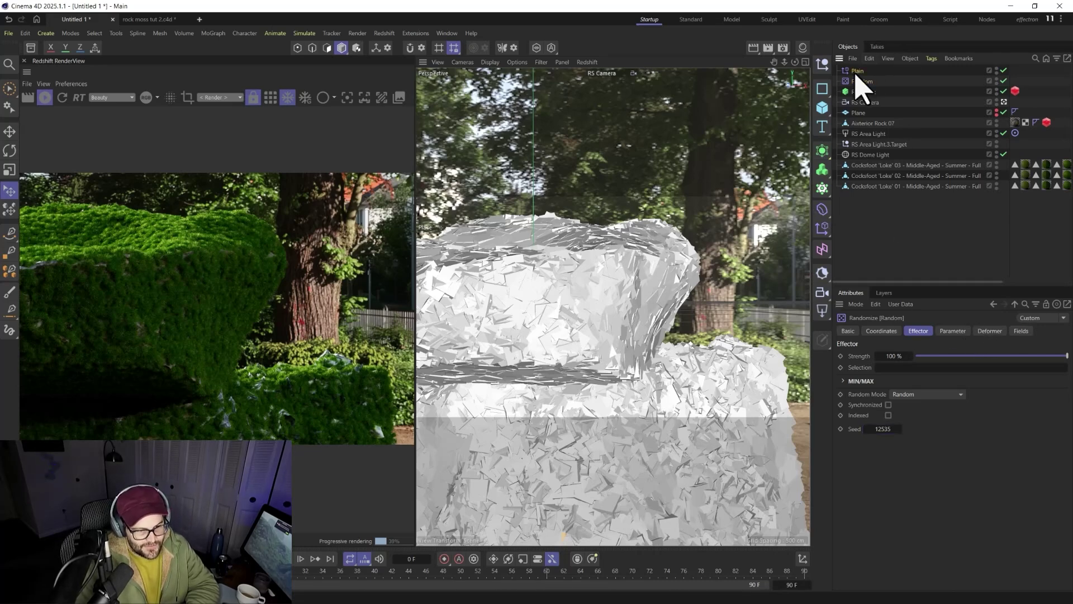
Add the Plain effector to the RS Matrix's list of effectors
click(865, 92)
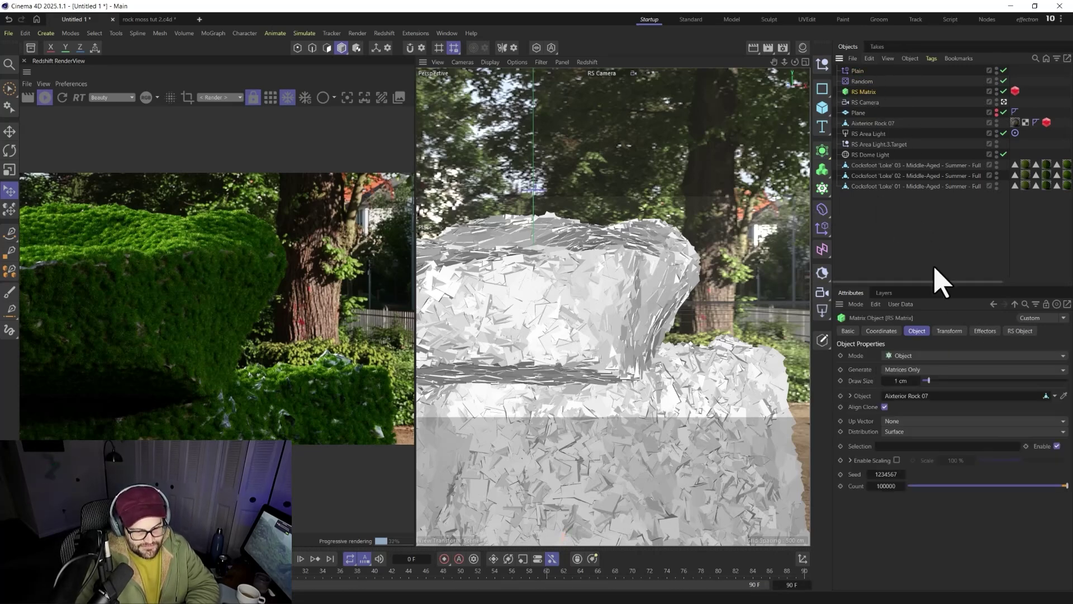
click(985, 331)
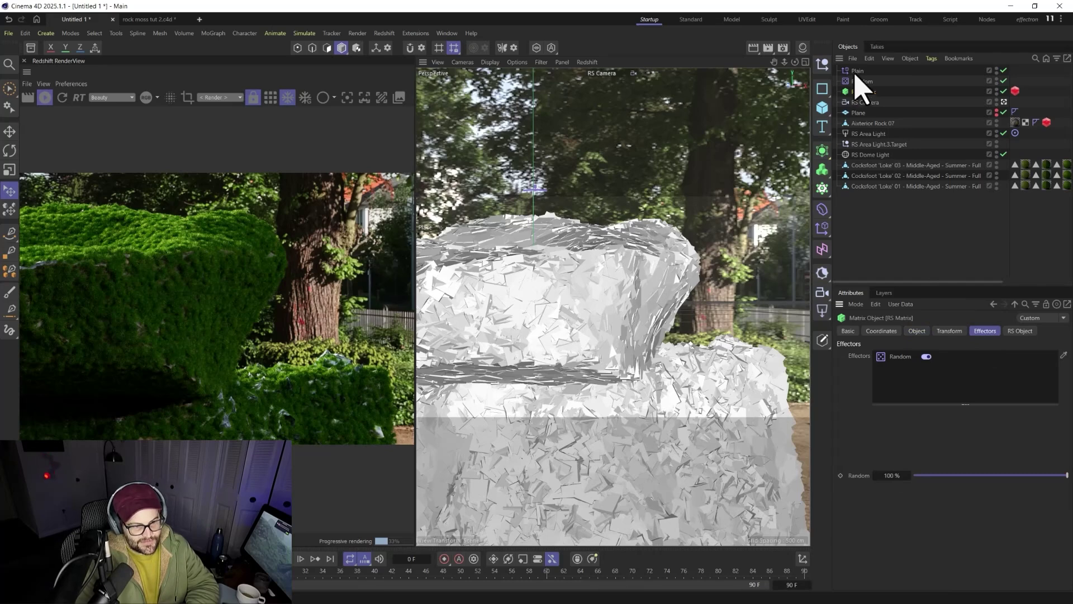
drag(917, 367, 918, 369)
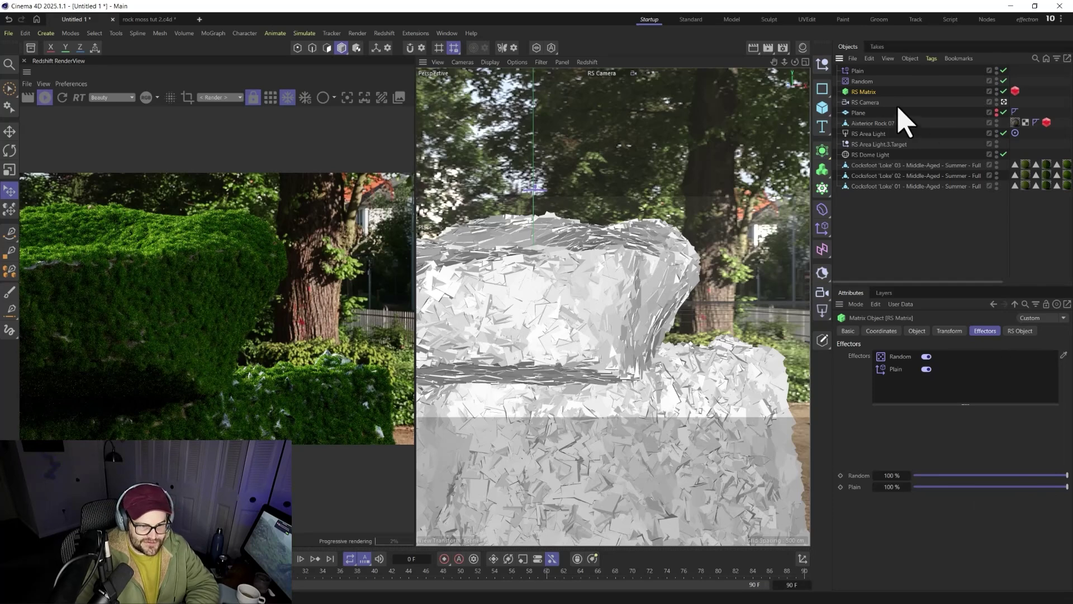
Enable uniform scale on the Plain effector and add a Linear Field to limit its effect
click(858, 71)
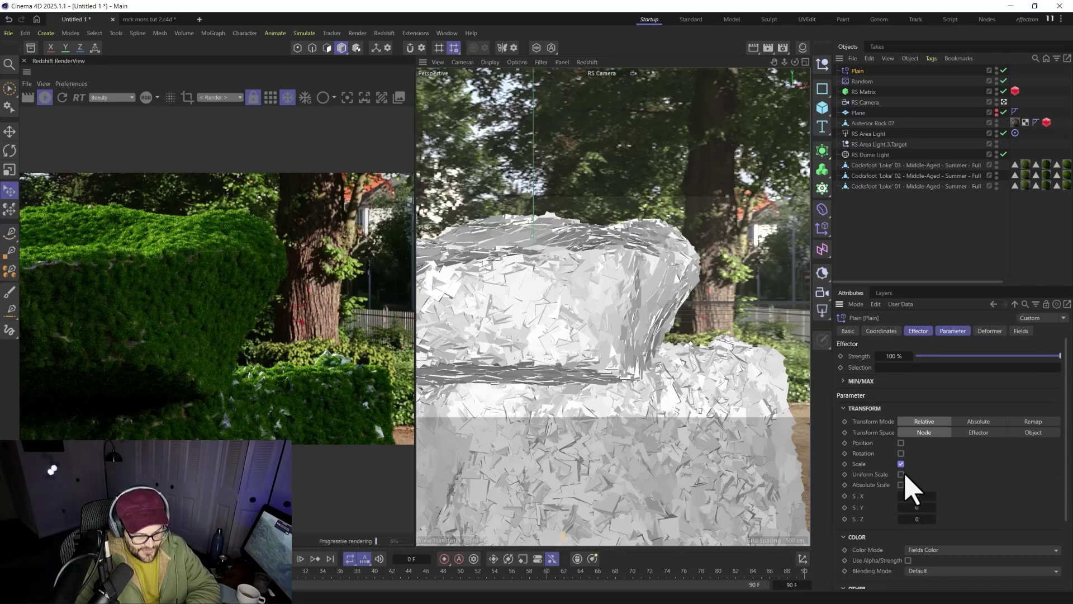
click(901, 474)
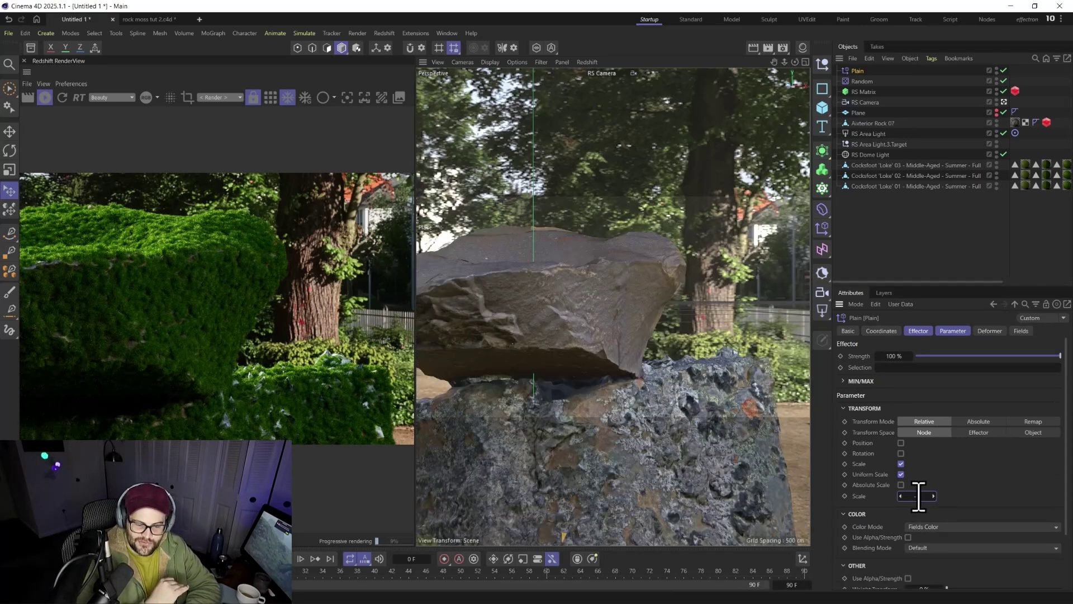
click(1023, 333)
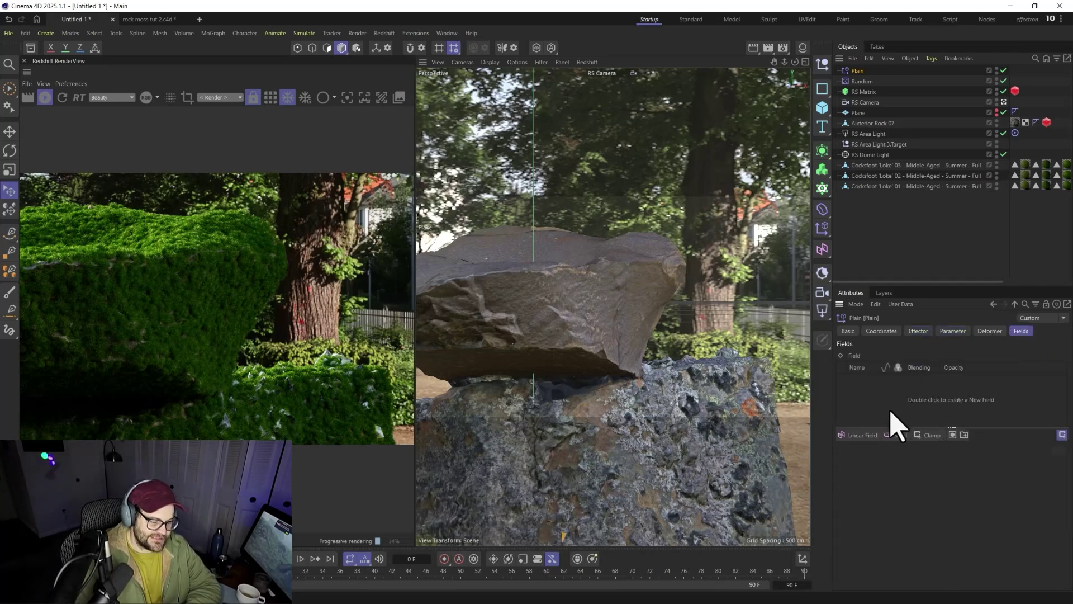
click(859, 437)
click(870, 509)
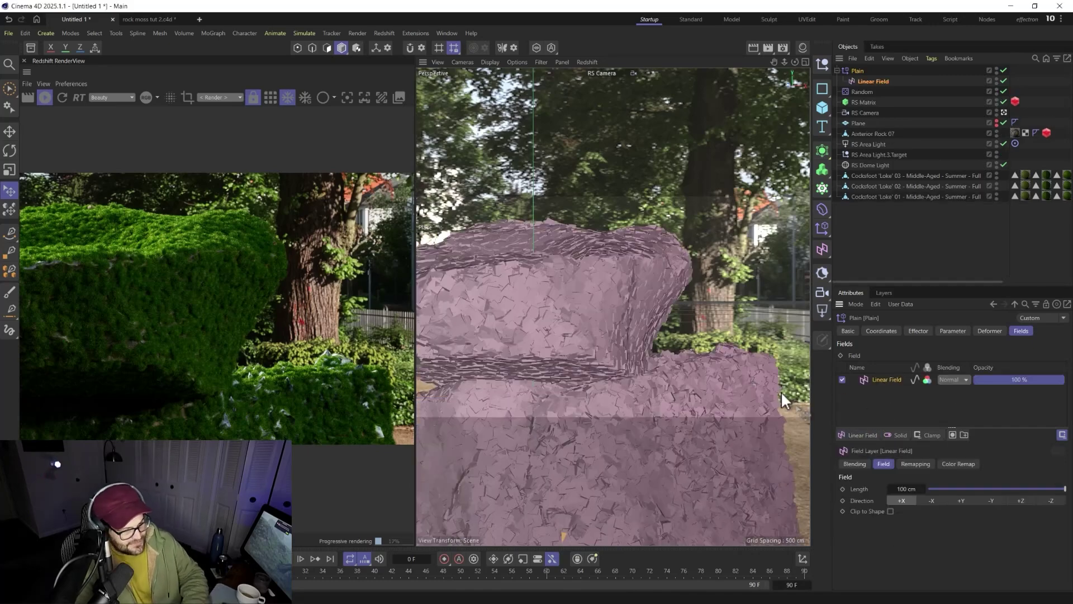
Rotate the Linear Field in the Front view so that its falloff runs vertically
scroll(591, 362, down, 5)
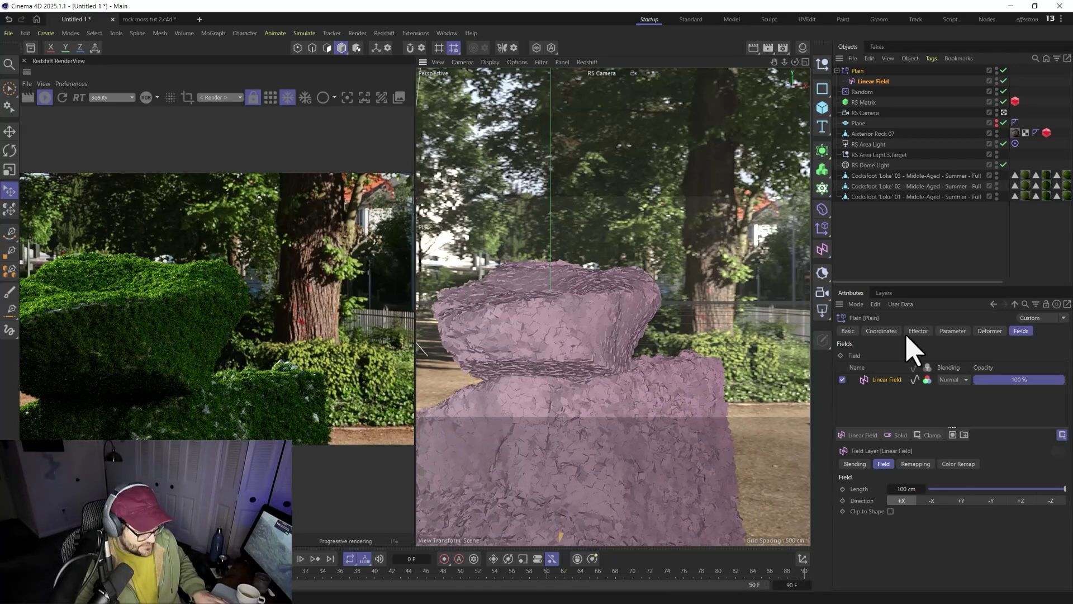
middle_click(573, 374)
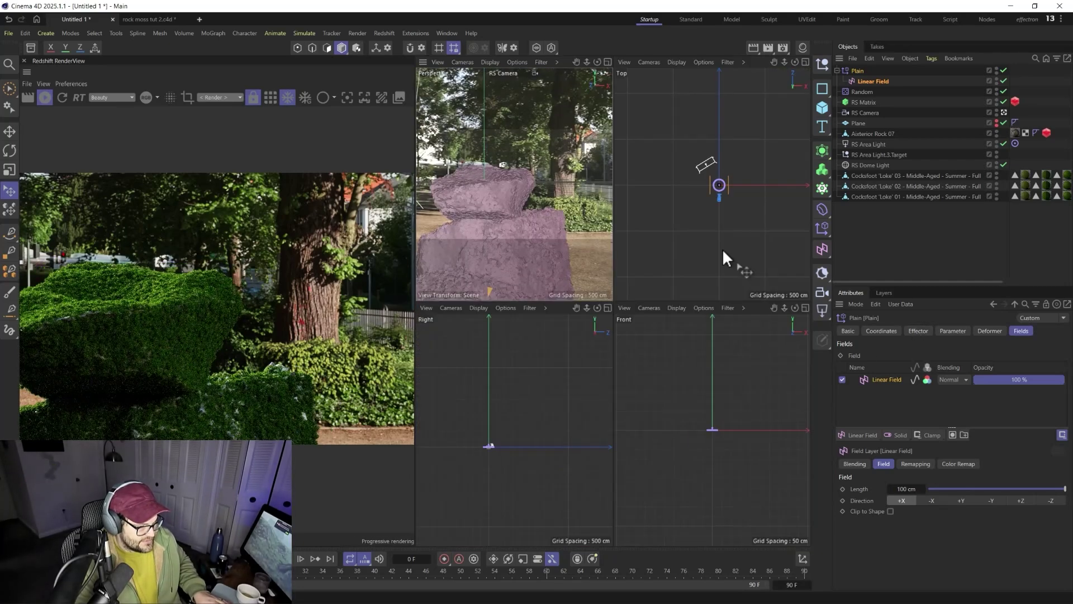
key(e)
click(717, 411)
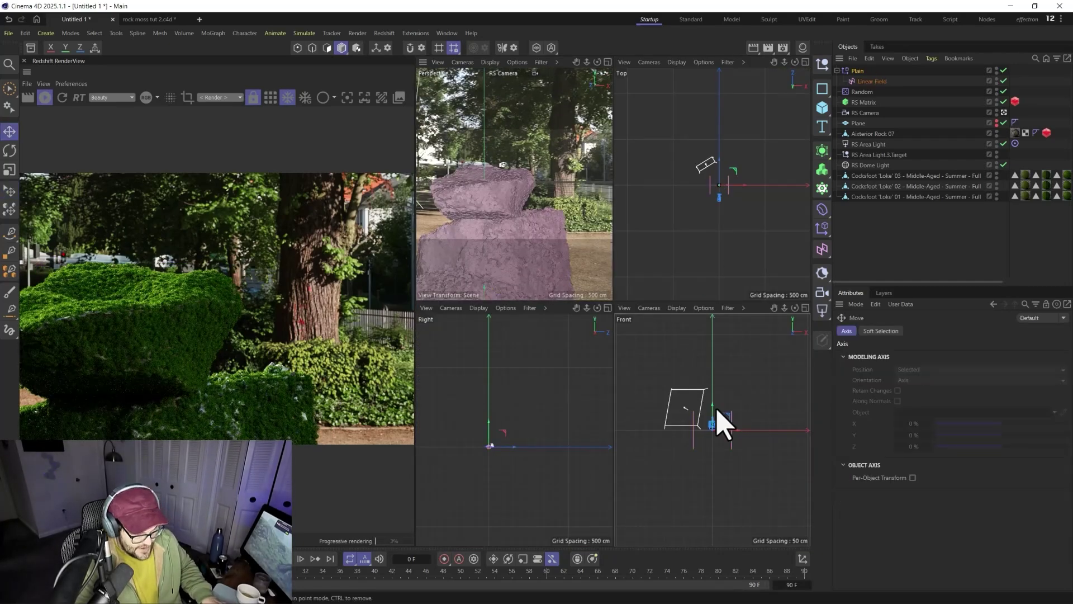
scroll(726, 439, up, 3)
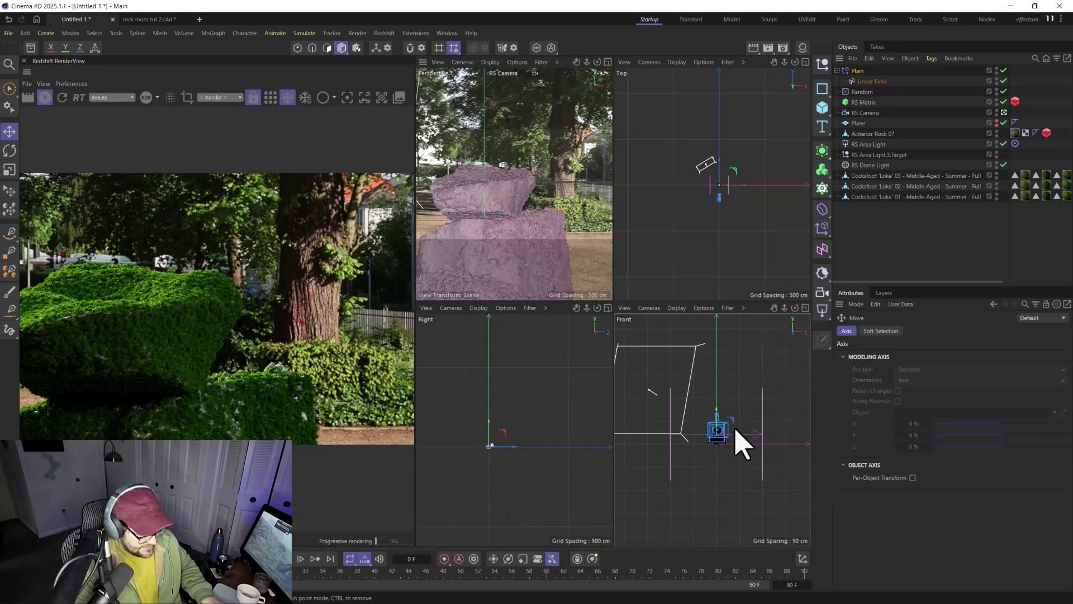
key(t)
drag(752, 447, 697, 431)
key(r)
key(ctrl+z)
key(ctrl+z)
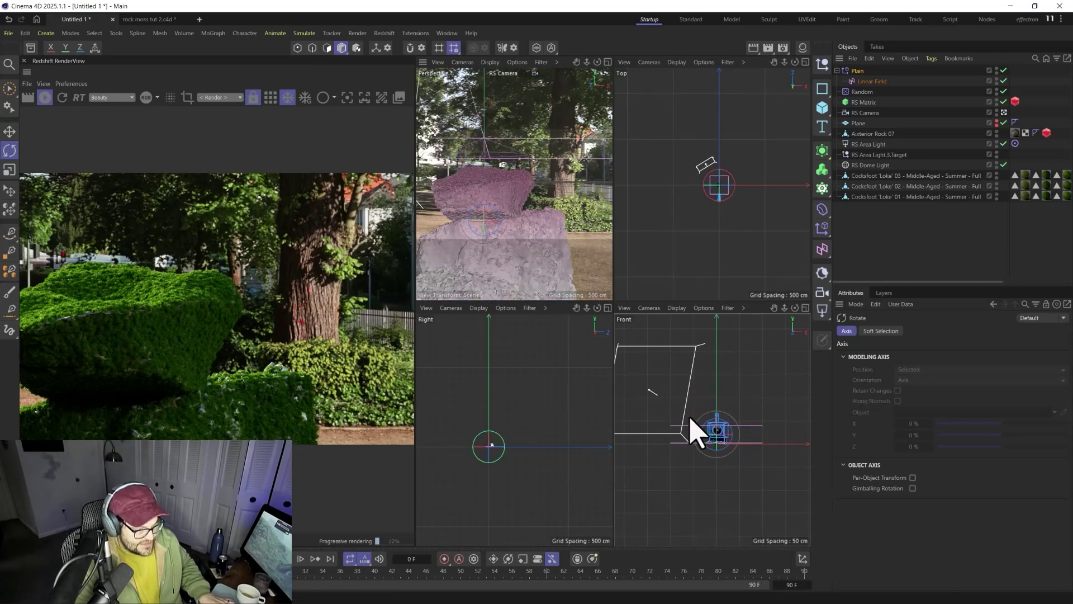
key(e)
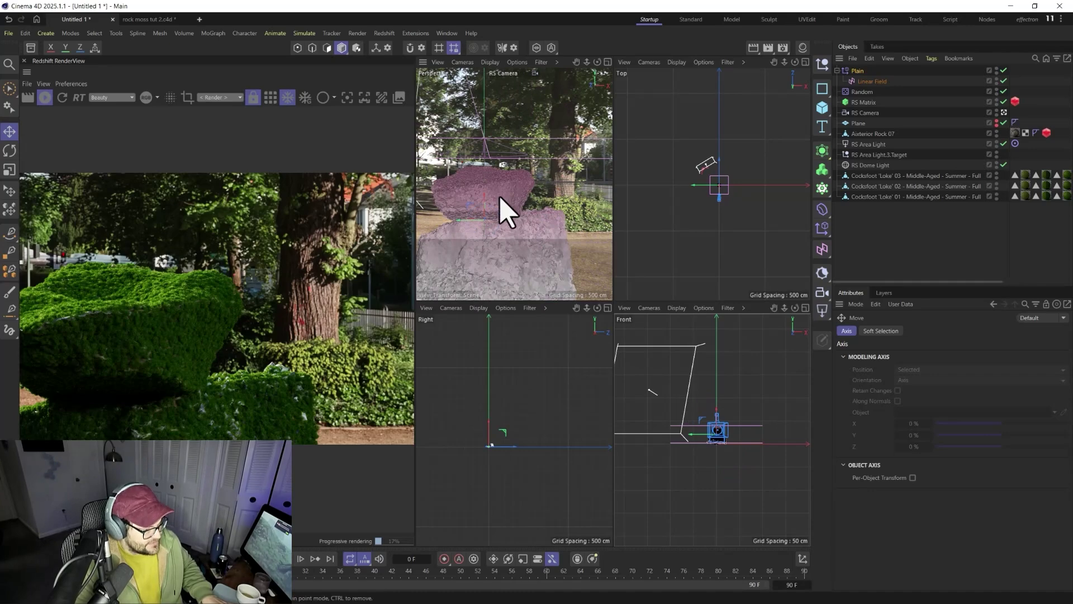
Move the Linear Field vertically over the rocks in the perspective view and flip it to point downward
middle_click(492, 217)
mouse_move(552, 347)
mouse_down()
mouse_move(559, 223)
mouse_move(567, 582)
mouse_move(539, 266)
mouse_move(575, 469)
mouse_move(568, 408)
mouse_up()
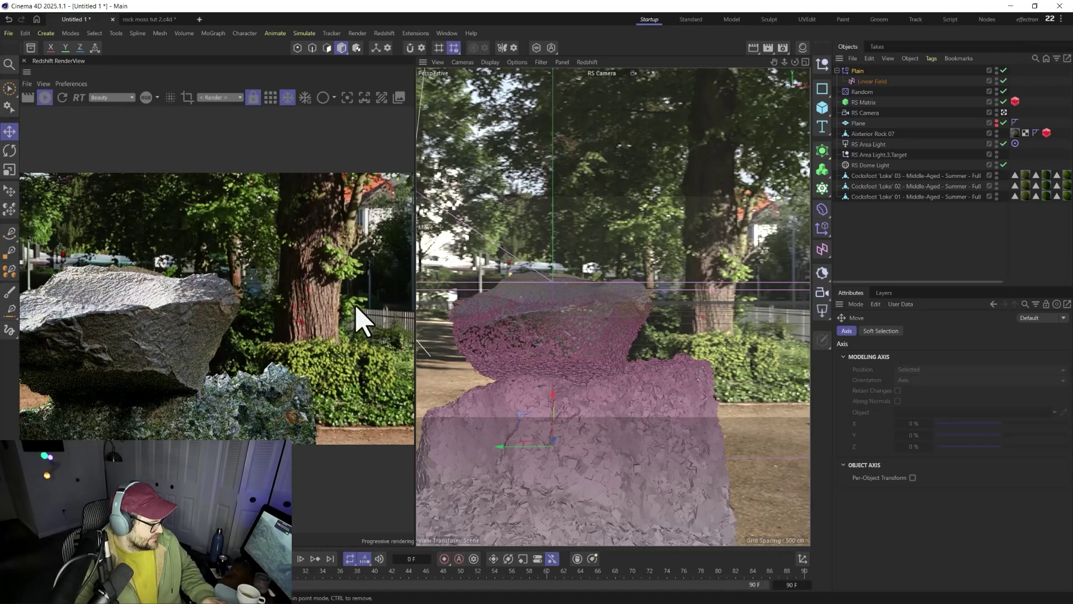
click(558, 318)
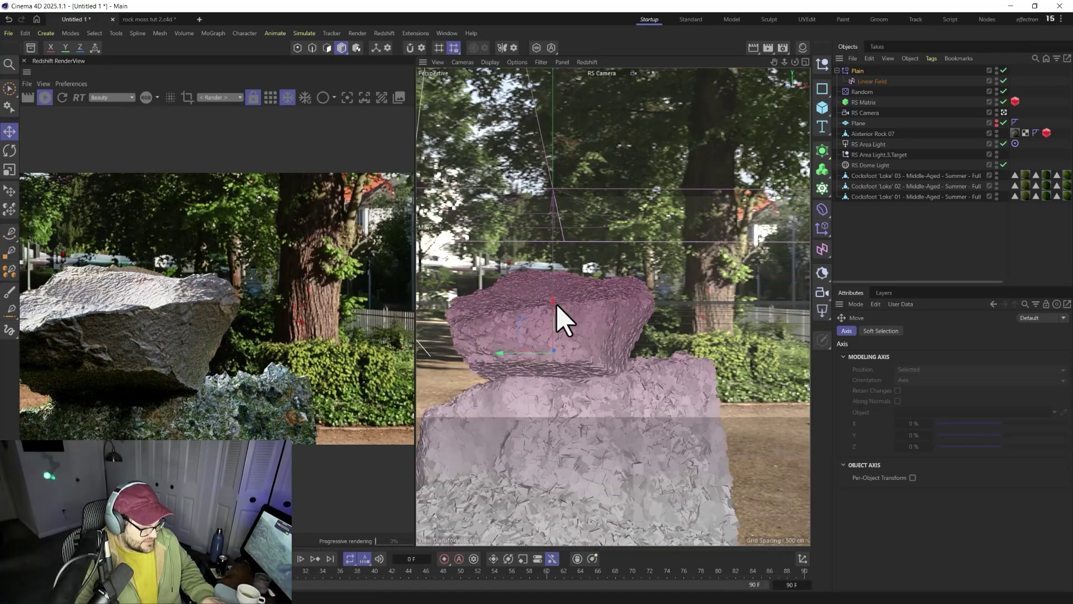
key(r)
drag(528, 334, 615, 402)
key(e)
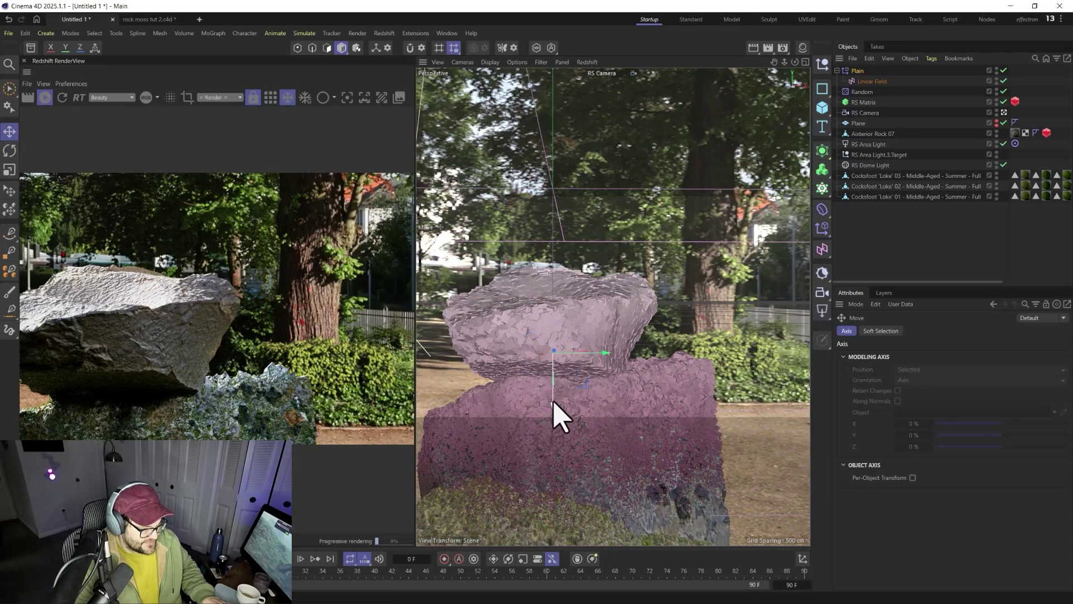
Shrink the Linear Field's falloff around the upper rock and tilt it diagonally across the rock
key(t)
drag(552, 369, 583, 324)
key(e)
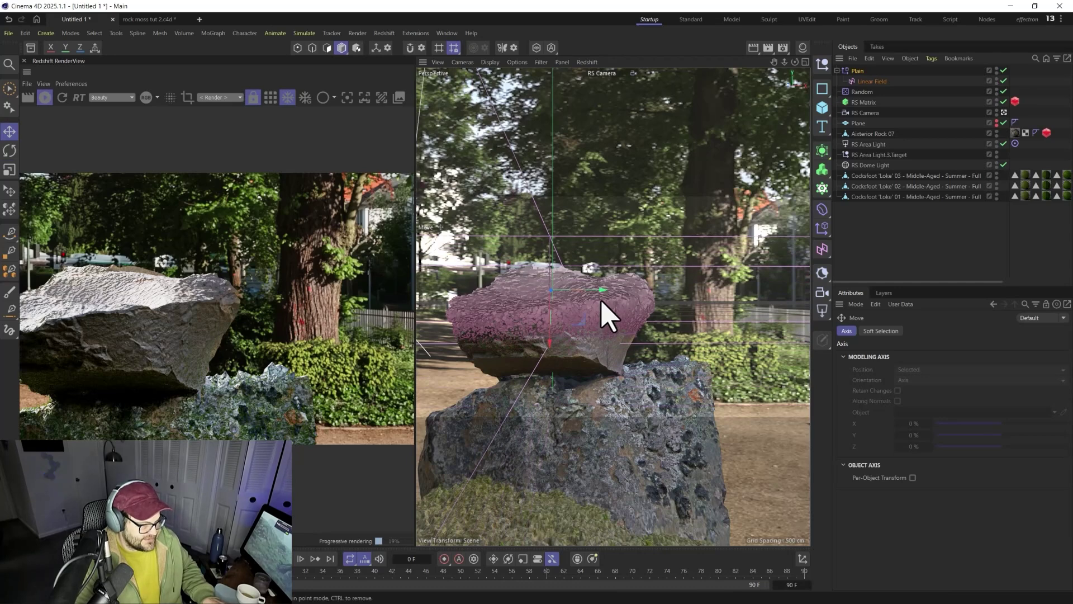
key(r)
mouse_move(583, 283)
mouse_down()
mouse_move(576, 269)
mouse_move(573, 283)
mouse_up()
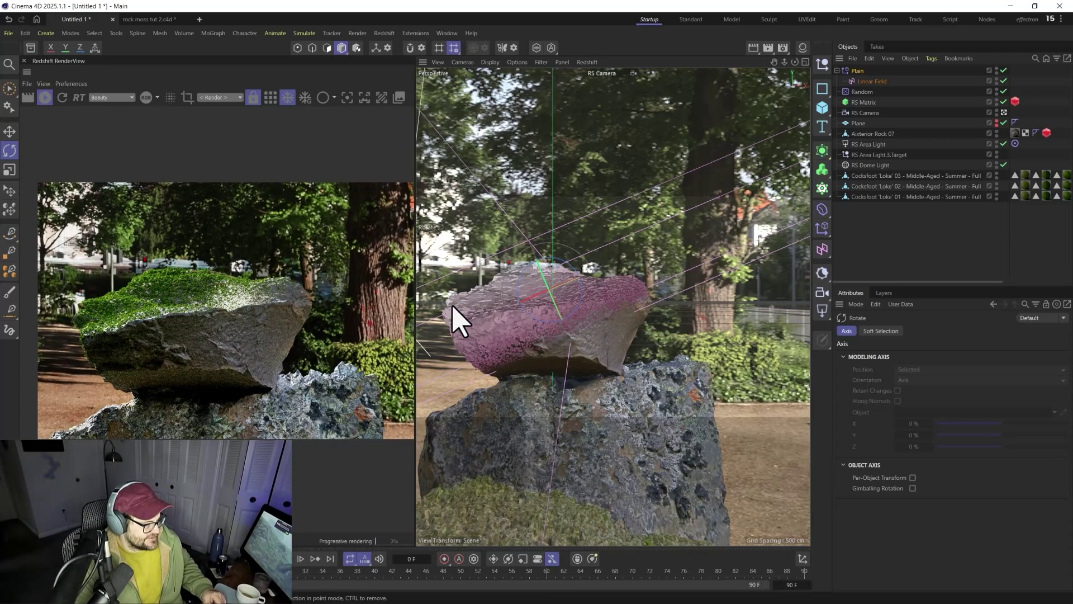
Set the contour mode in the Linear Field's remapping settings to Curve
click(871, 81)
click(951, 331)
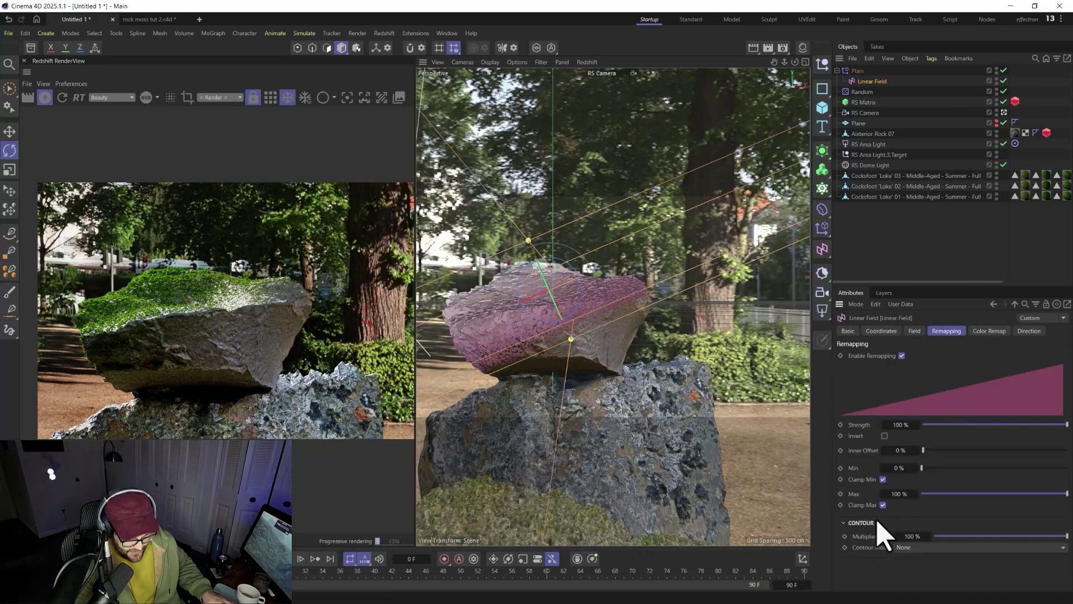
click(906, 550)
click(915, 535)
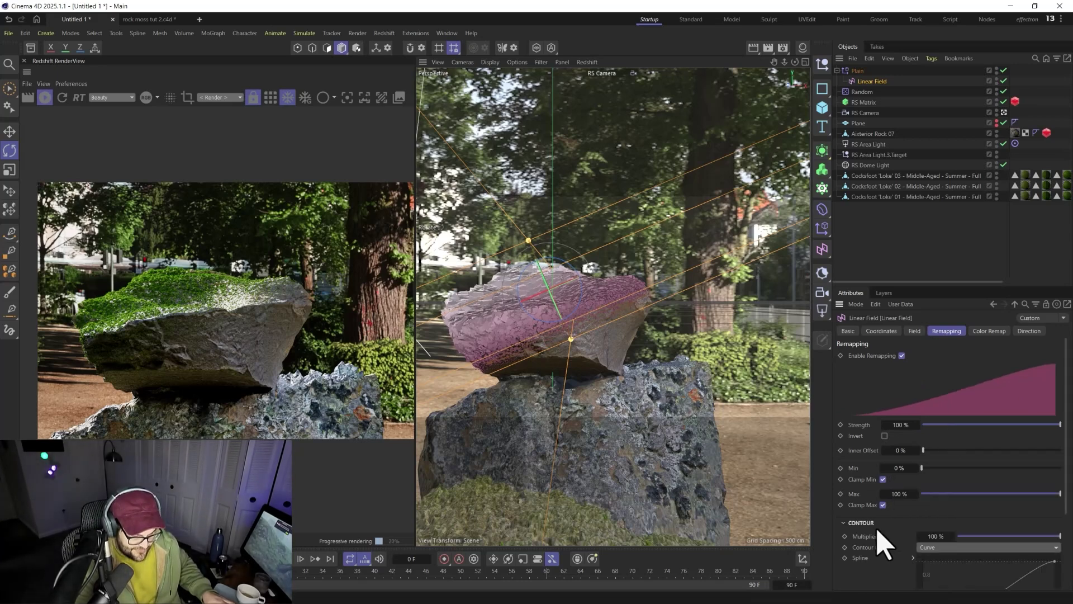
Shape the Linear Field's contour spline into a nearly vertical step around 0.5 and refresh the render
scroll(882, 538, down, 3)
drag(924, 524, 981, 526)
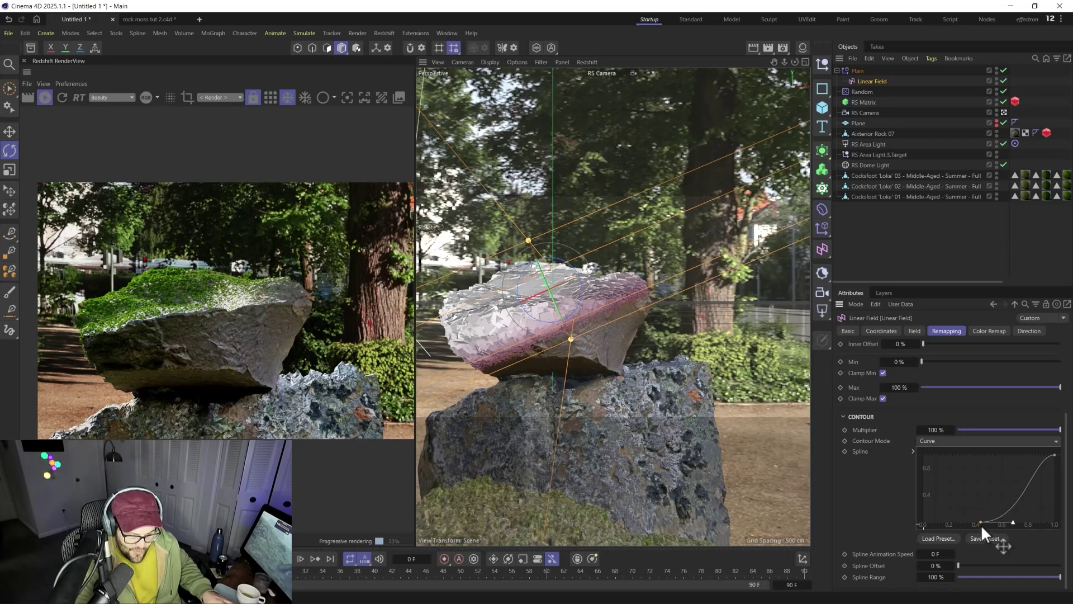
drag(1054, 454, 1001, 511)
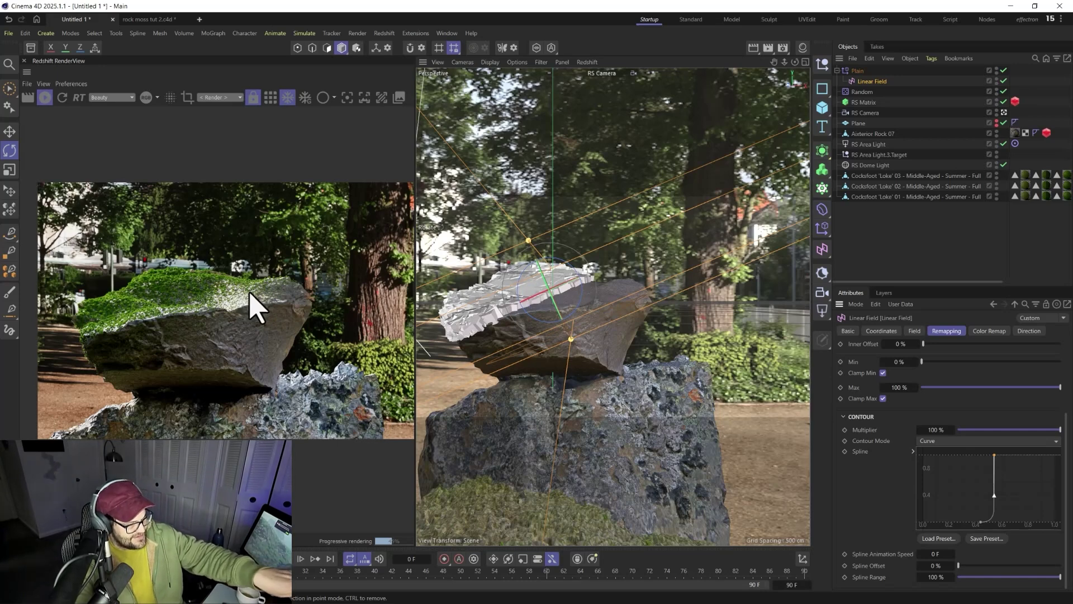
click(62, 99)
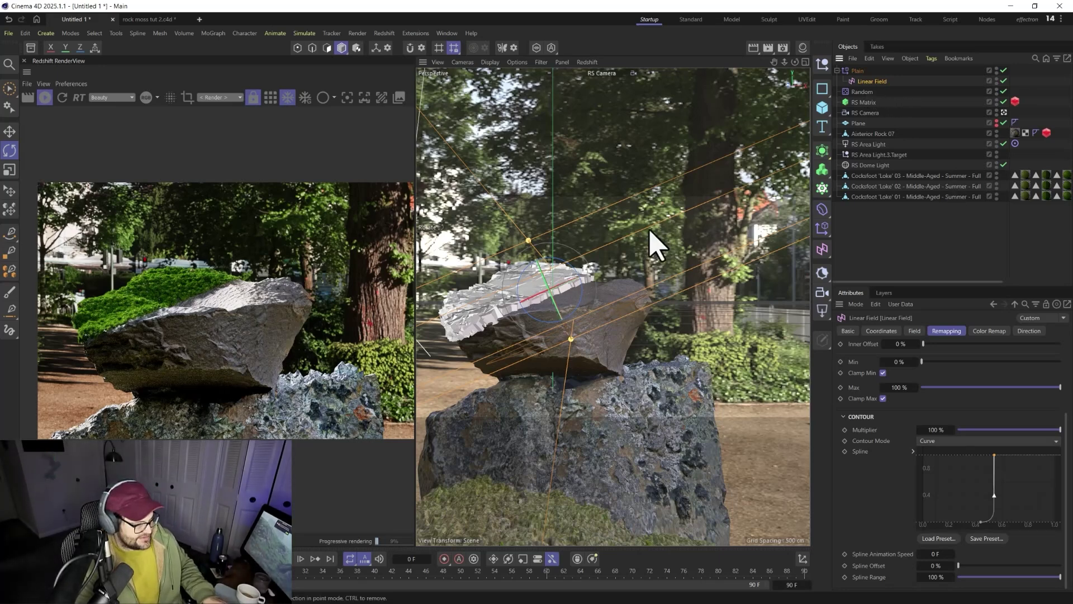
Move the Linear Field down along its tilted axis so the moss covers most of the upper rock
key(e)
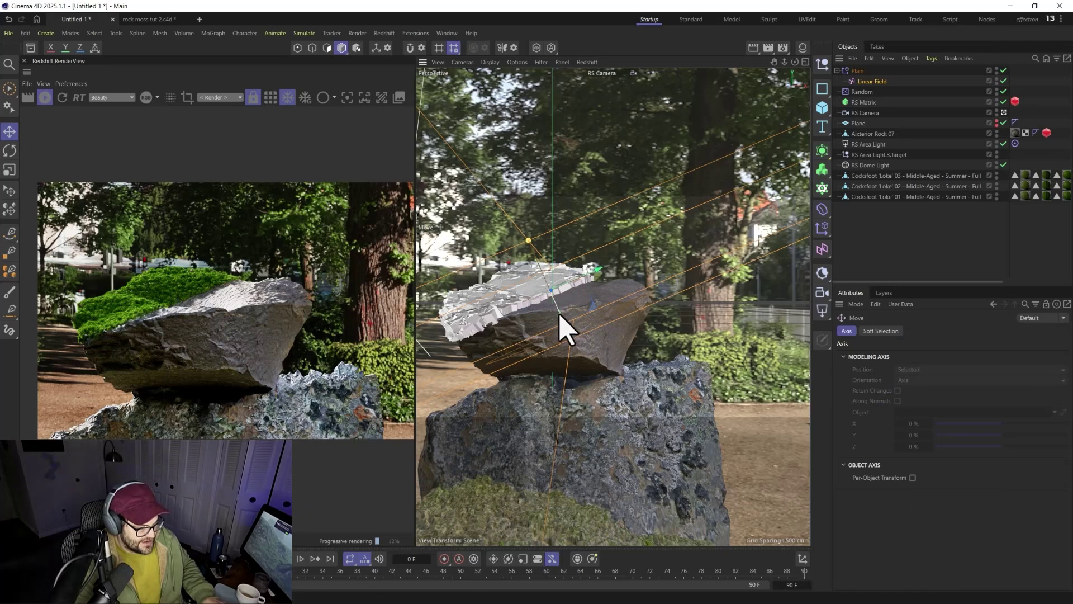
drag(571, 342, 695, 533)
mouse_move(574, 345)
mouse_down()
mouse_move(599, 384)
mouse_move(587, 360)
mouse_up()
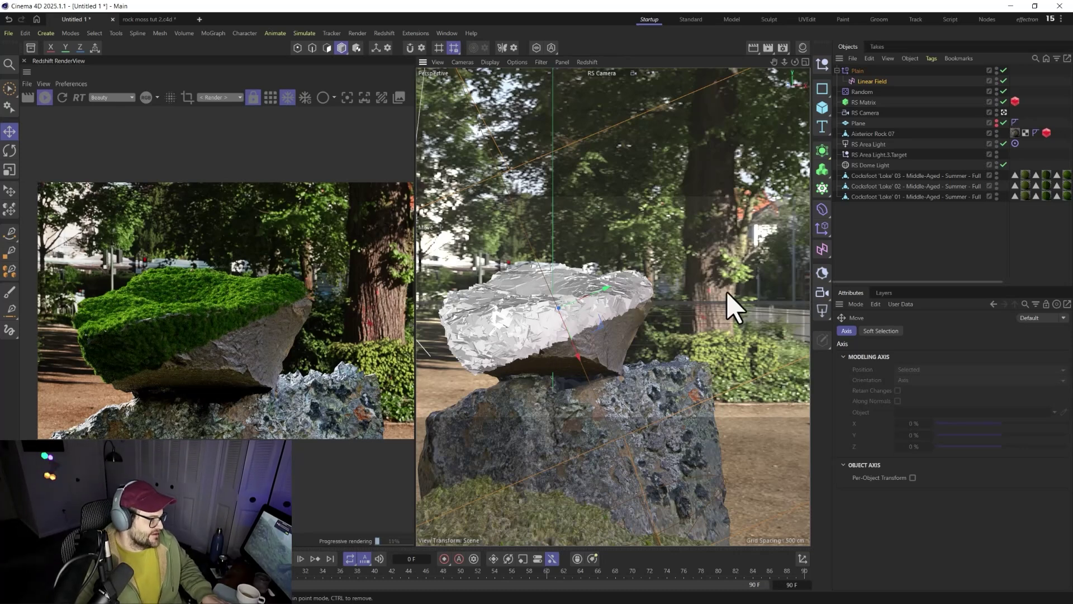
Set the RS Matrix's count to 1000000 and refresh the render
click(861, 103)
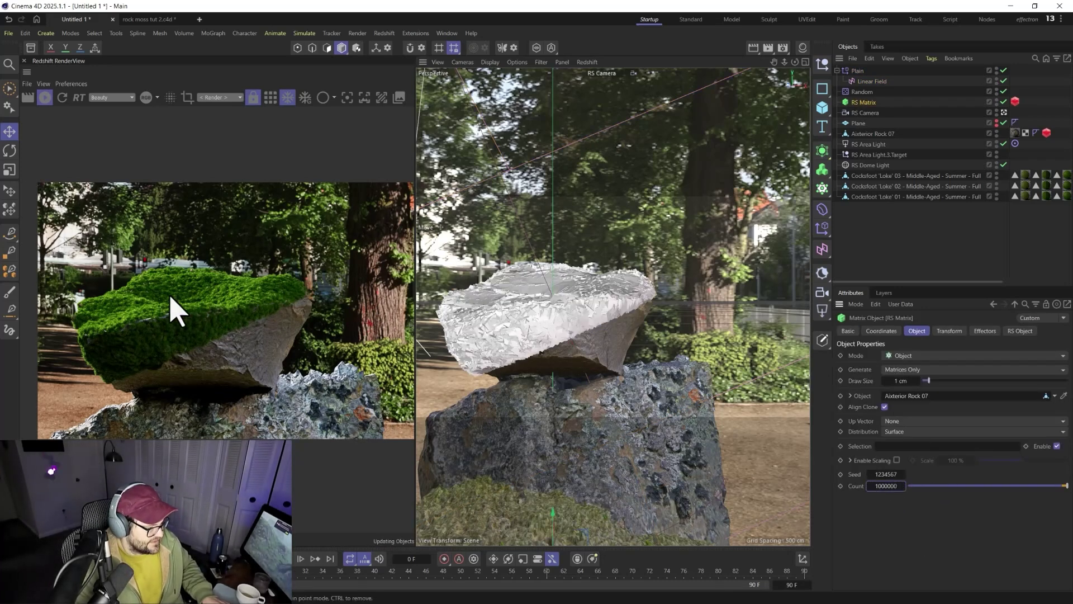
click(62, 97)
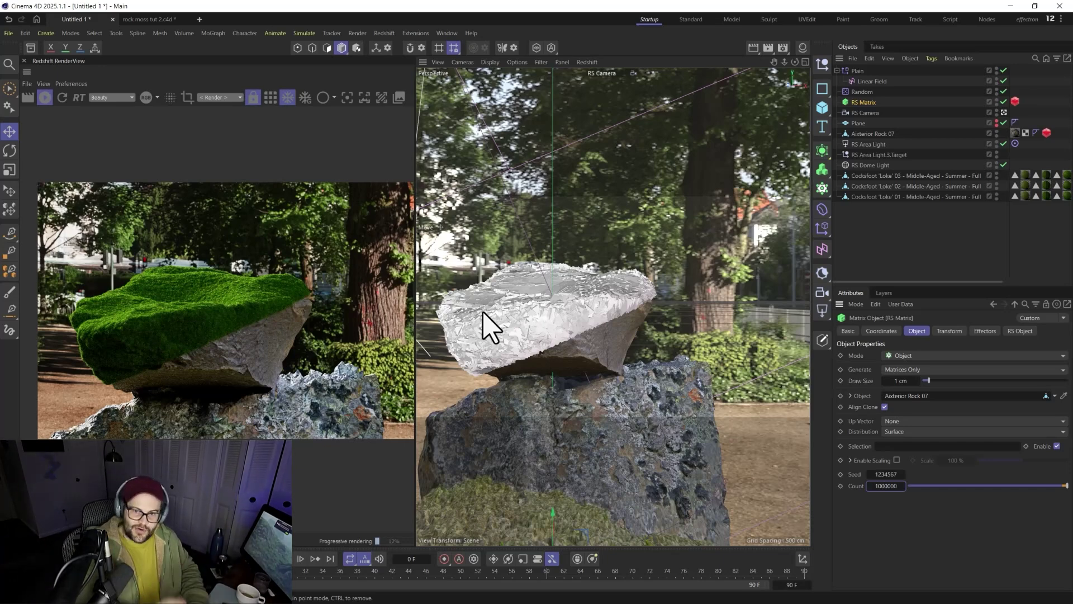
Add a Random Field to the Plain effector's field list, layered over the Linear Field
click(879, 82)
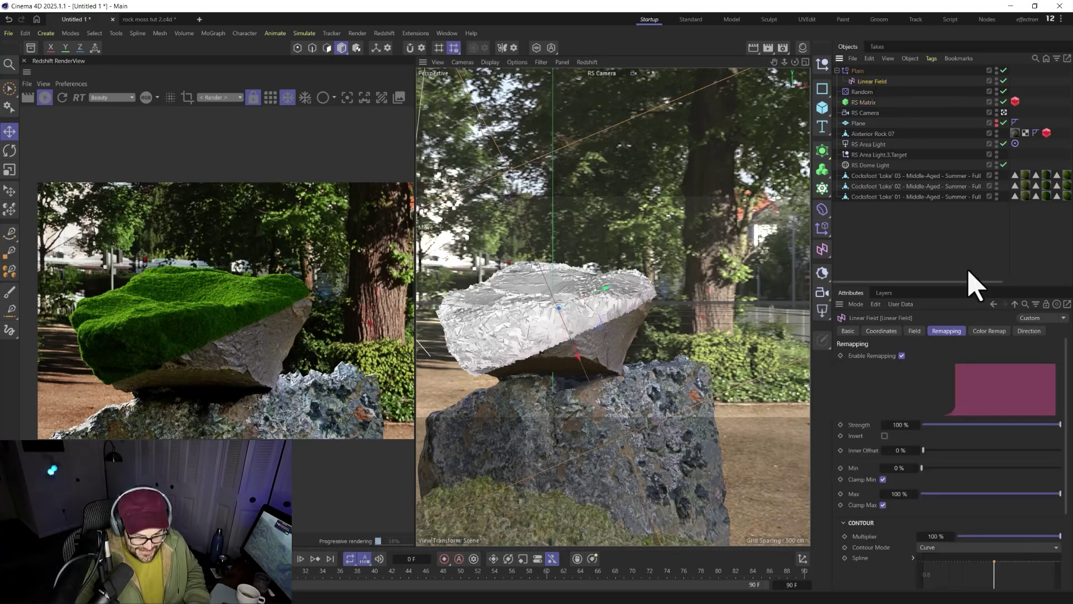
click(916, 332)
click(858, 71)
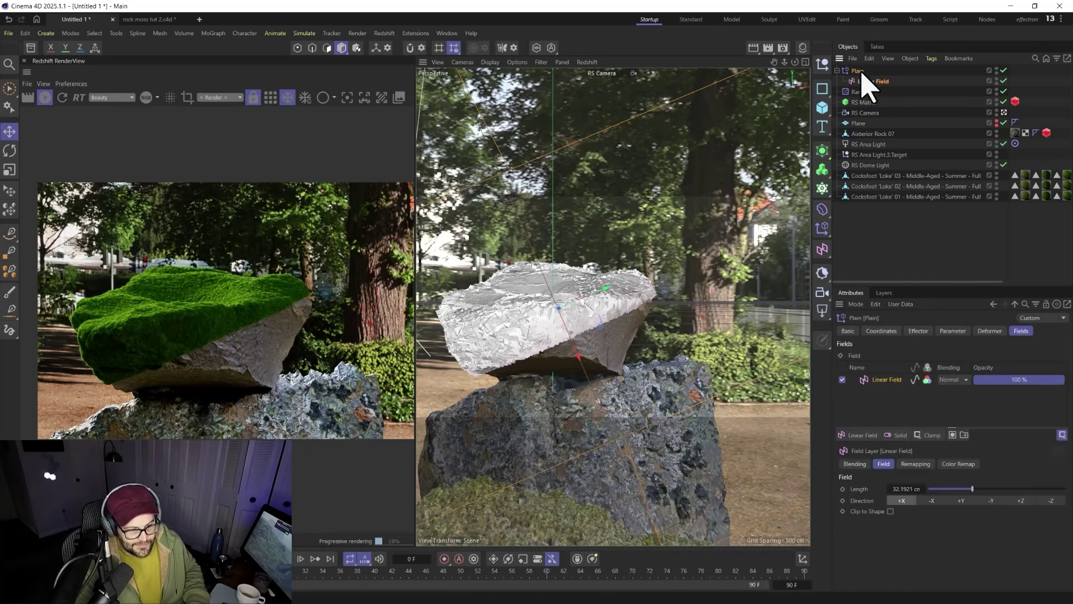
click(870, 435)
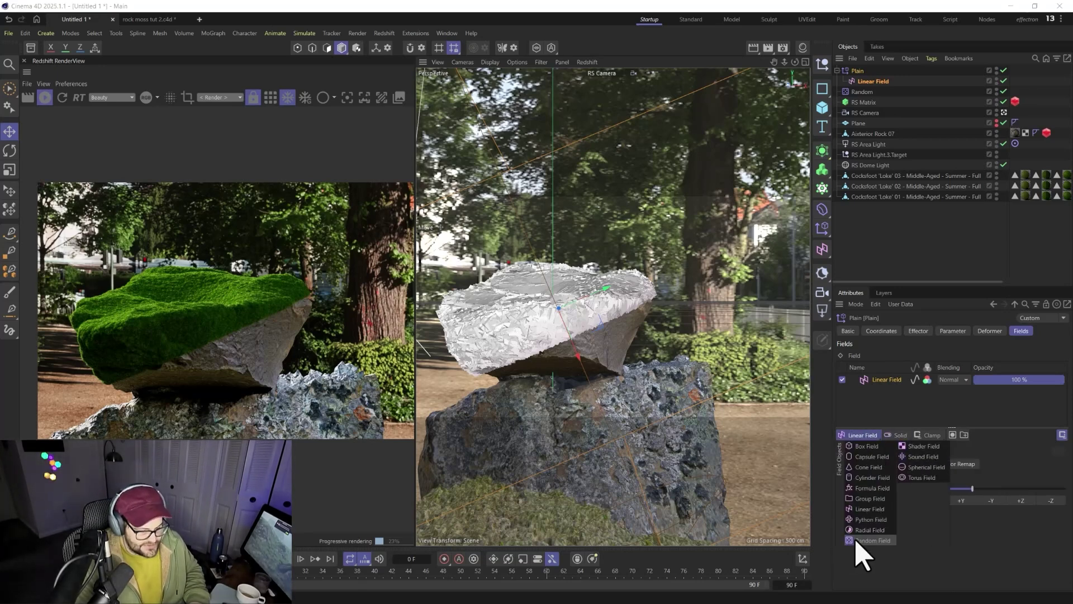
click(861, 540)
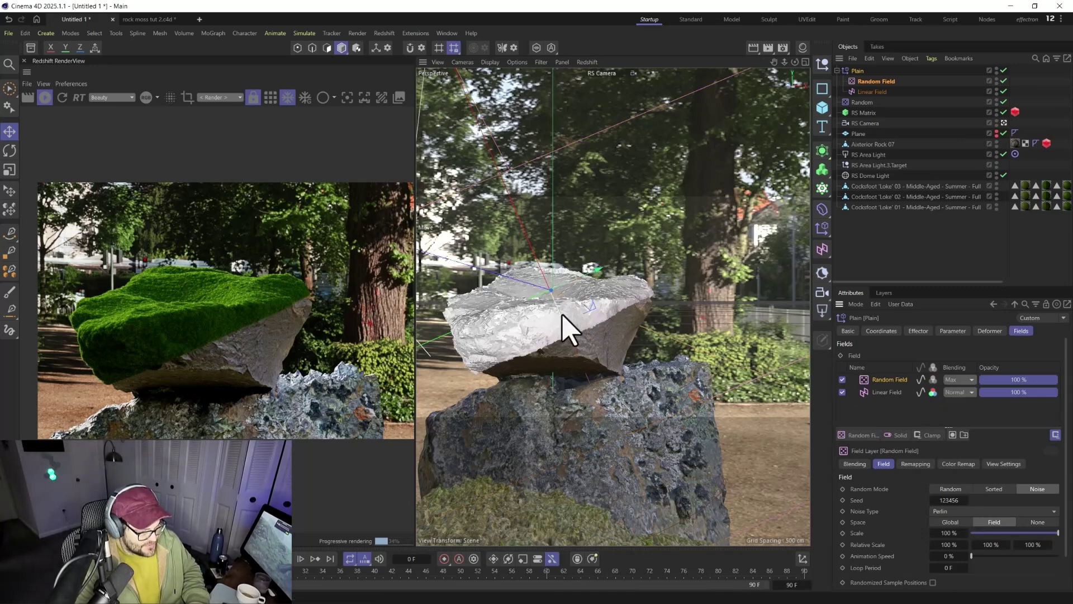
Try Subtract blending on the Random Field layer, then remove that layer from the Plain effector's field list
drag(596, 375, 576, 347)
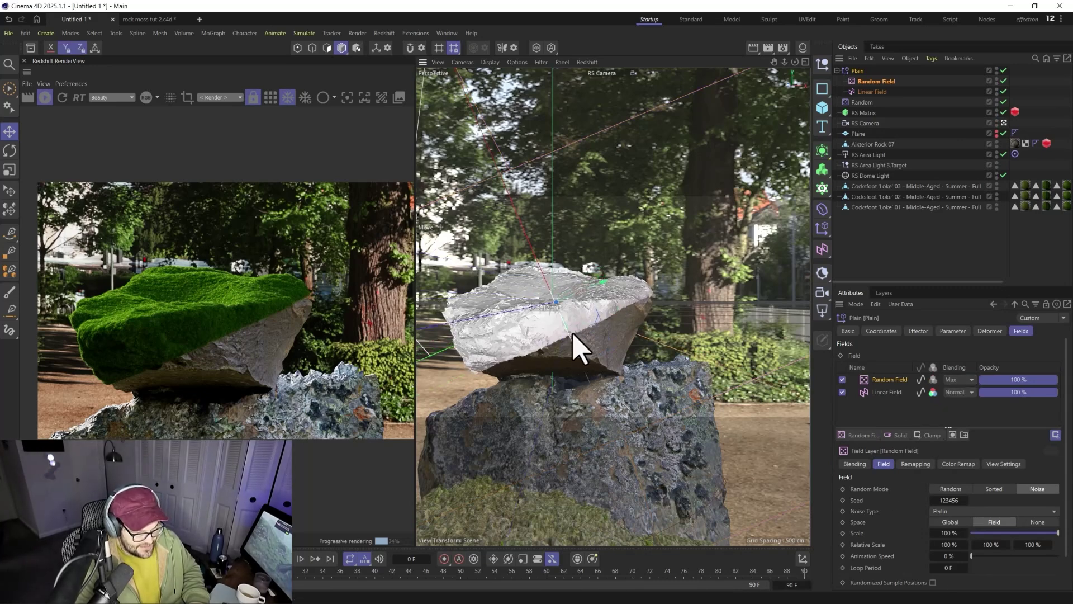
click(973, 381)
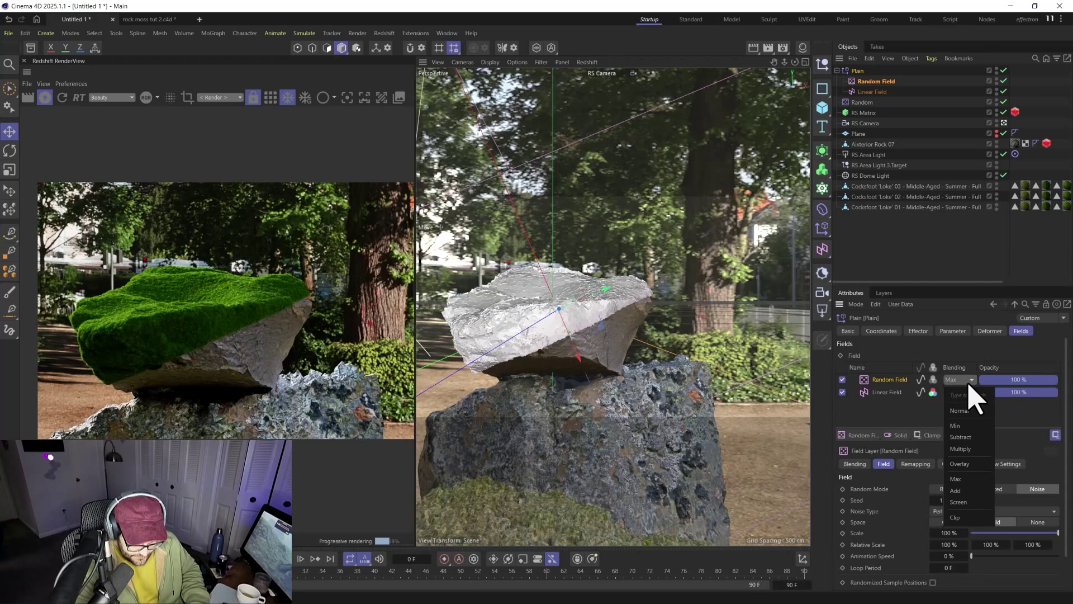
click(969, 447)
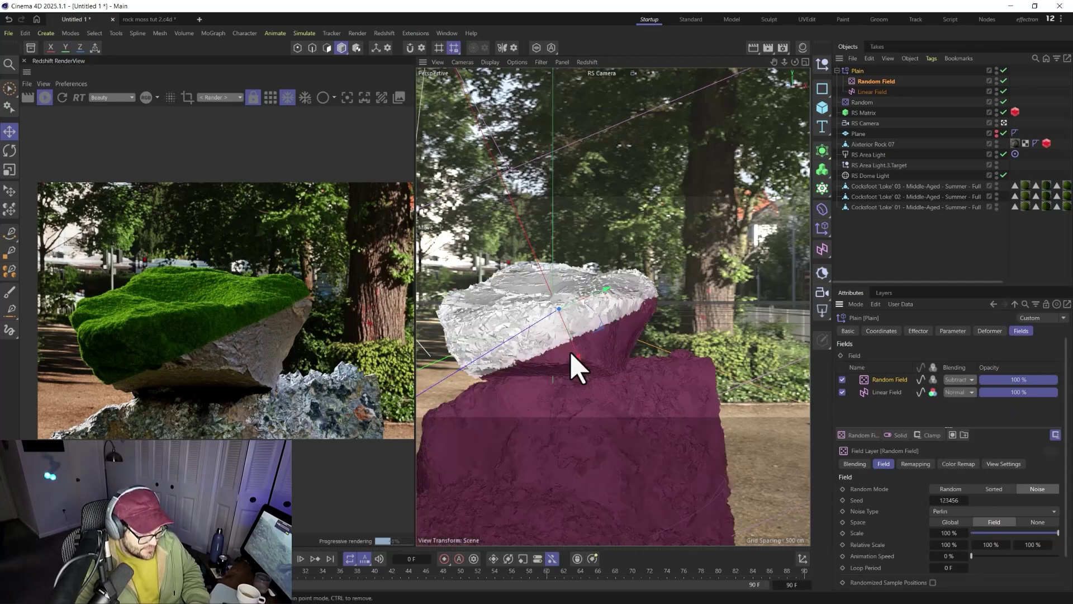
click(959, 380)
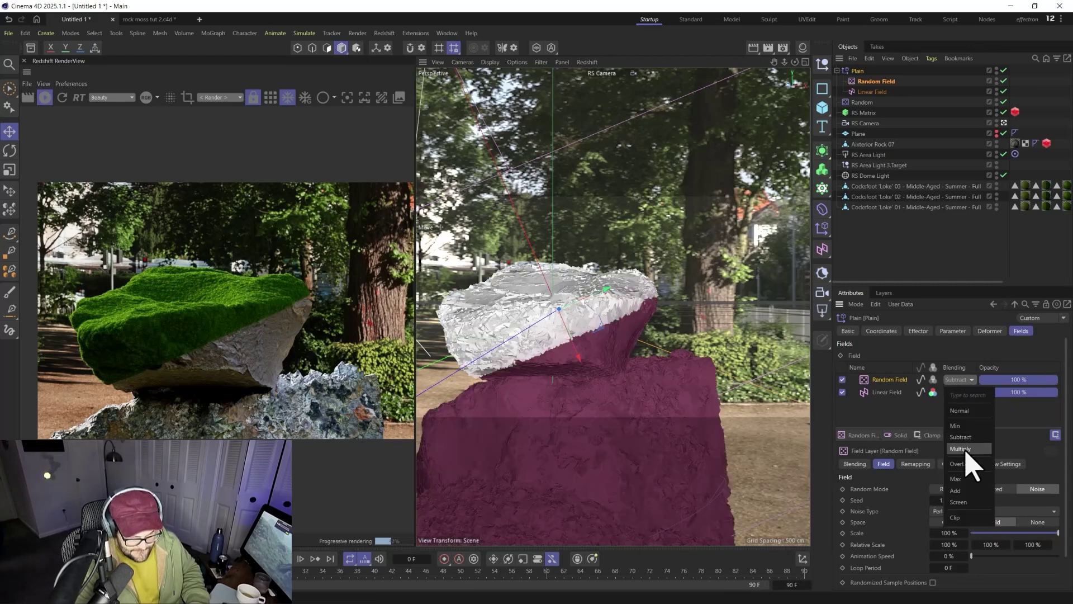
key(Delete)
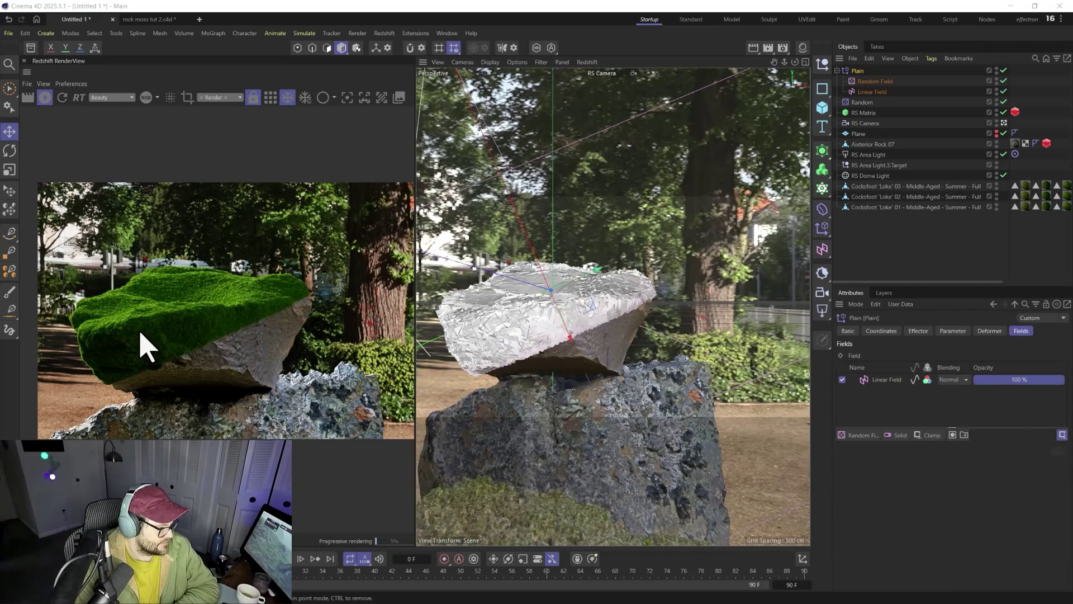
Add a new Random Field to the Plain effector and set its remapping contour mode to Curve
click(860, 435)
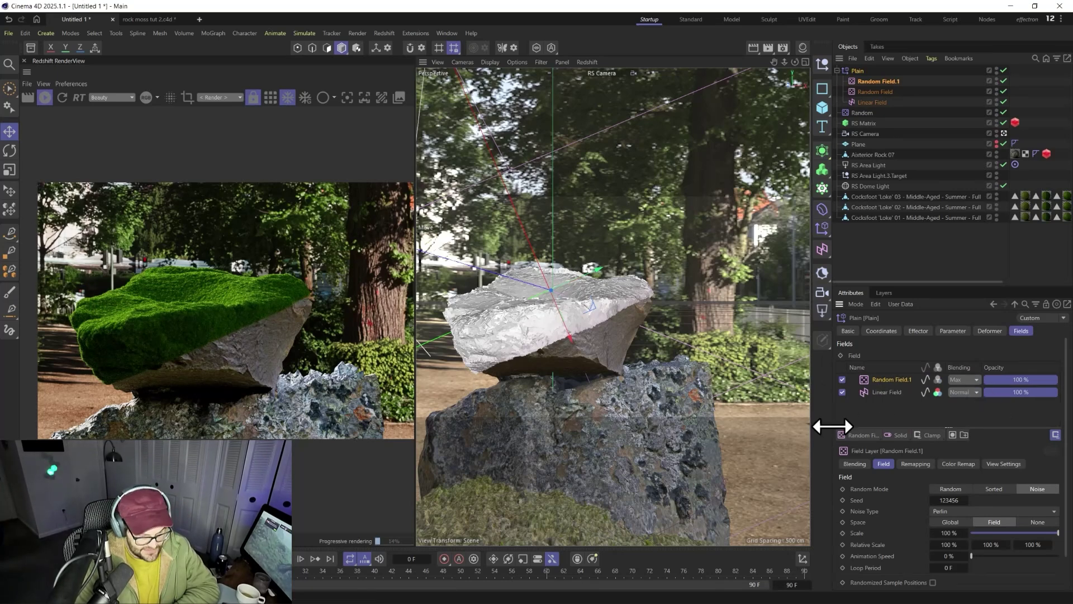
click(911, 463)
scroll(883, 492, down, 3)
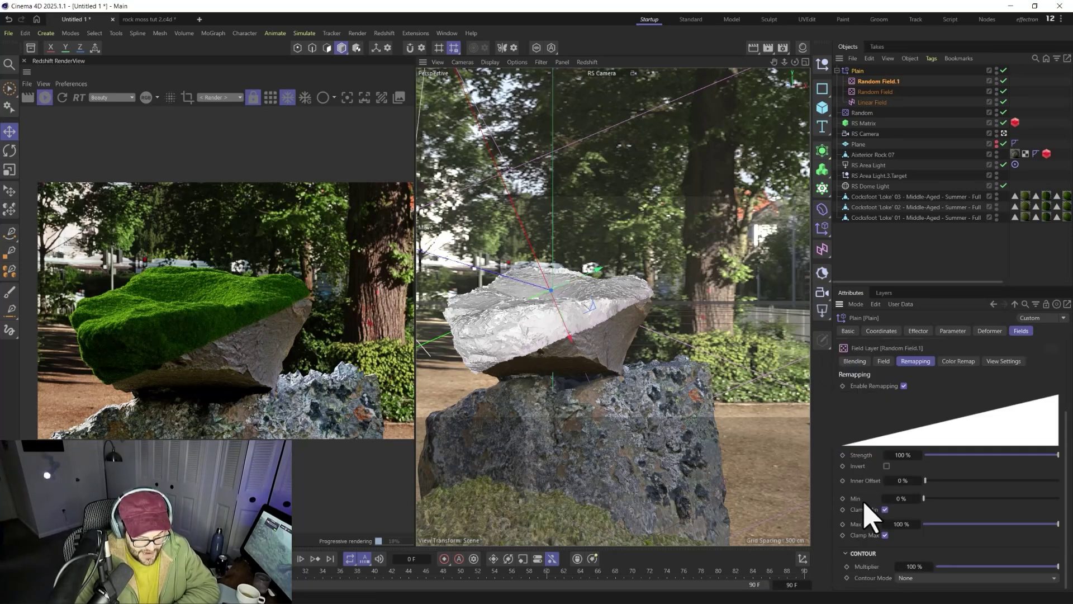
click(914, 580)
click(913, 573)
scroll(892, 562, down, 2)
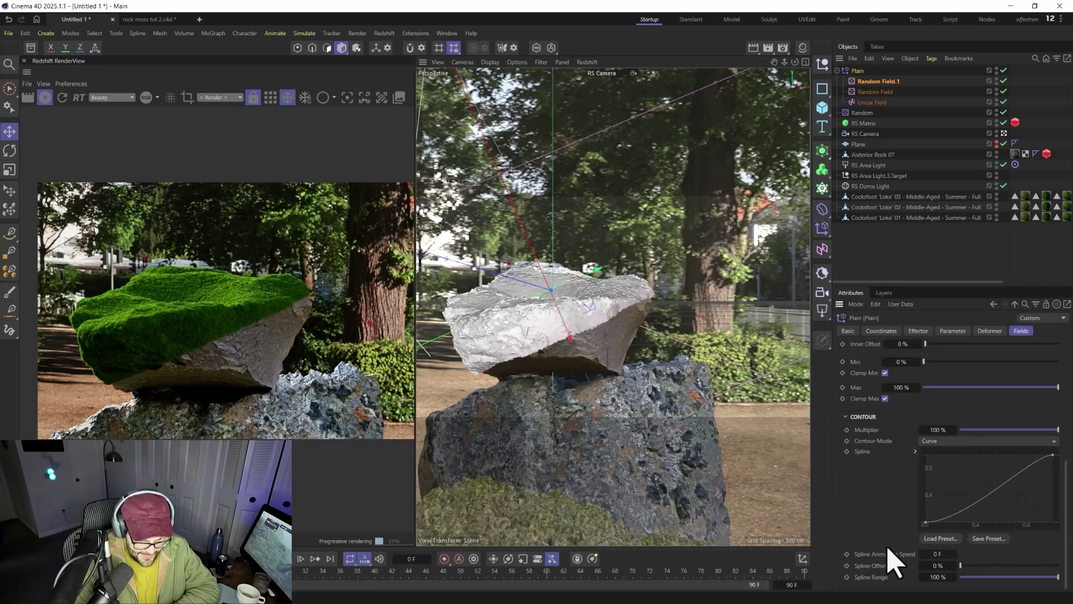
Shape the new Random Field's contour spline into a nearly vertical step around 0.5
drag(942, 522, 980, 525)
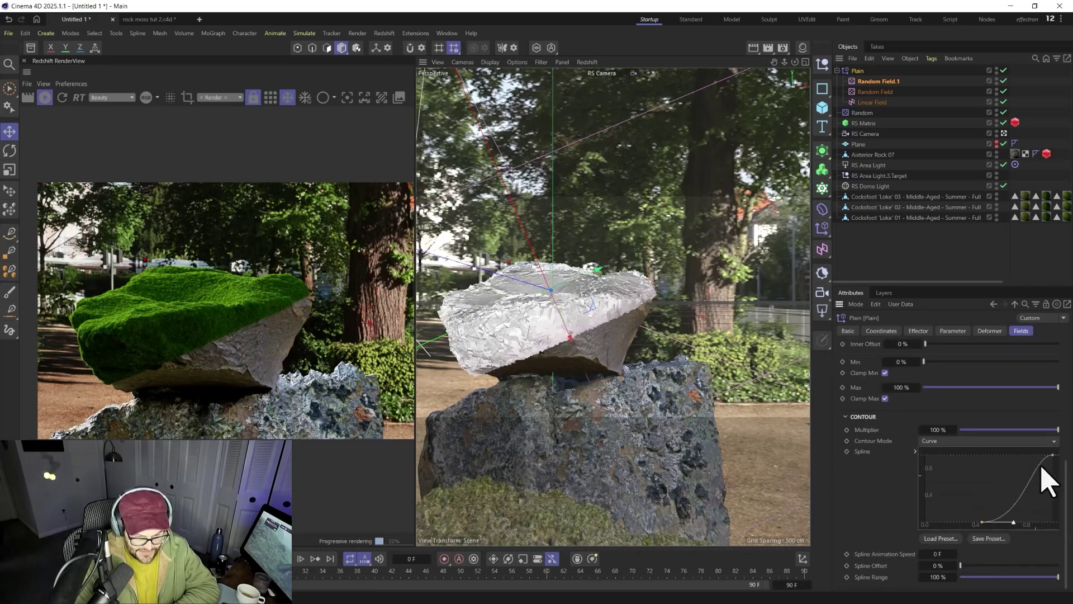
drag(1053, 456, 980, 454)
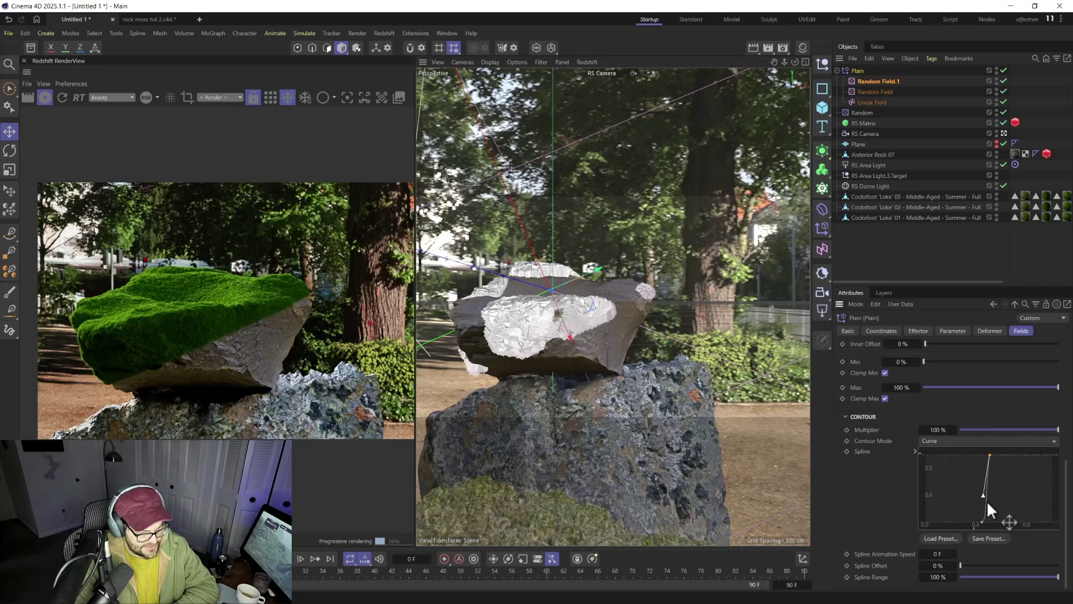
mouse_move(988, 501)
mouse_down()
mouse_move(976, 477)
mouse_move(987, 515)
mouse_up()
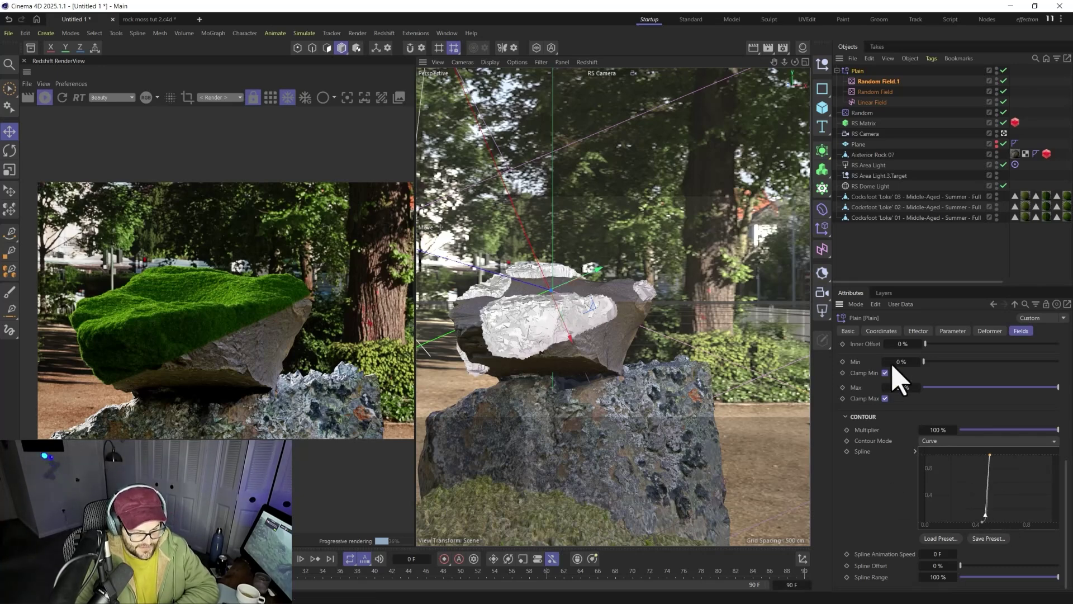
Try lowering the new Random Field layer's opacity to 70 %
scroll(917, 349, up, 2)
scroll(917, 363, up, 5)
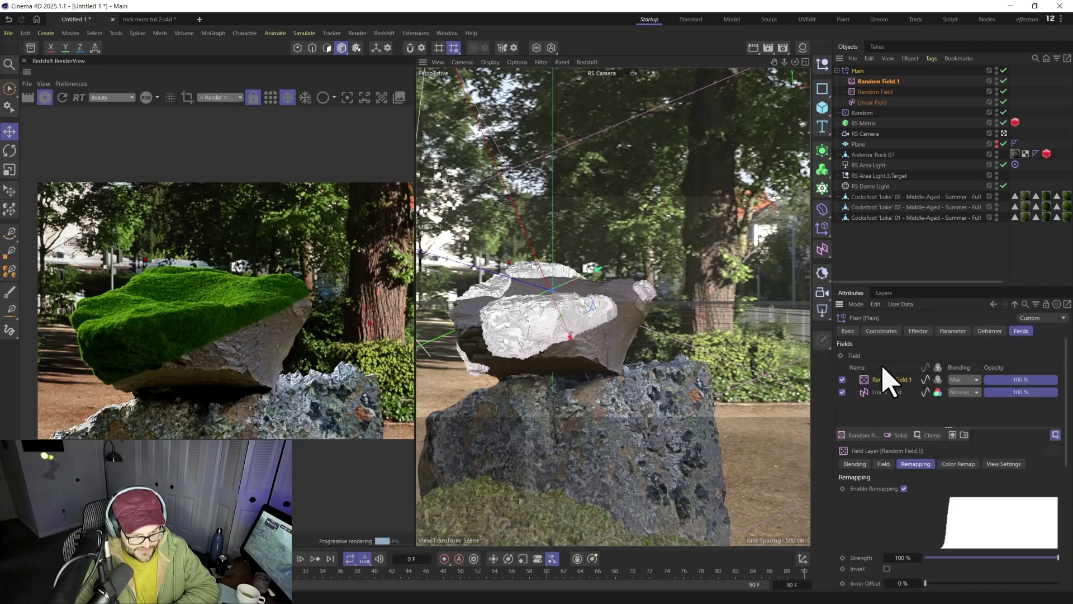
mouse_move(1049, 378)
mouse_down()
mouse_move(1016, 383)
mouse_move(1040, 381)
mouse_up()
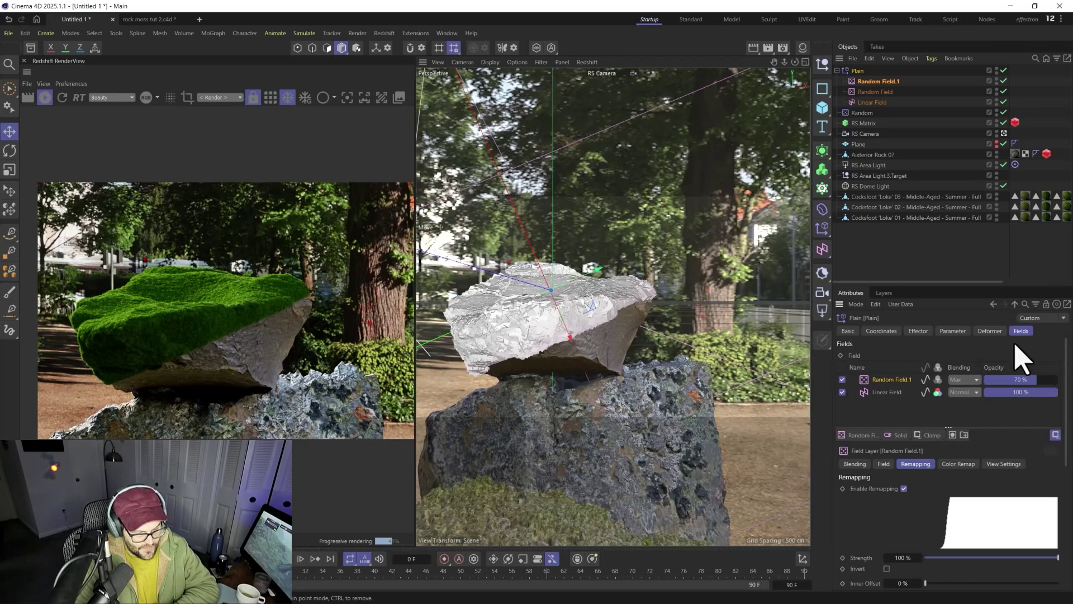
Delete the unused first Random Field object from under the Plain effector
click(919, 331)
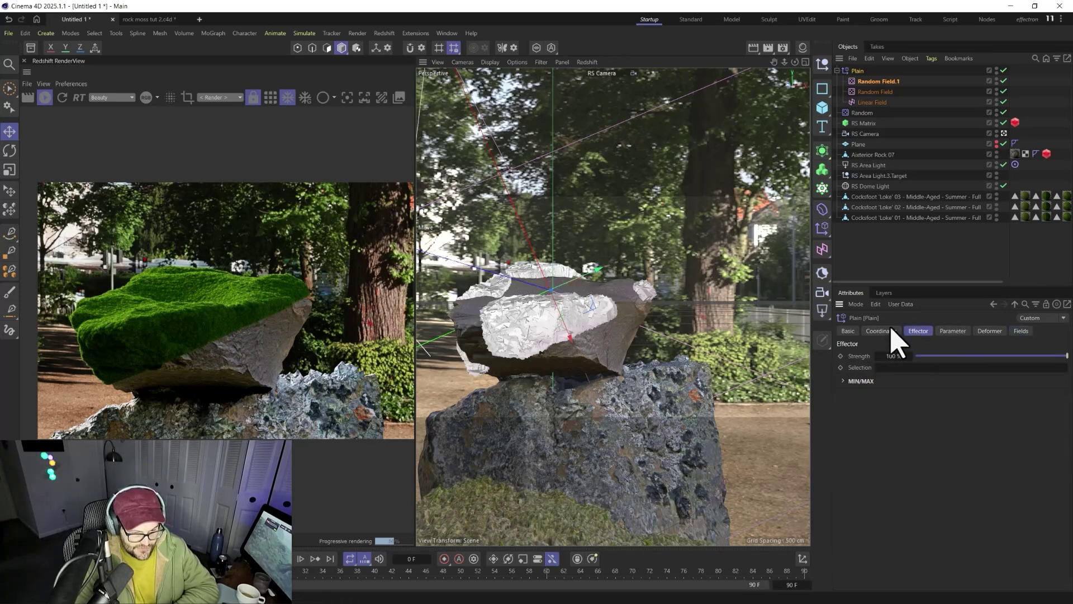
click(876, 82)
click(876, 92)
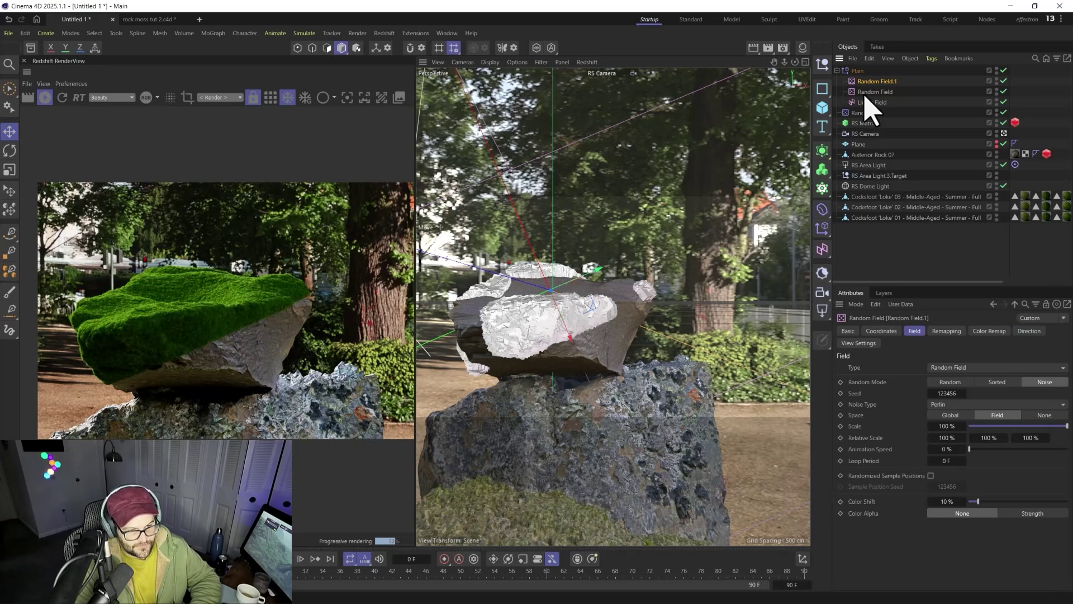
key(Delete)
Set the remaining Random Field's noise type to Turbulence
click(875, 82)
click(947, 331)
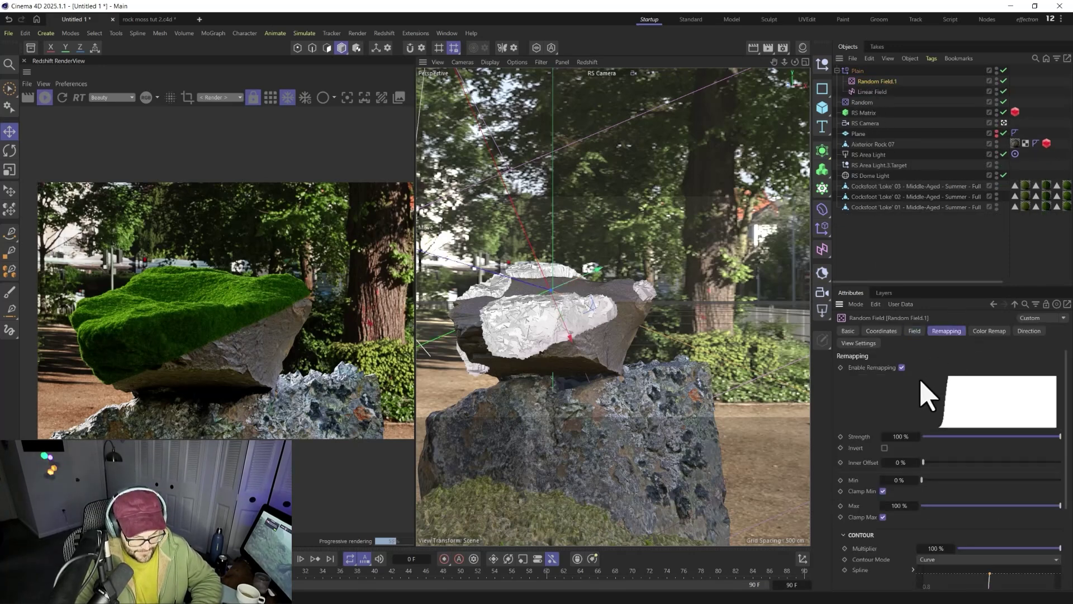
scroll(884, 500, down, 2)
scroll(887, 495, up, 2)
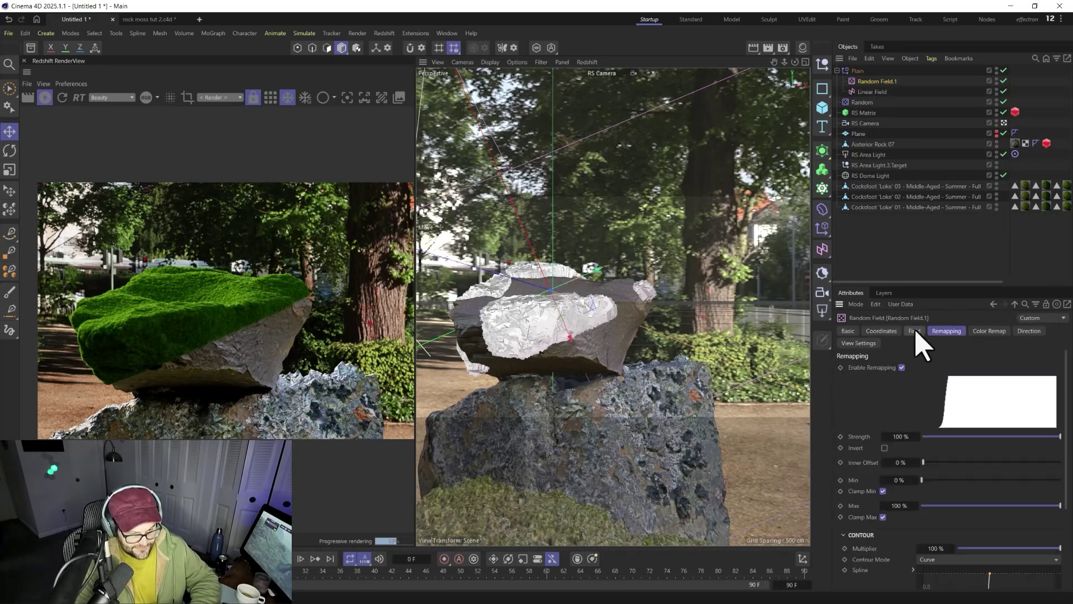
click(915, 331)
click(951, 404)
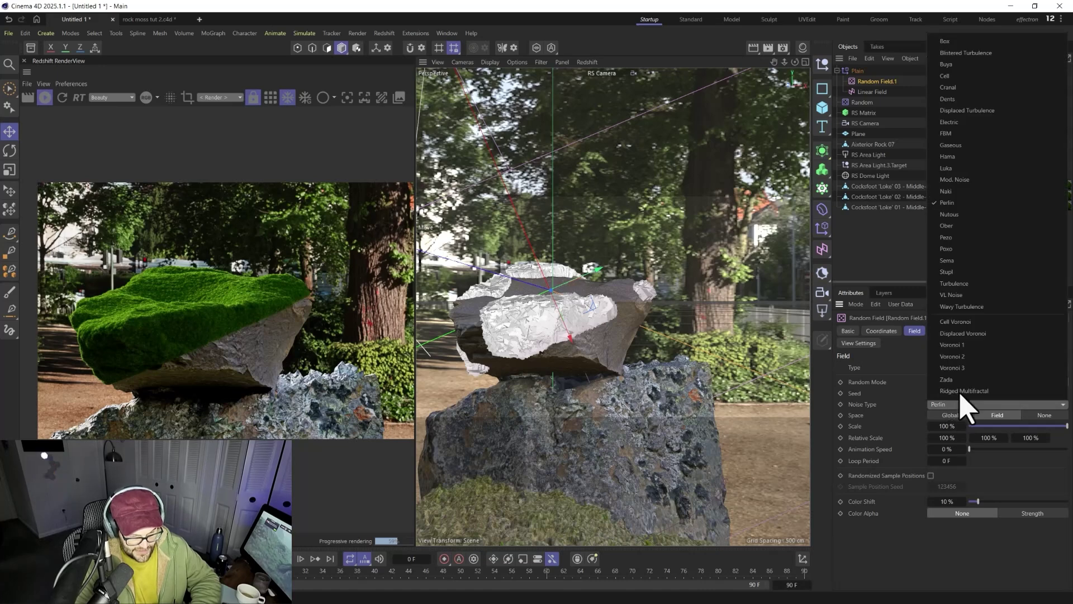
click(971, 287)
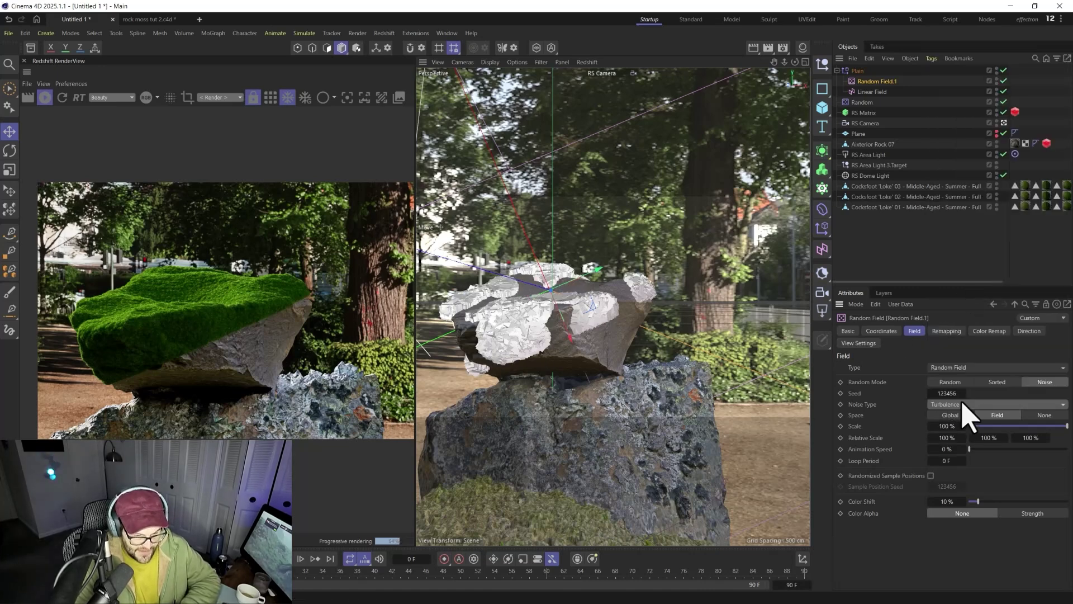
Set the Random Field's scale to 76 % and animation speed to 25 %, and refresh the render
mouse_move(964, 426)
mouse_down()
mouse_move(984, 427)
mouse_move(933, 426)
mouse_up()
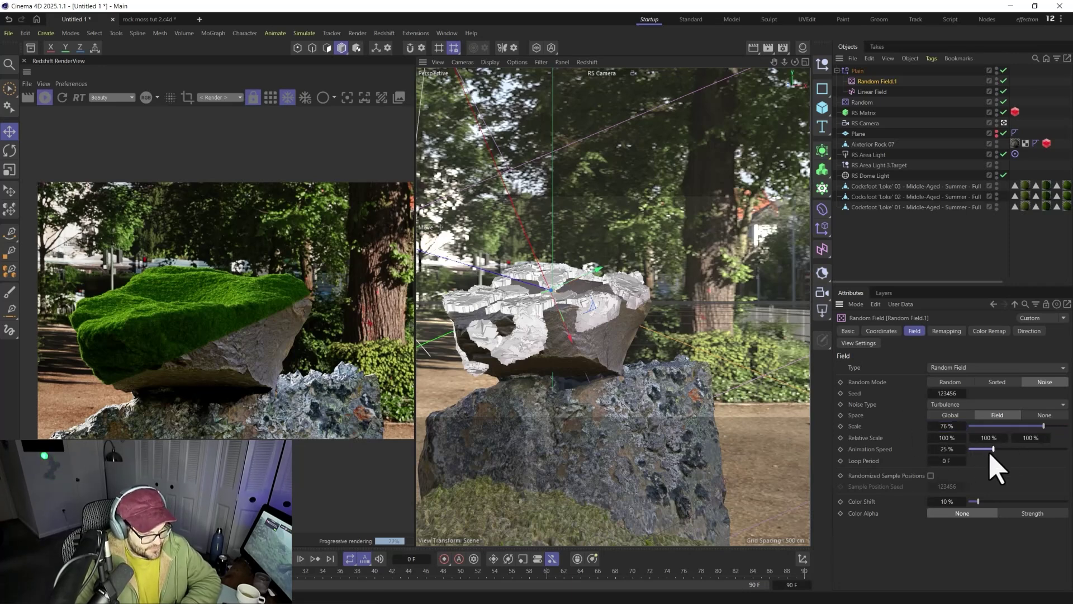
click(946, 331)
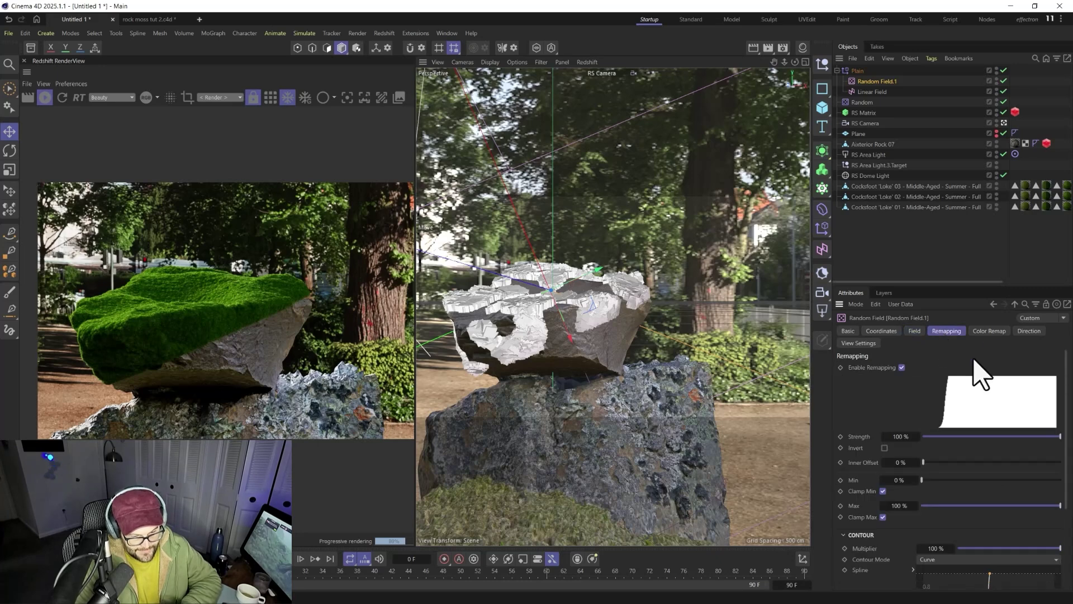
click(62, 97)
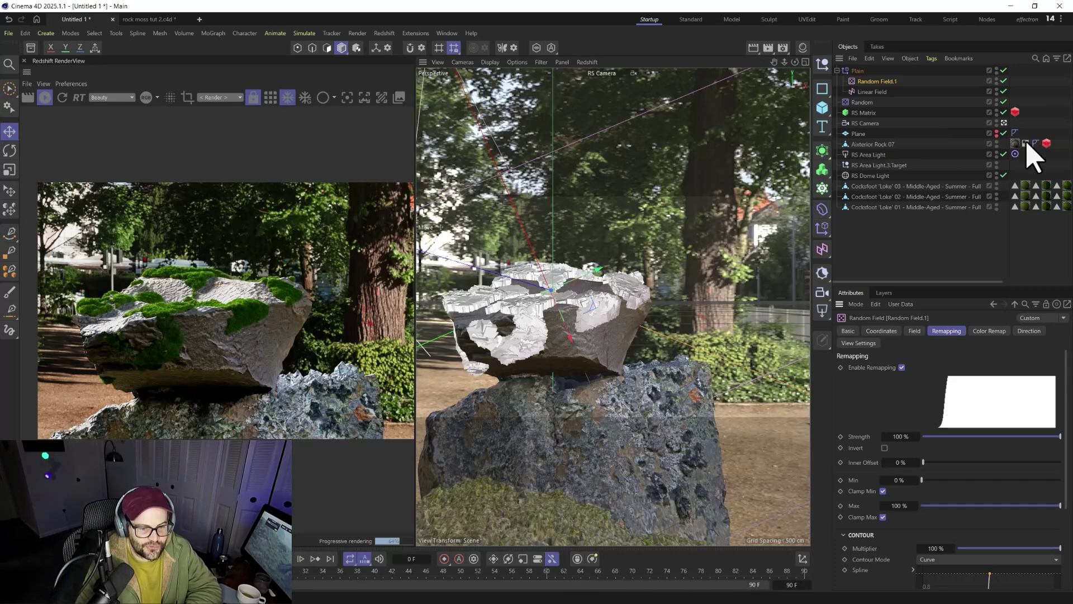
Enable the geometry override in the rock's Redshift Object tag and refresh the render
click(1047, 143)
click(876, 356)
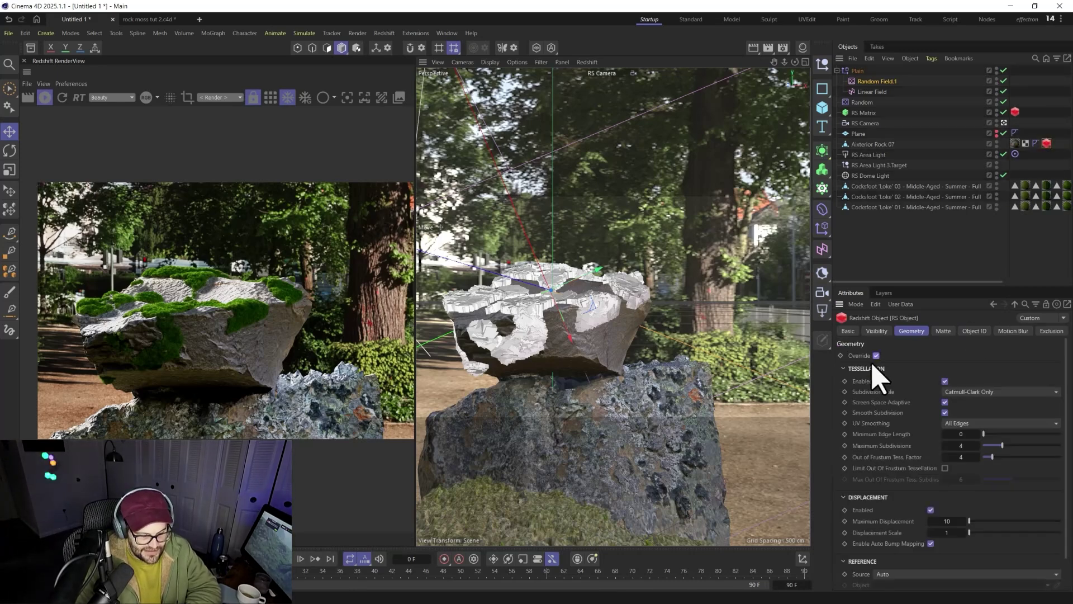
click(62, 98)
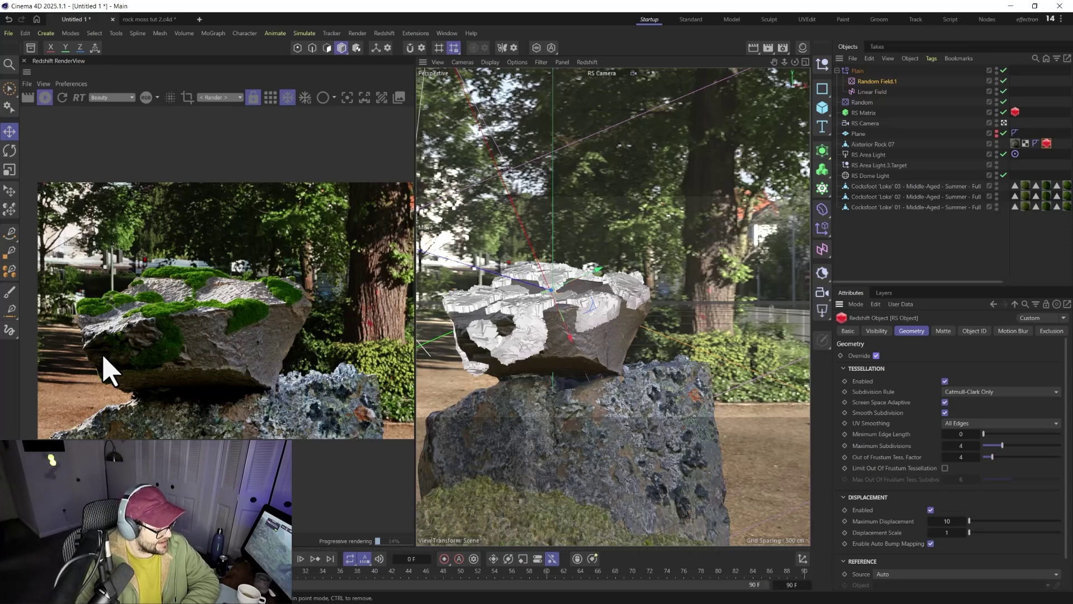
Lower the opacity of the Random Field layer in the Plain effector to 70.6 %
click(873, 114)
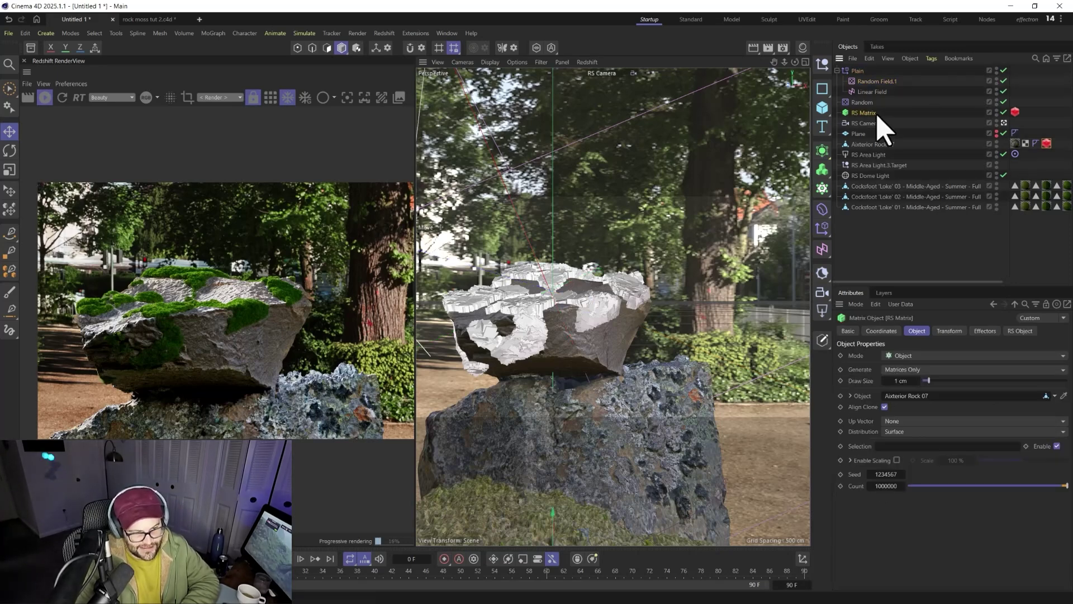
click(859, 71)
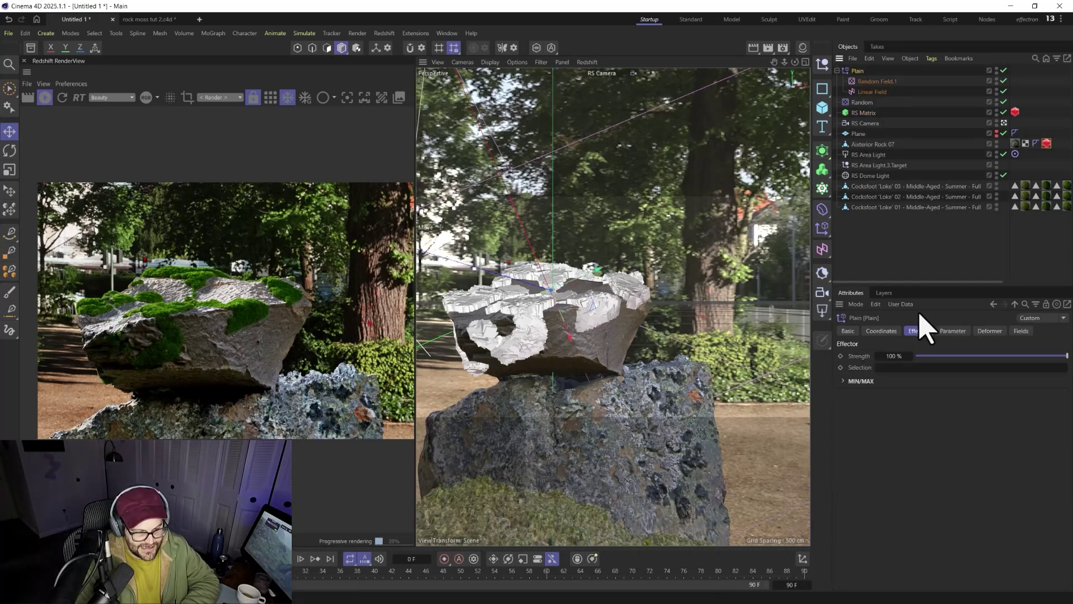
click(889, 331)
click(918, 331)
click(953, 331)
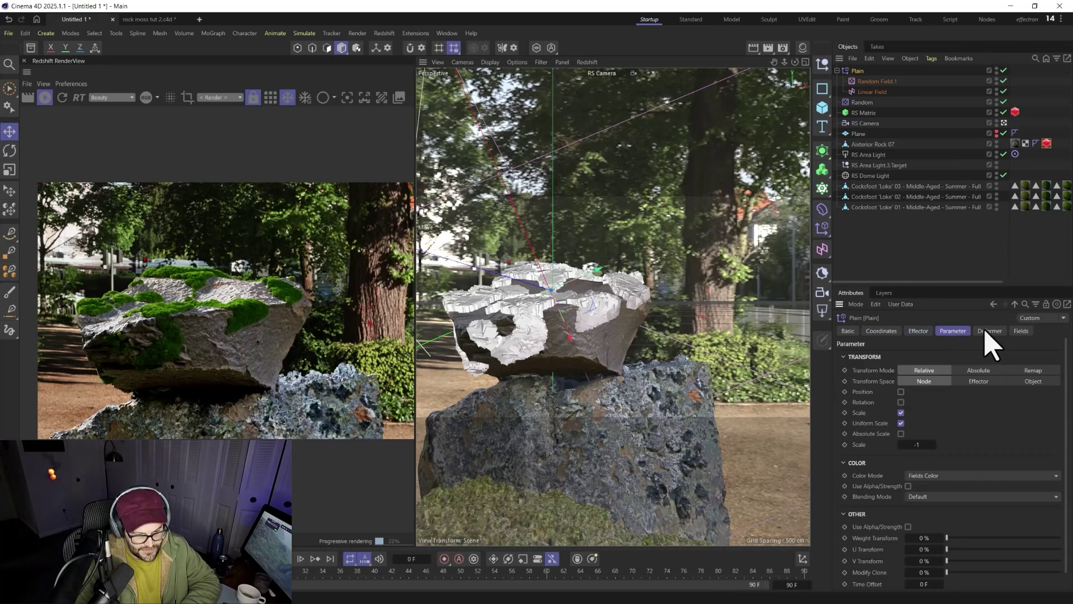
click(1022, 331)
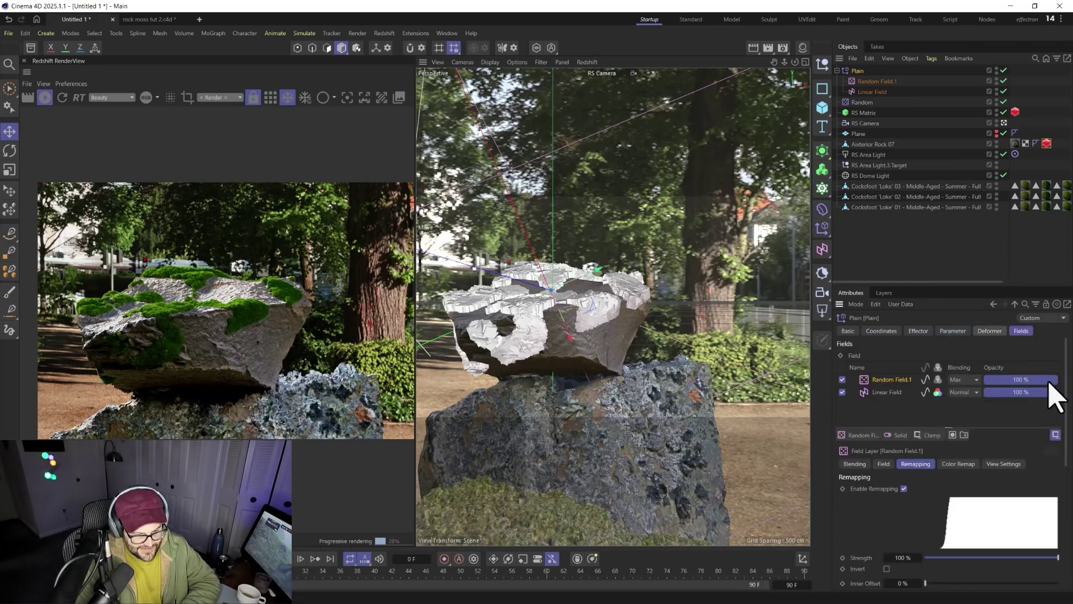
mouse_move(1035, 382)
mouse_down()
mouse_move(1017, 384)
mouse_move(1036, 384)
mouse_up()
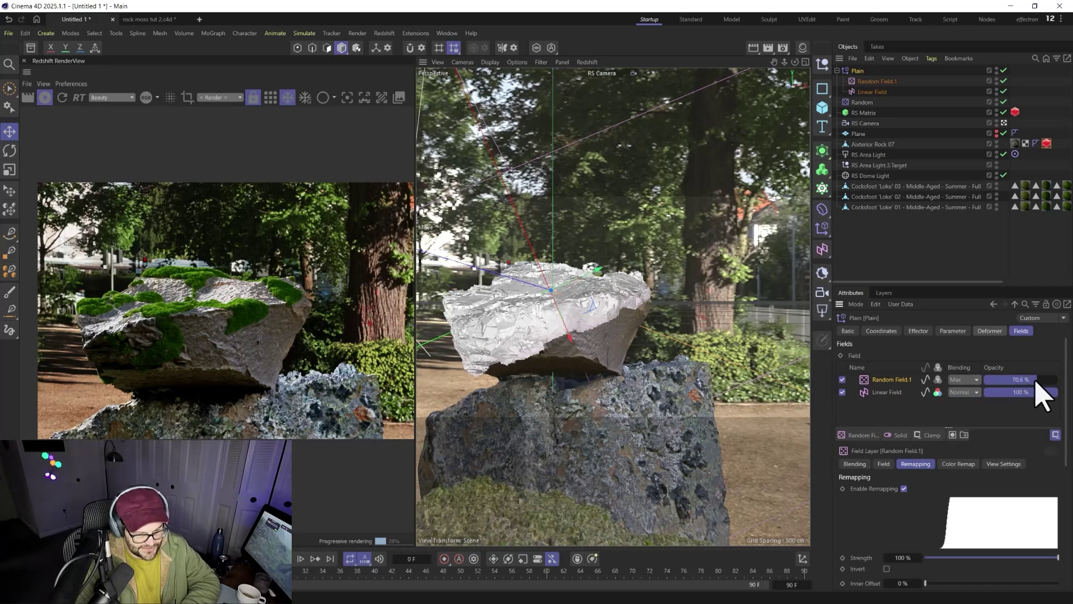
Shift the upper points of the Linear Field's remapping contour curve slightly toward higher input values and refresh the render
click(887, 393)
scroll(894, 518, down, 5)
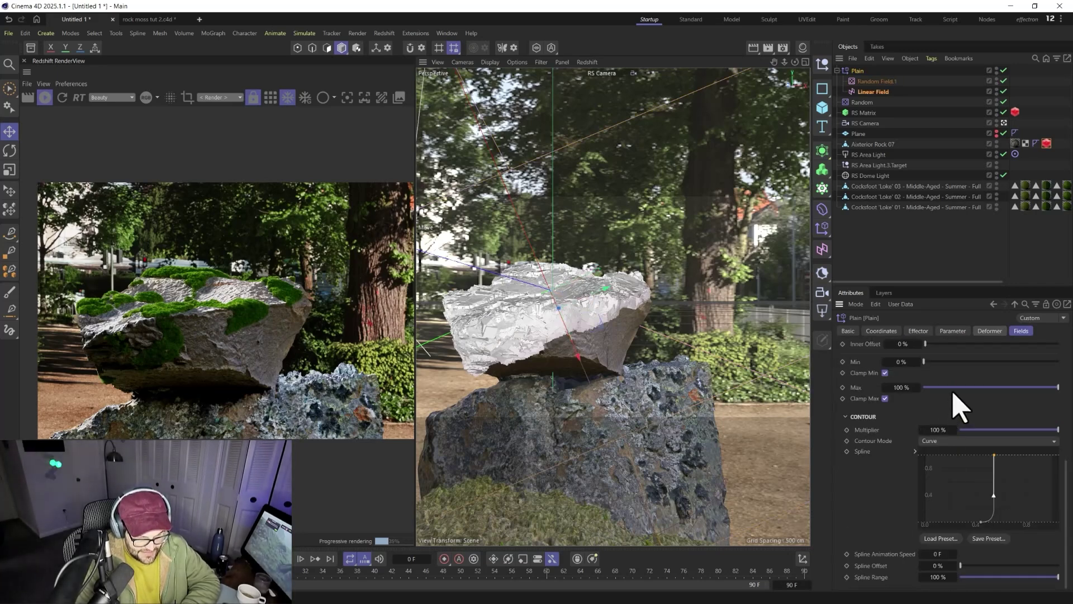
mouse_move(995, 454)
mouse_down()
mouse_move(1019, 454)
mouse_move(1002, 456)
mouse_up()
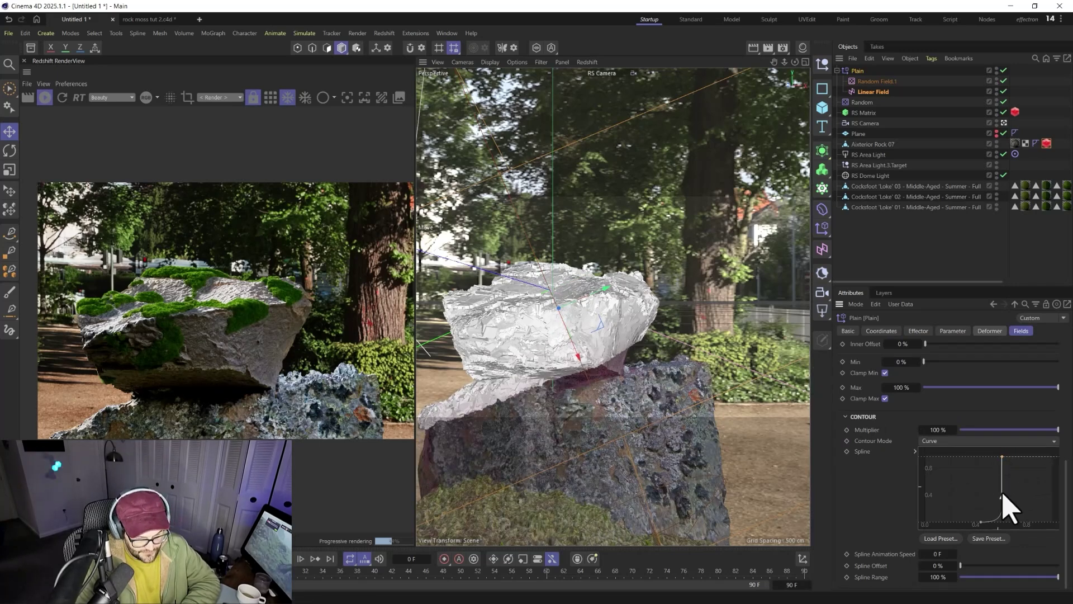
drag(1003, 497, 1005, 499)
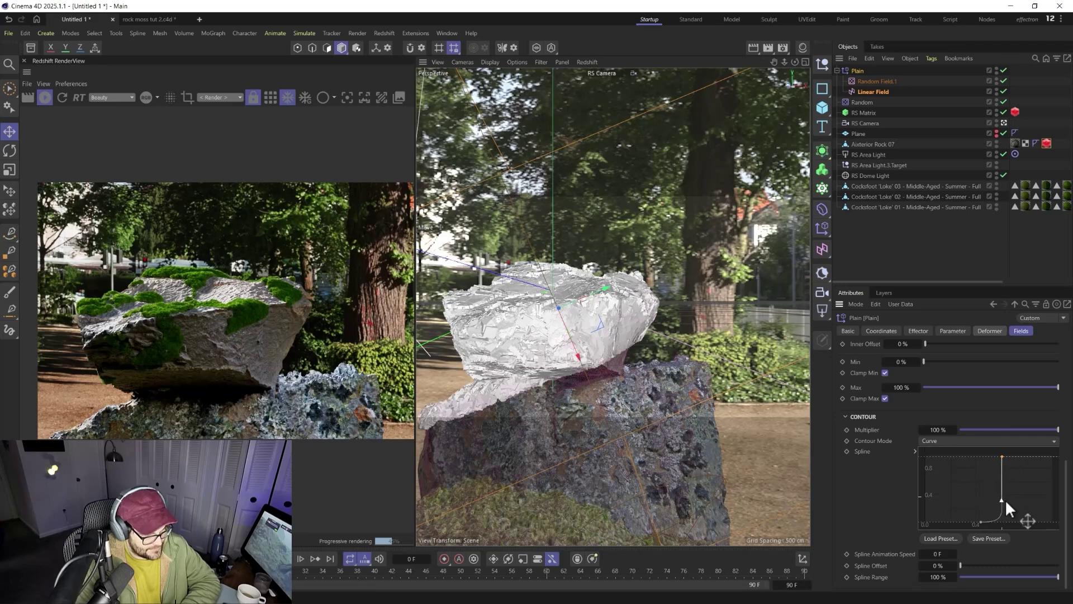
click(62, 98)
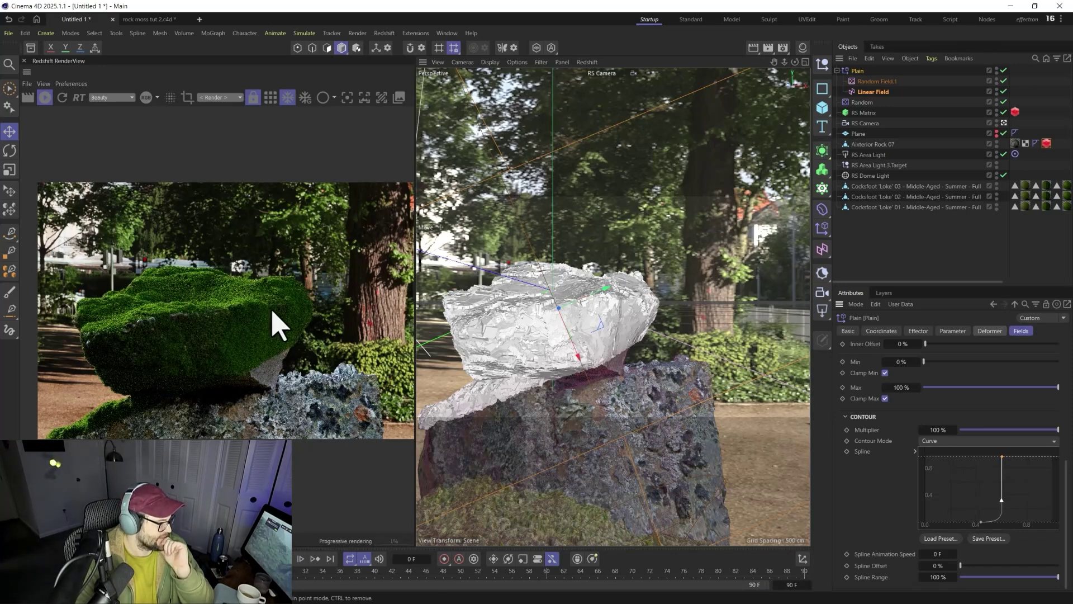
Raise the opacity of the Random Field layer in the Plain effector to 100 % and refresh the render
click(870, 82)
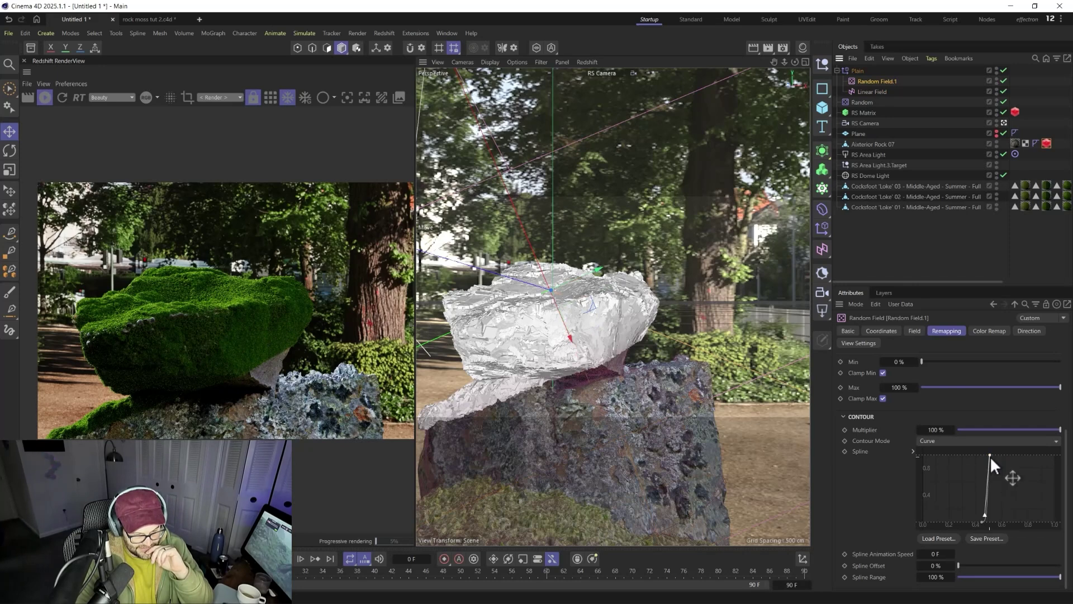
click(859, 72)
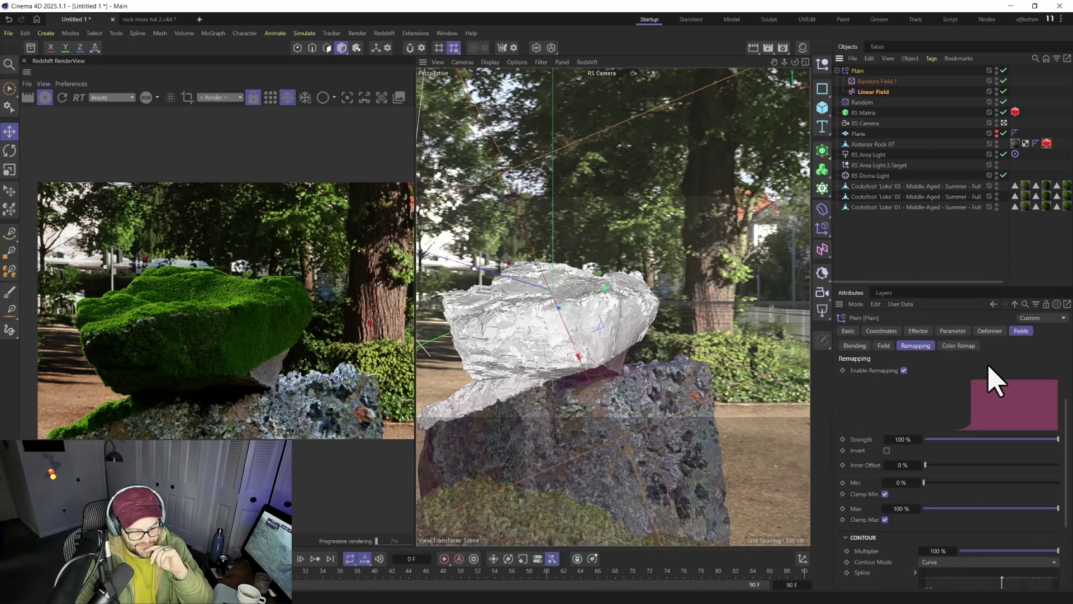
scroll(1007, 358, up, 4)
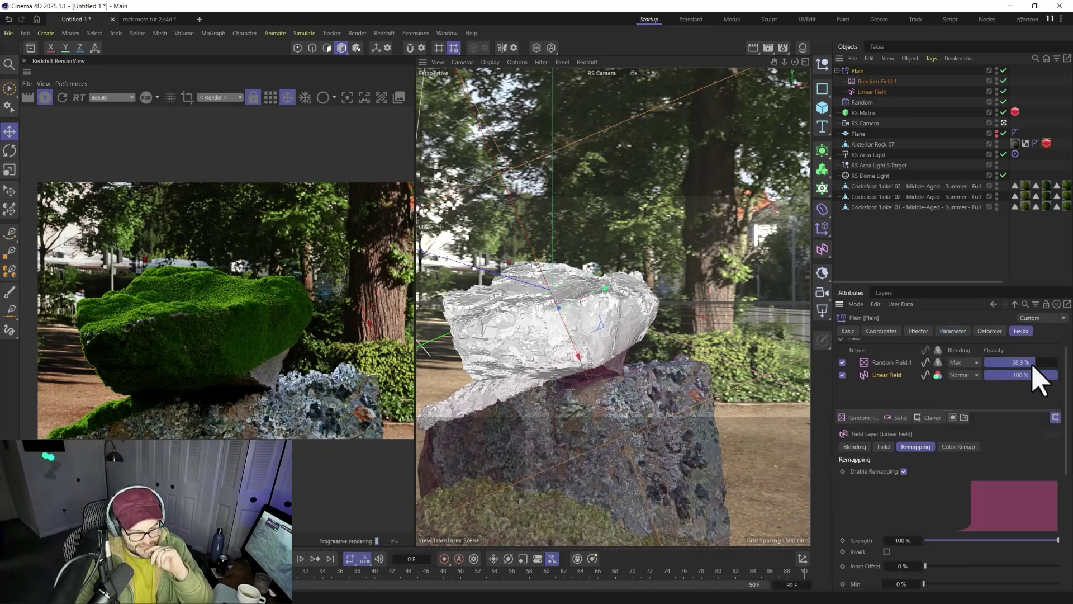
drag(1044, 369, 1072, 371)
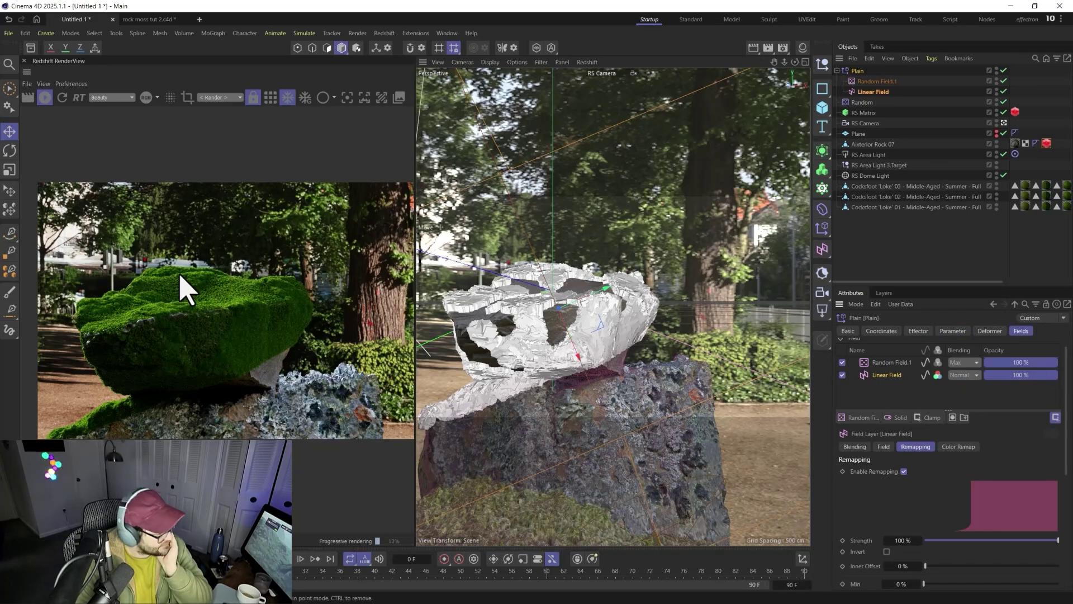
click(63, 97)
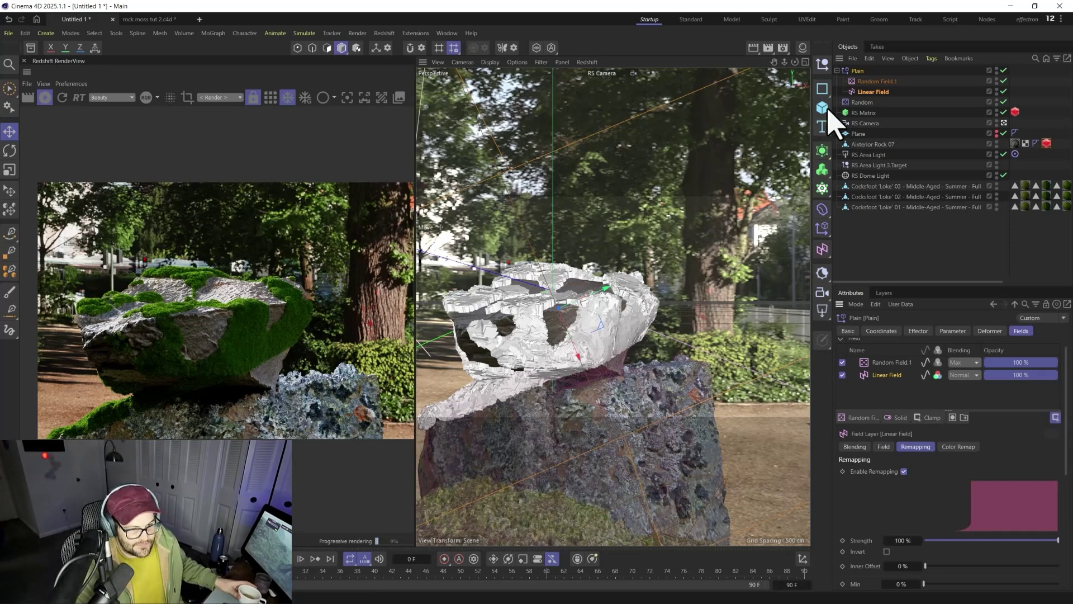
Move the Random Field down toward the base rock to shift the moss pattern, and compare its remapping with the Linear Field's
click(868, 82)
drag(568, 335, 623, 407)
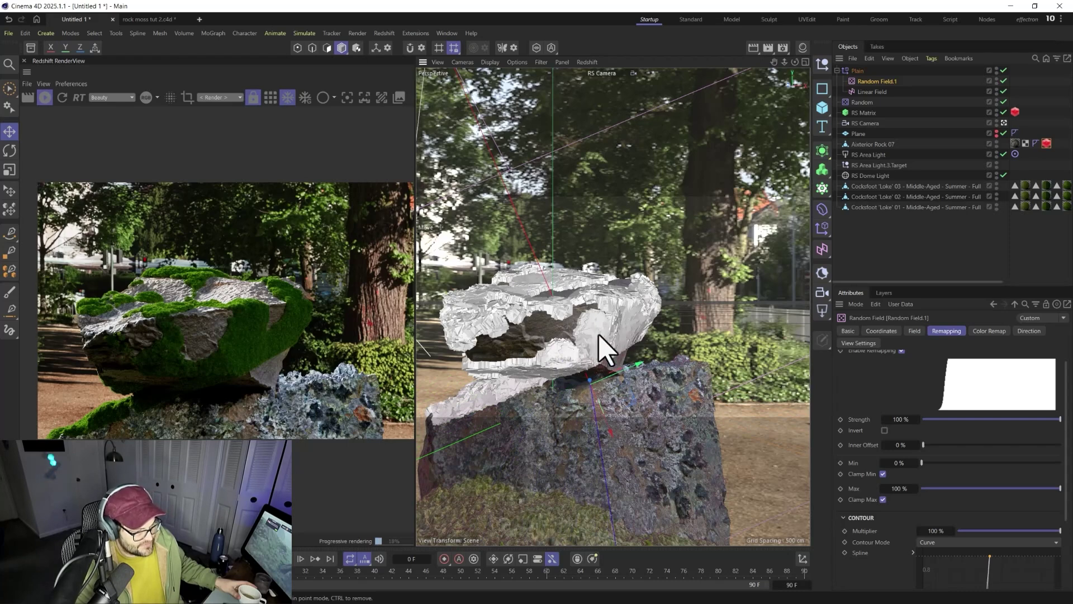
click(873, 92)
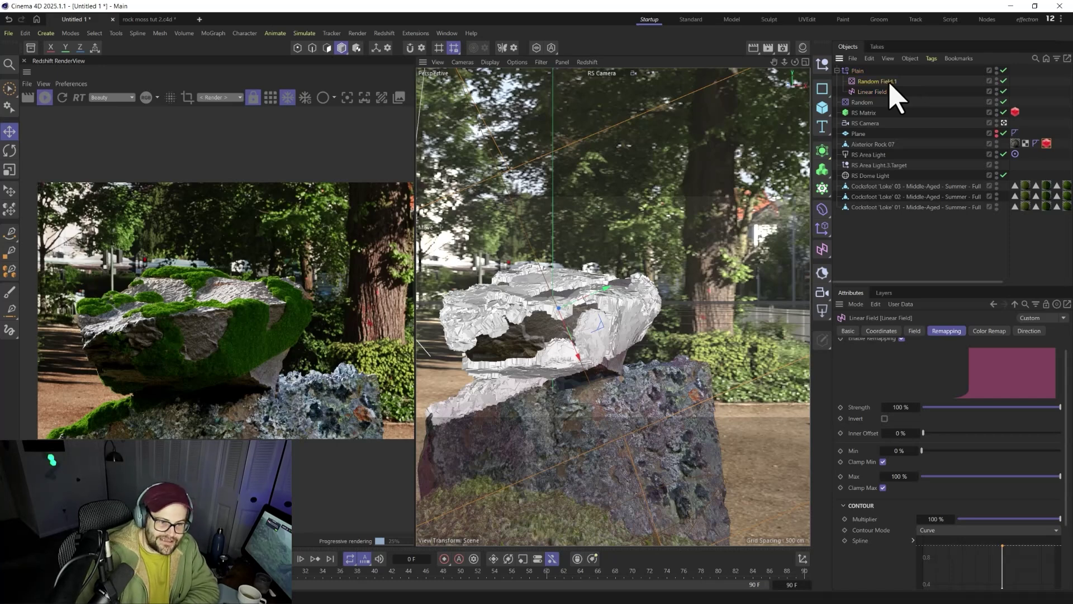
click(890, 82)
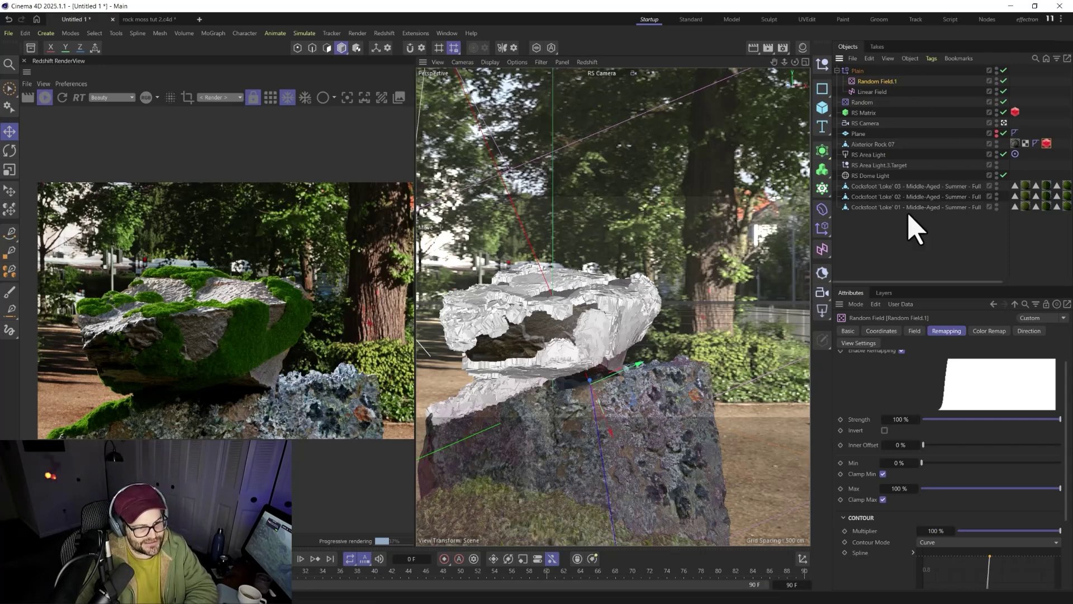
click(867, 91)
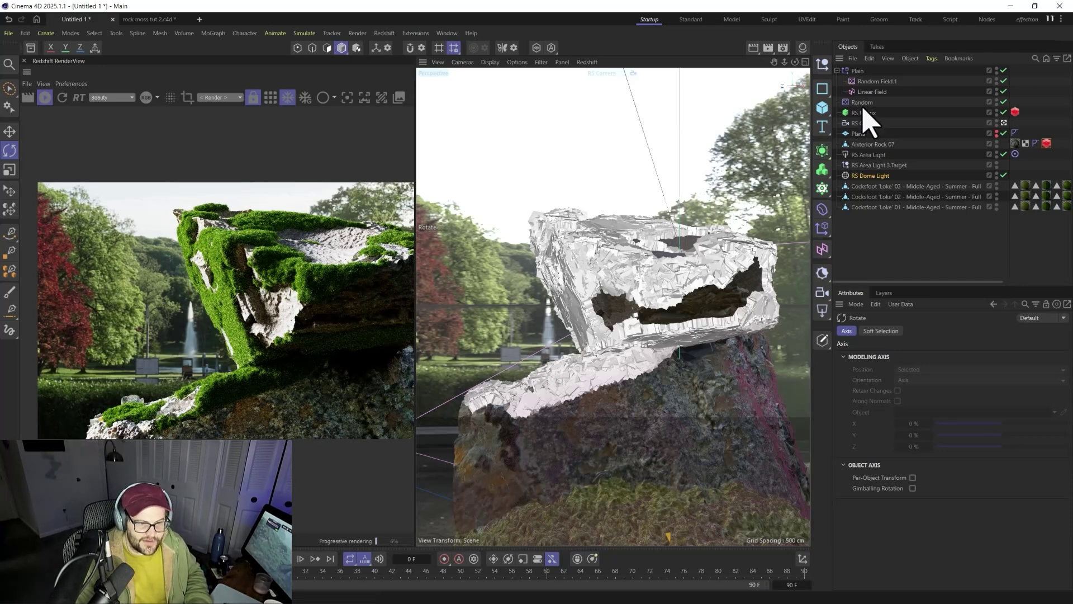
Enable Bokeh on the RS Camera and pick its focus distance from the near edge of the mossy rock
click(866, 123)
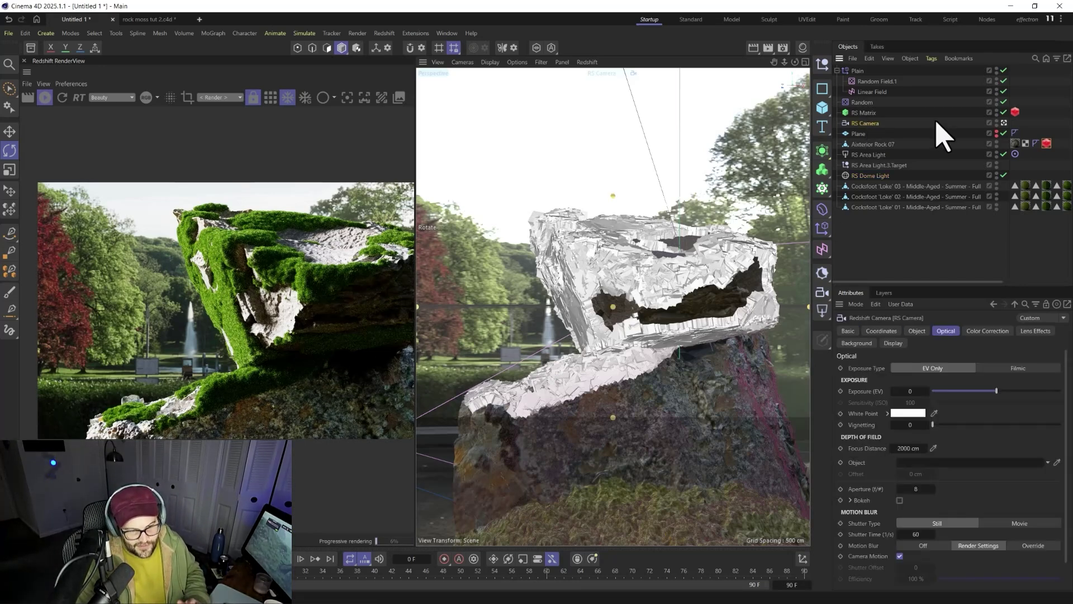
click(900, 500)
click(933, 448)
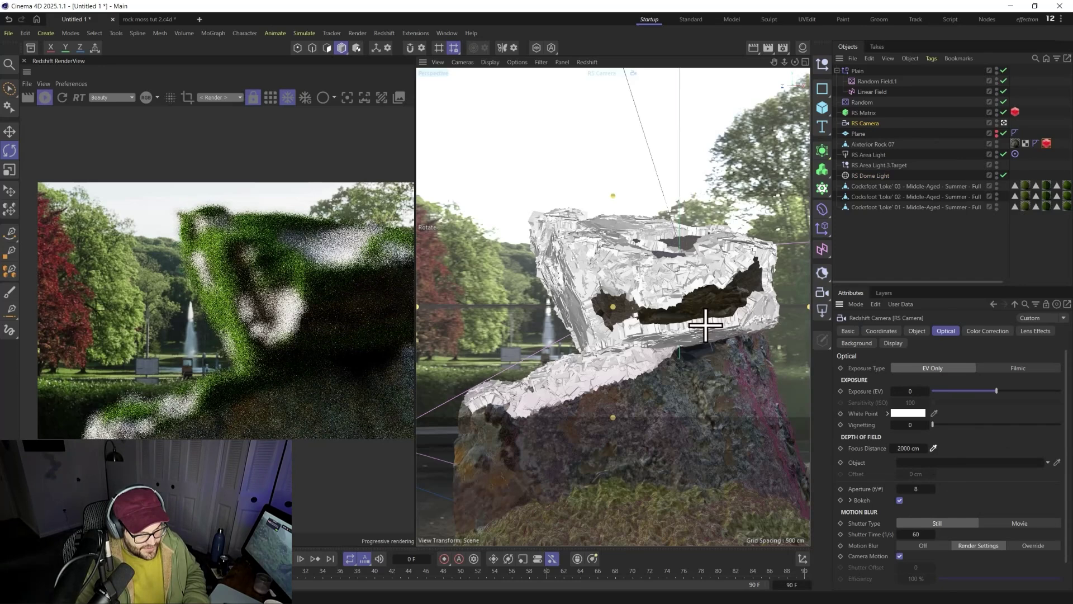
click(580, 269)
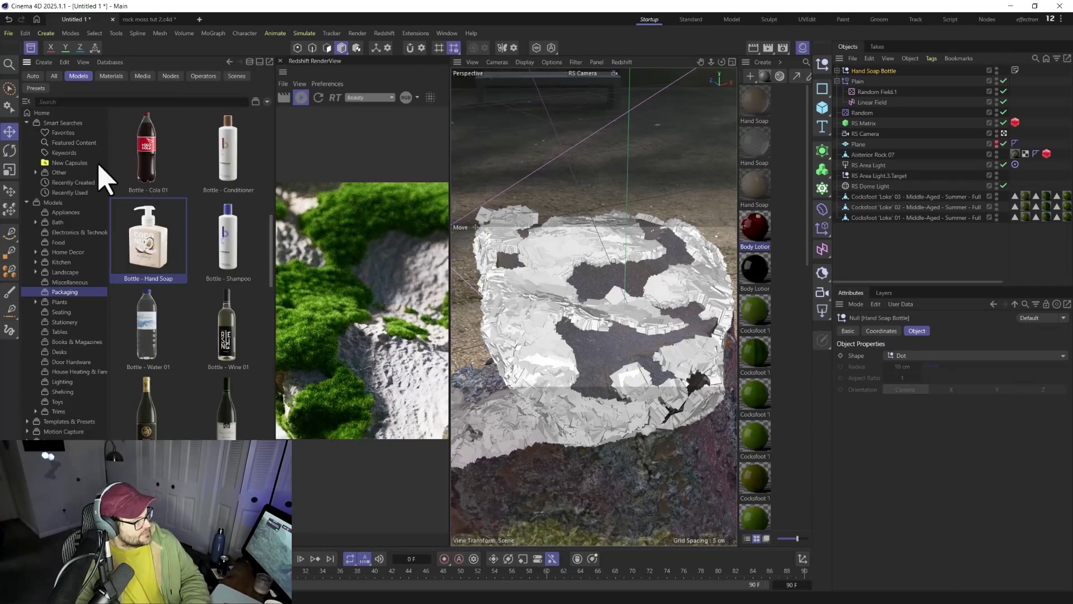
Close the asset browser and use the Place tool to set the hand soap bottle on top of the rock
click(31, 48)
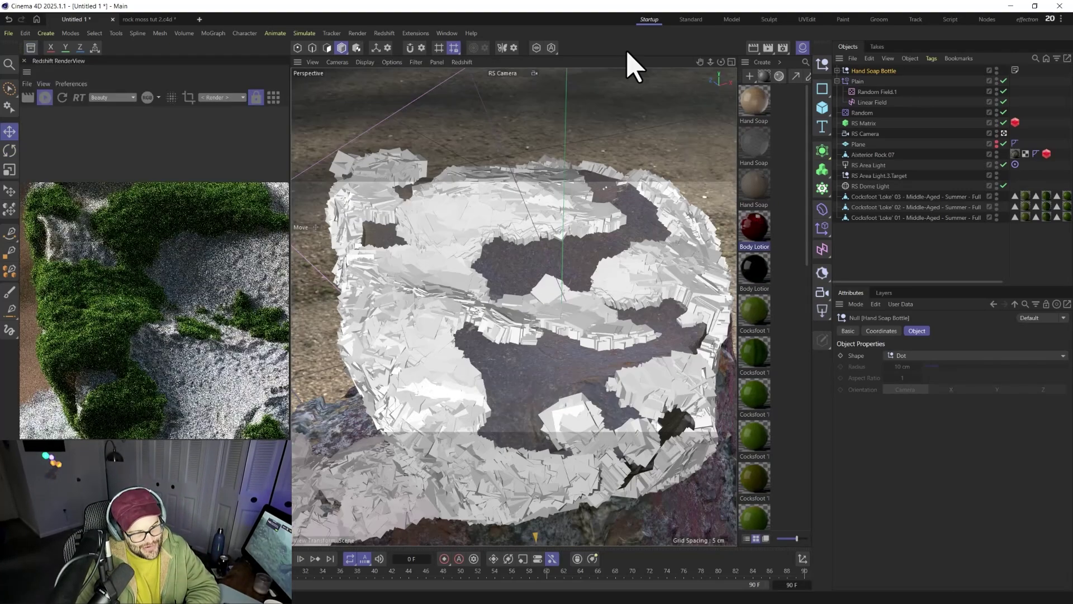
click(9, 190)
click(521, 330)
click(531, 329)
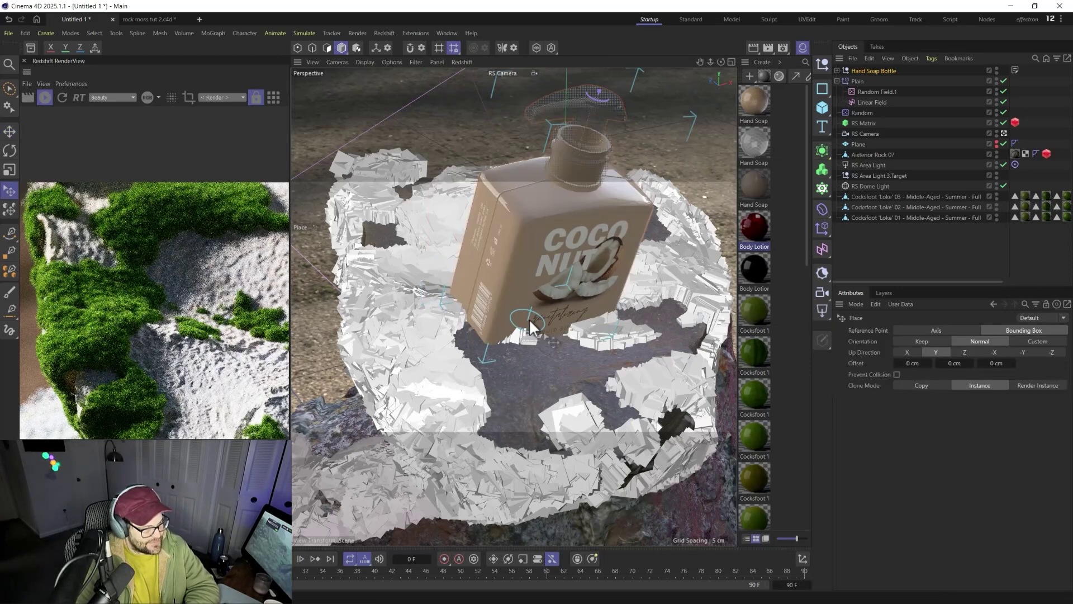
Scale the whole Hand Soap Bottle object down to a small size relative to the rock
drag(854, 89, 857, 80)
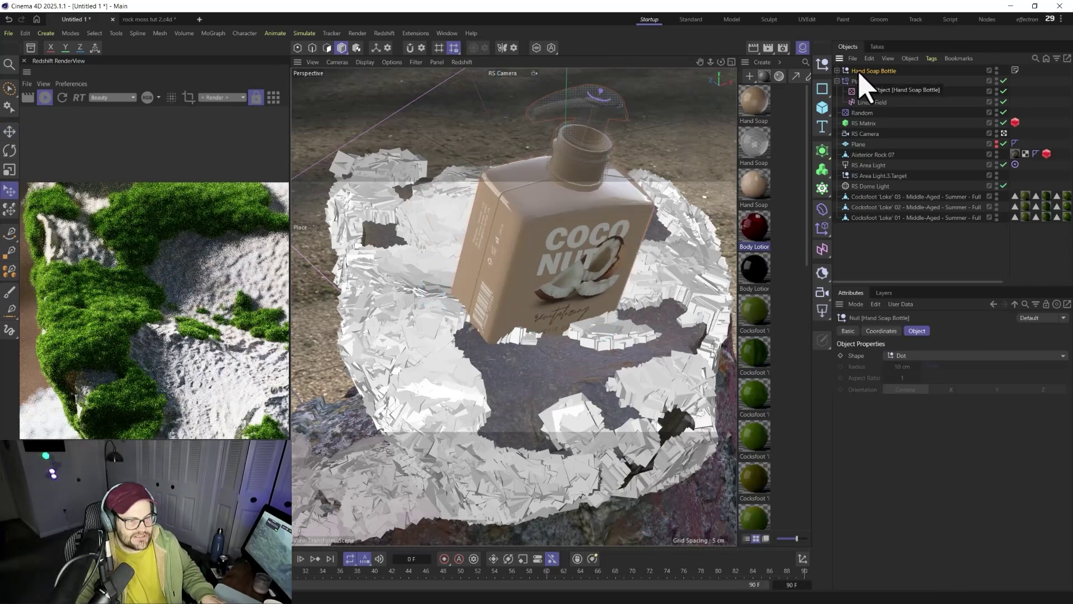
key(t)
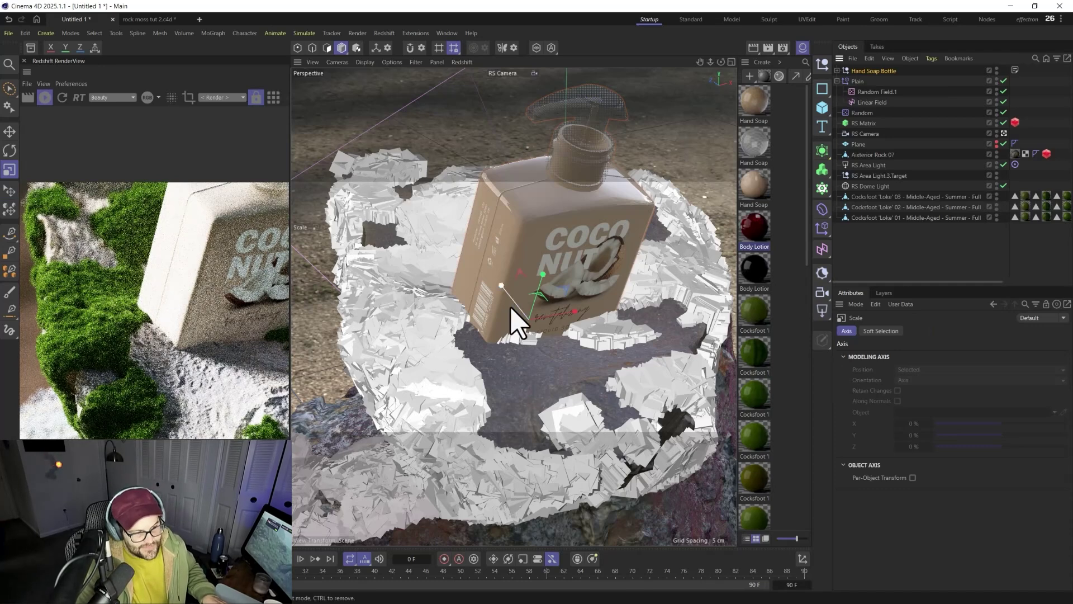
drag(689, 200, 539, 340)
key(e)
key(r)
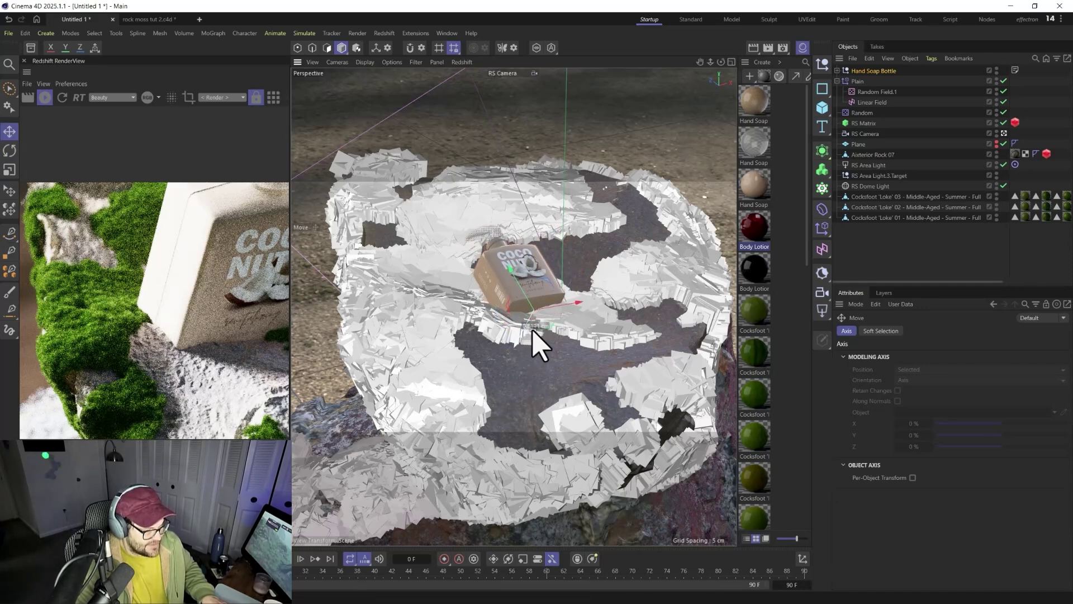
Move the soap bottle onto the moss patch near the rock's edge and frame it from above
key(e)
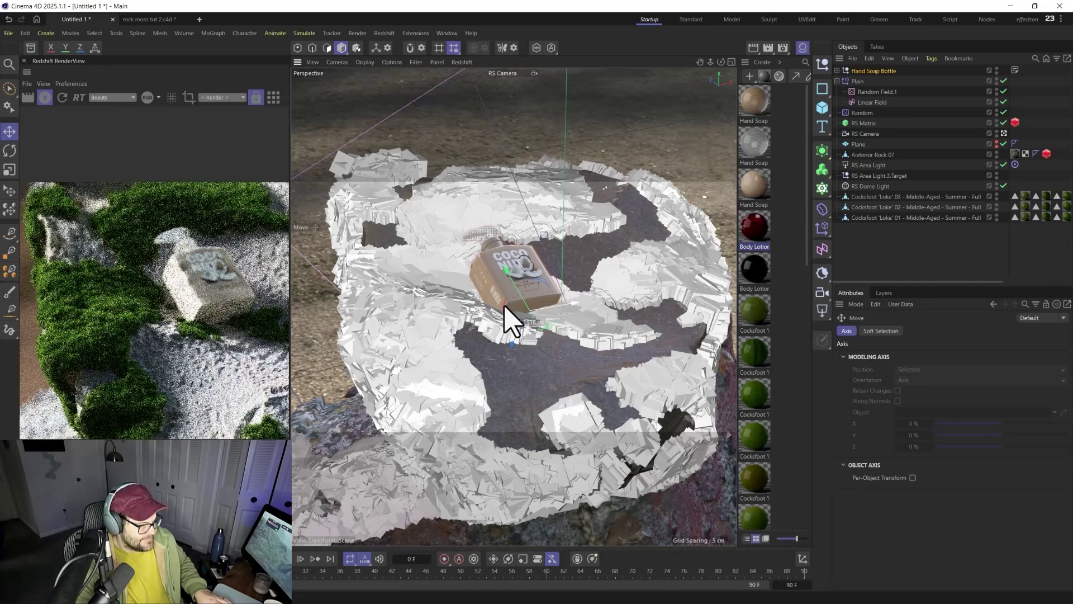
drag(508, 319, 431, 350)
scroll(402, 272, up, 2)
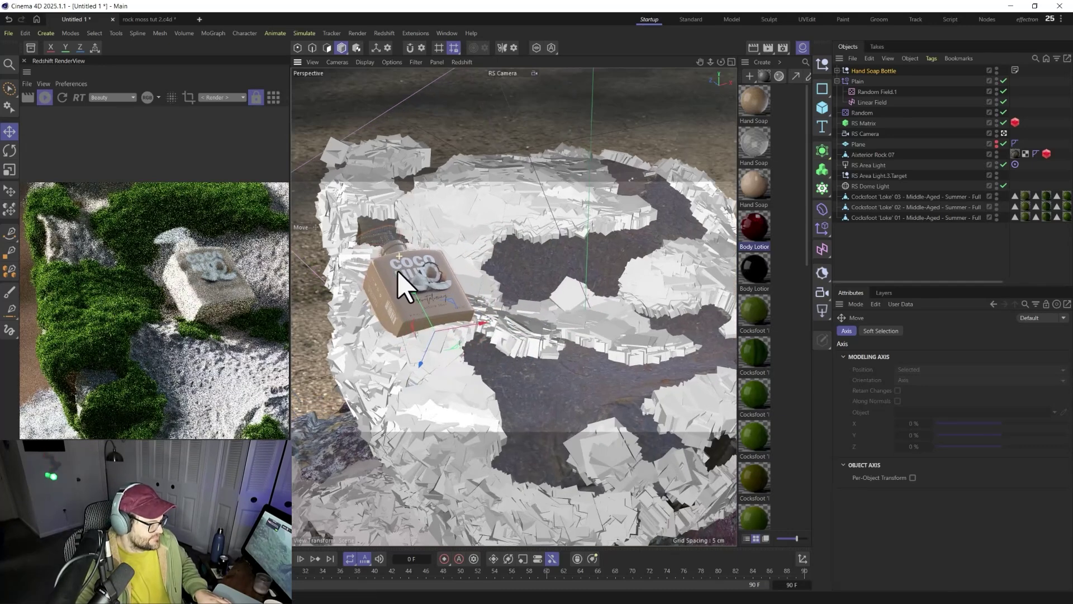
alt+drag(402, 283, 444, 360)
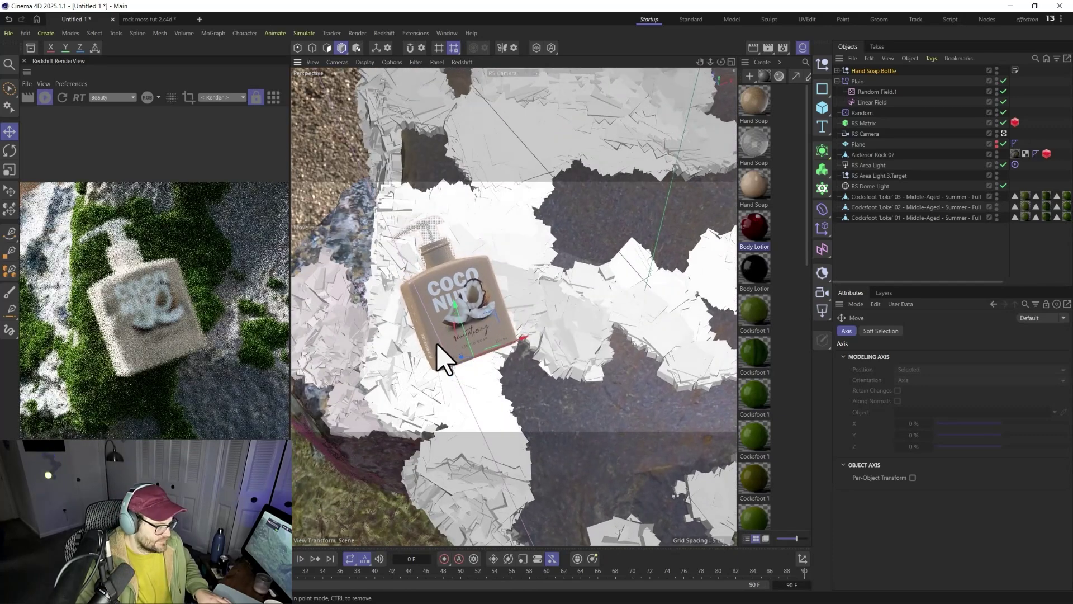
Refocus the RS Camera by picking its focus distance on the soap bottle's front label
click(869, 134)
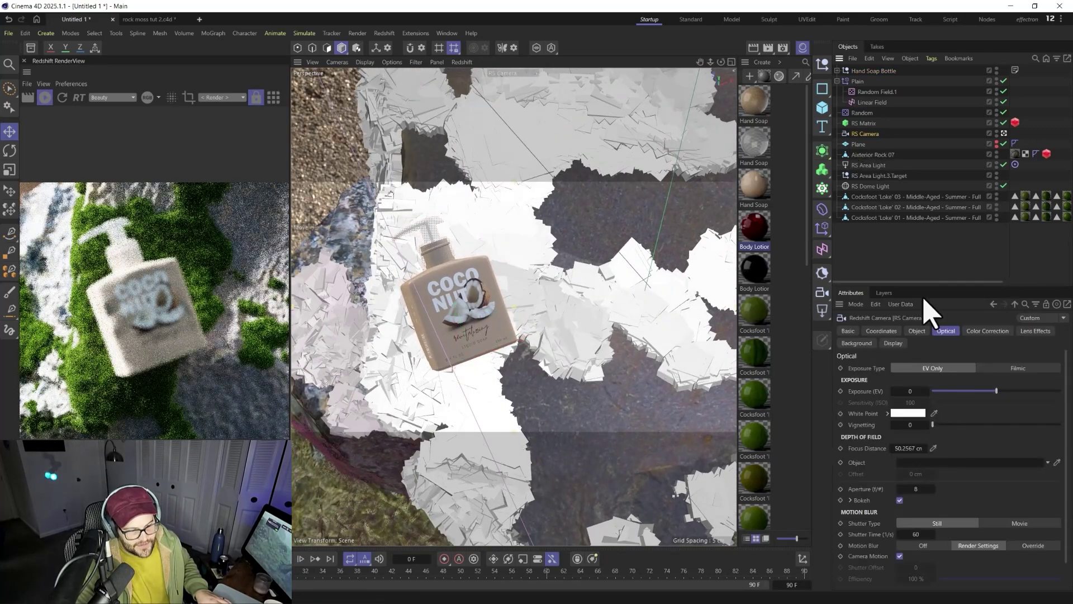
click(468, 314)
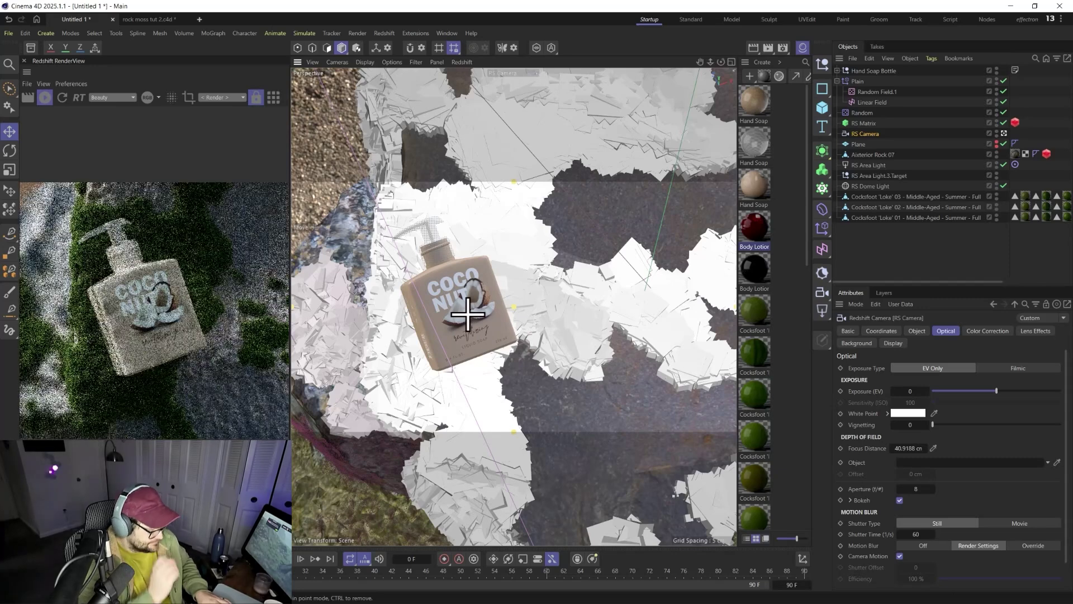